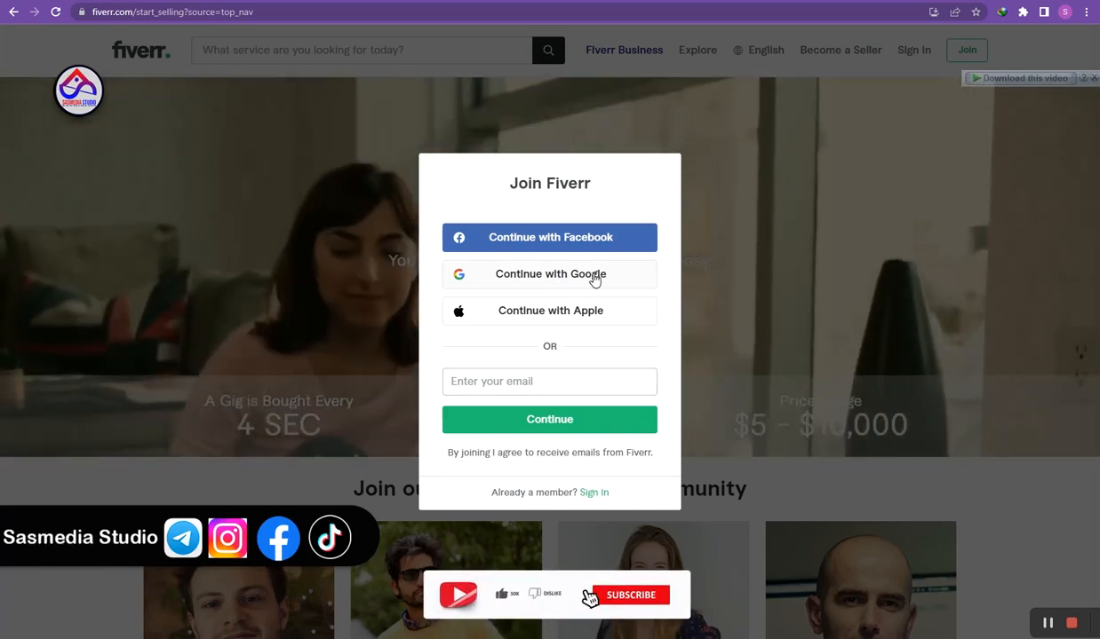
- Sign up to Fiverr with the first Google account and join with a chosen username
left_click(594, 279)
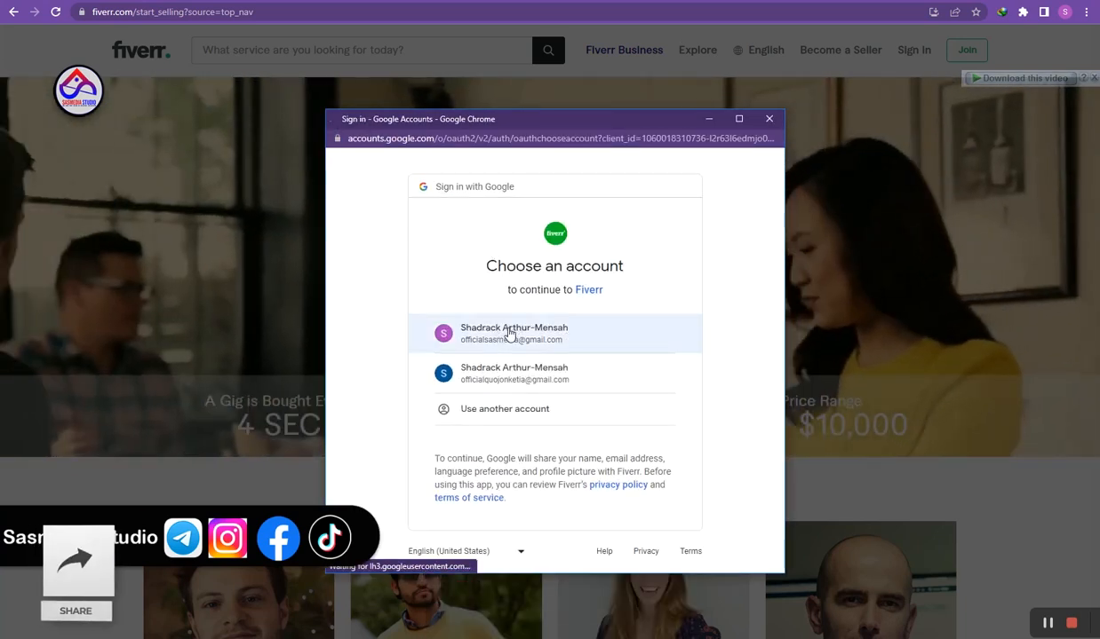
left_click(511, 336)
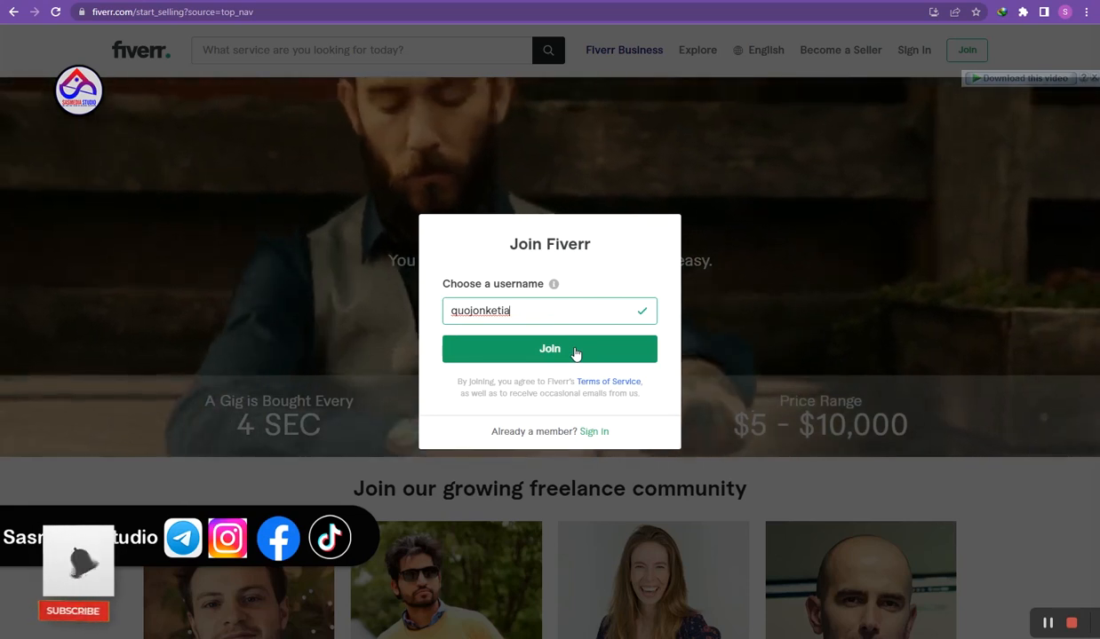
left_click(574, 353)
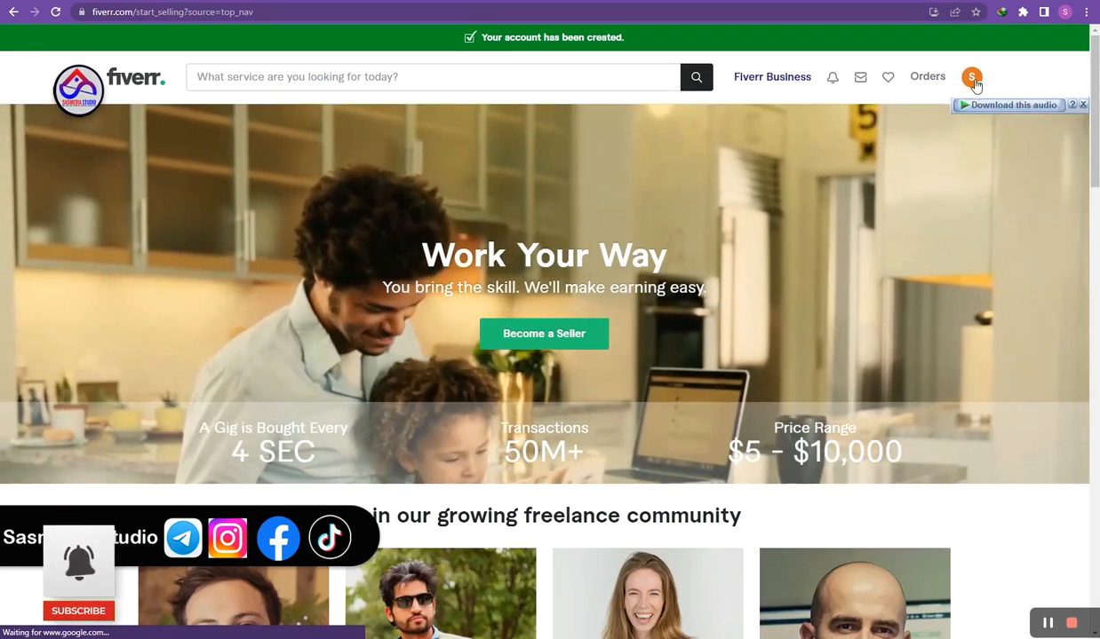
- Choose Become a Seller from the avatar menu and continue past the overview, tips and rules pages
left_click(973, 79)
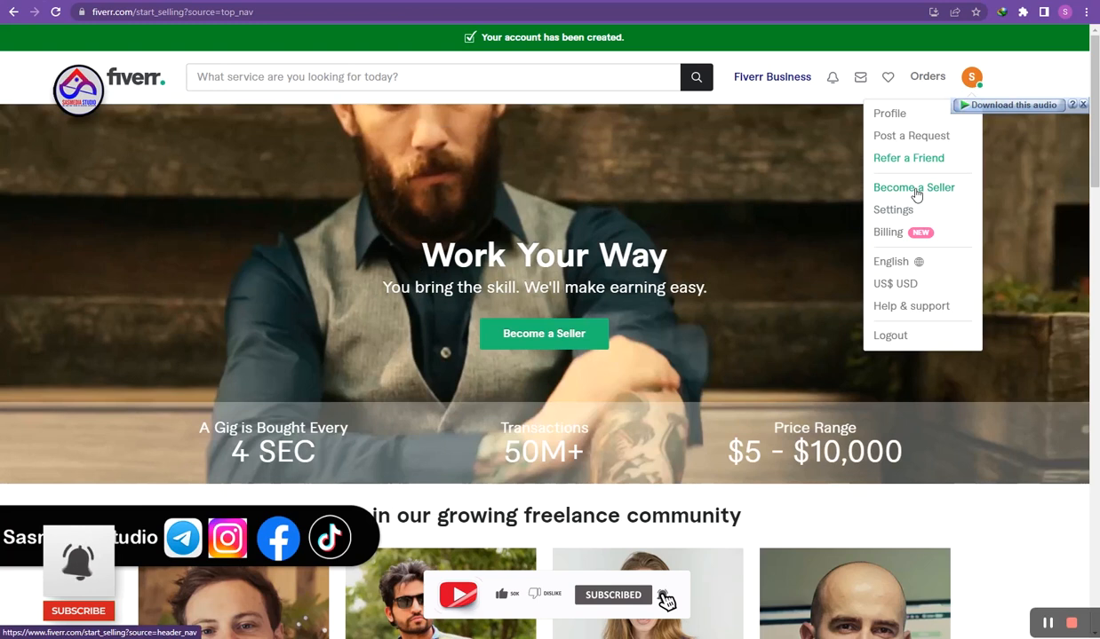
left_click(916, 195)
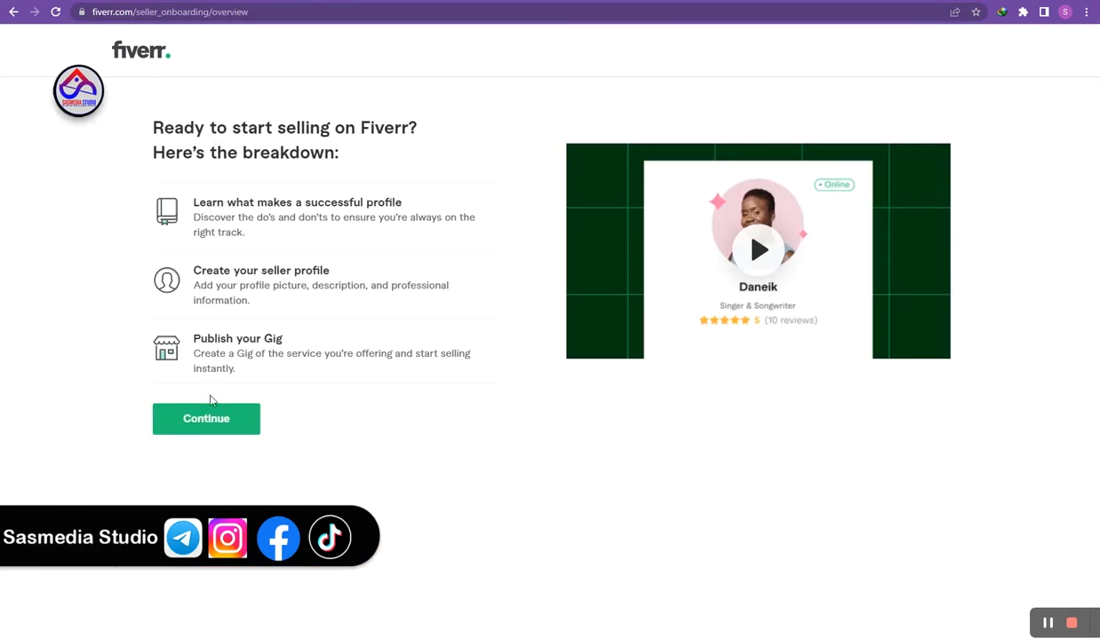
left_click(214, 430)
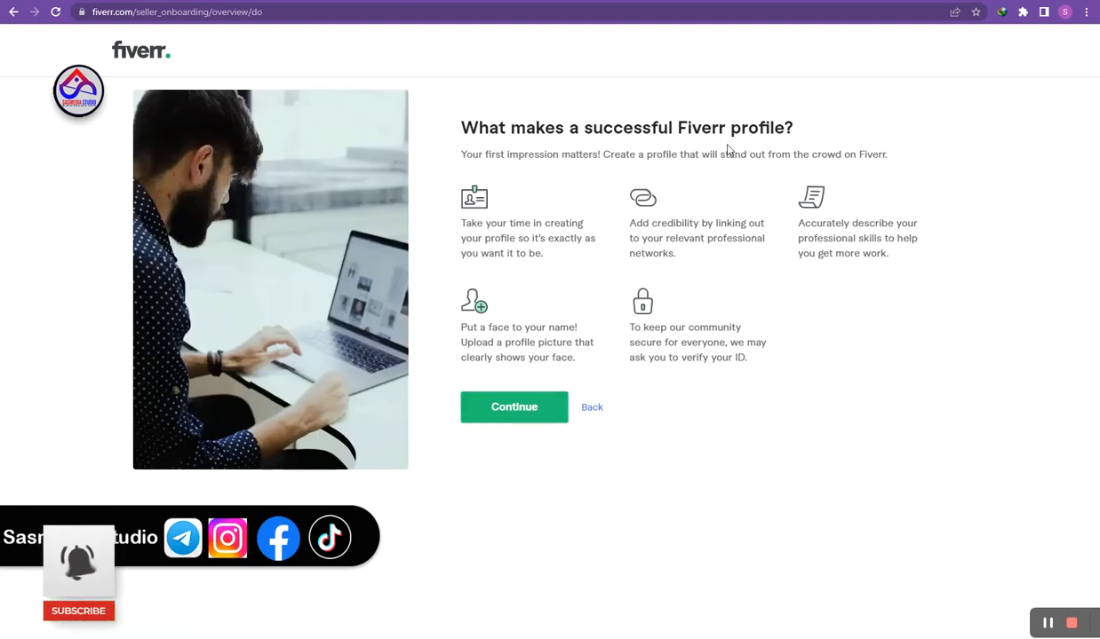
left_click(508, 407)
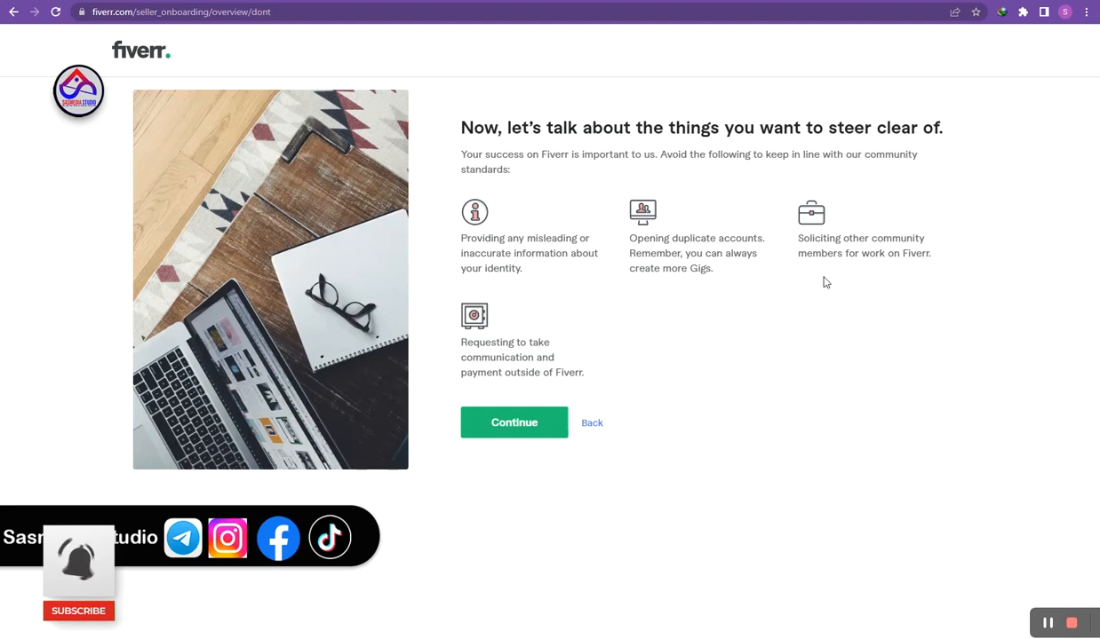
left_click(533, 430)
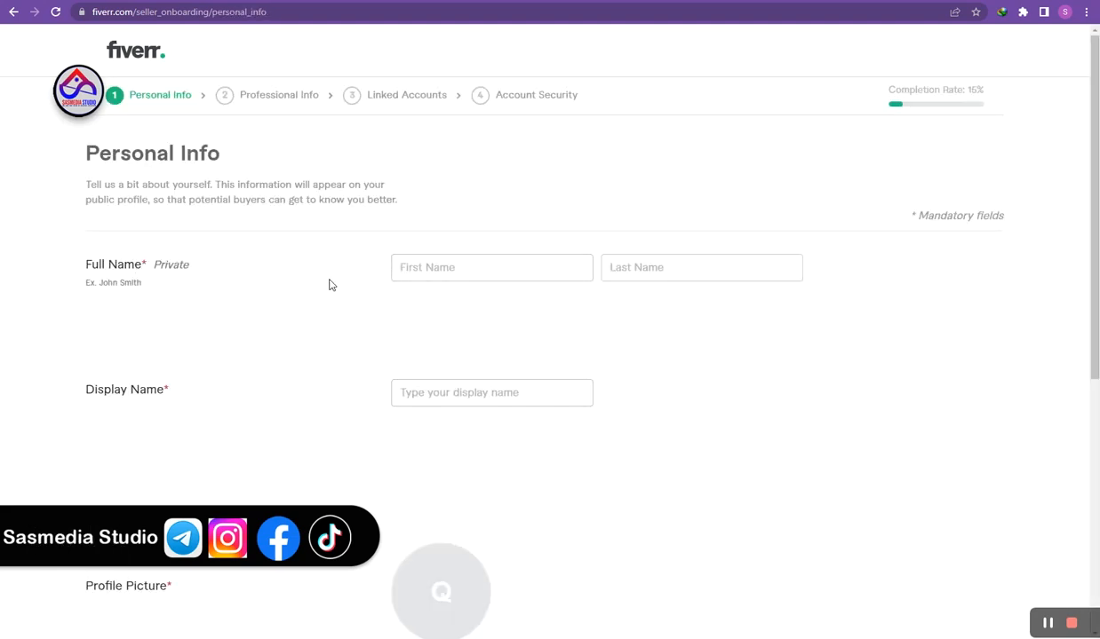
- Enter the seller's first and last name in the Full Name fields
left_click(547, 270)
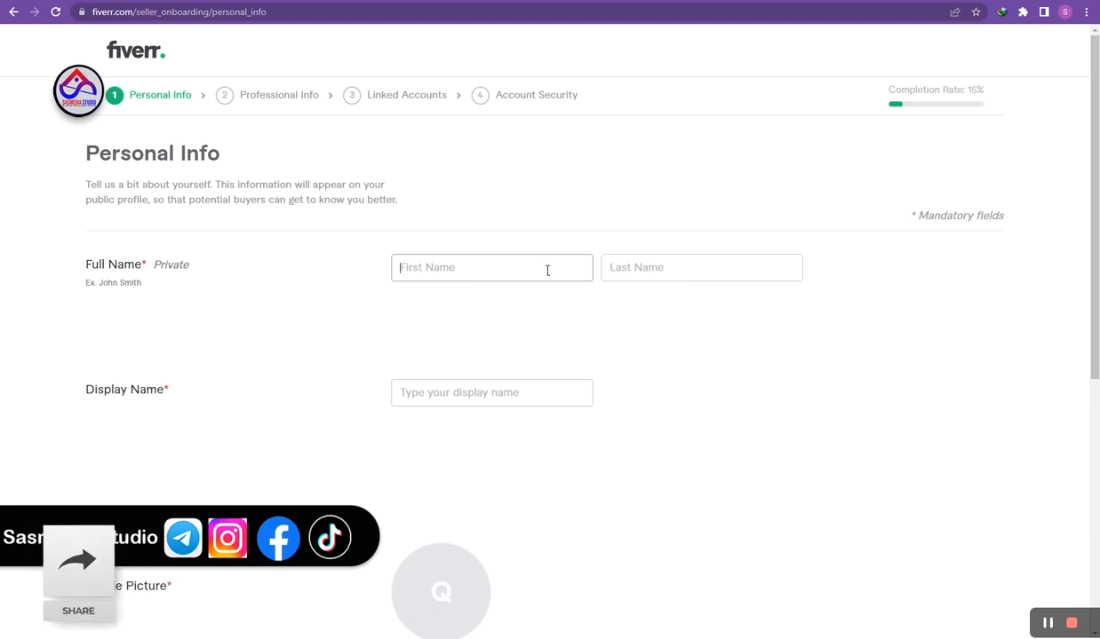
left_click(645, 266)
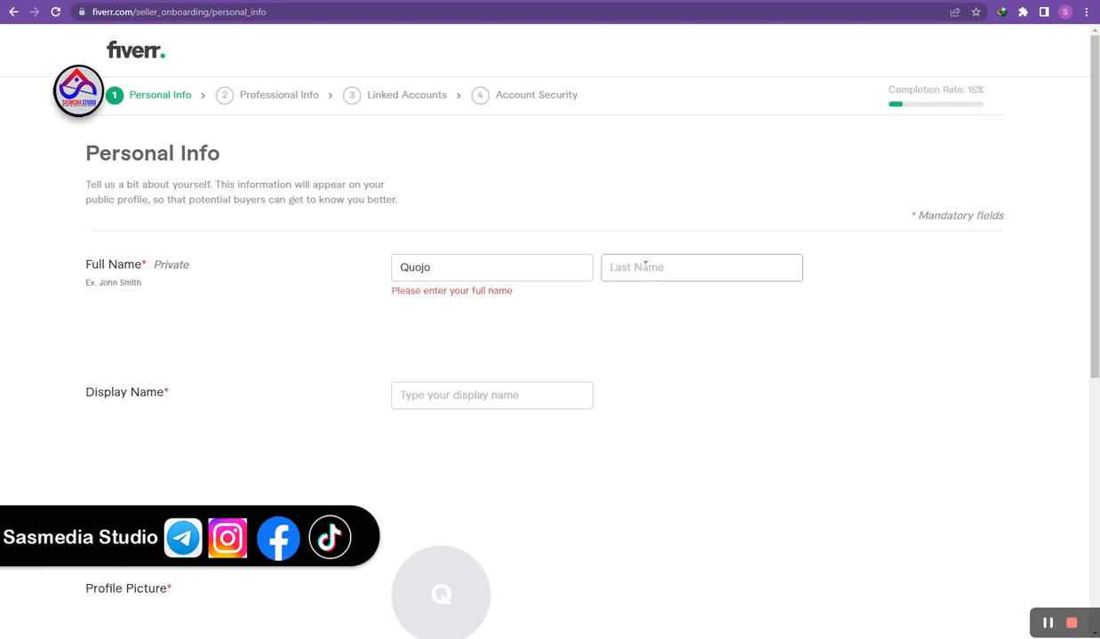
type("Nketia")
left_click(430, 356)
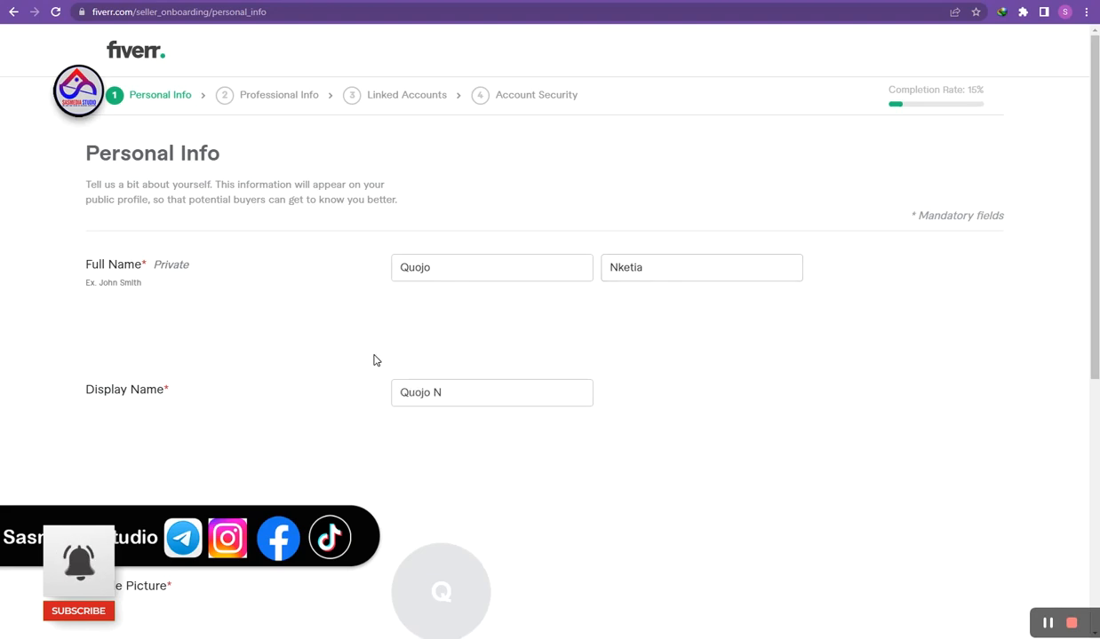
- Edit the Display Name so it reads the seller's full name
scroll(408, 297, "down", 1)
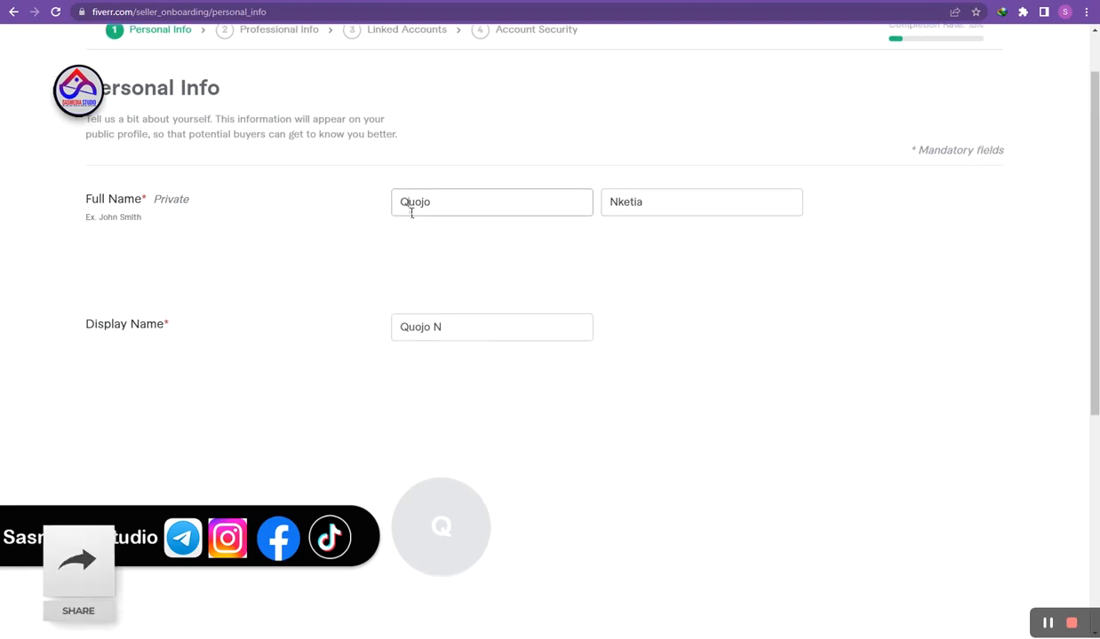
scroll(511, 238, "down", 3)
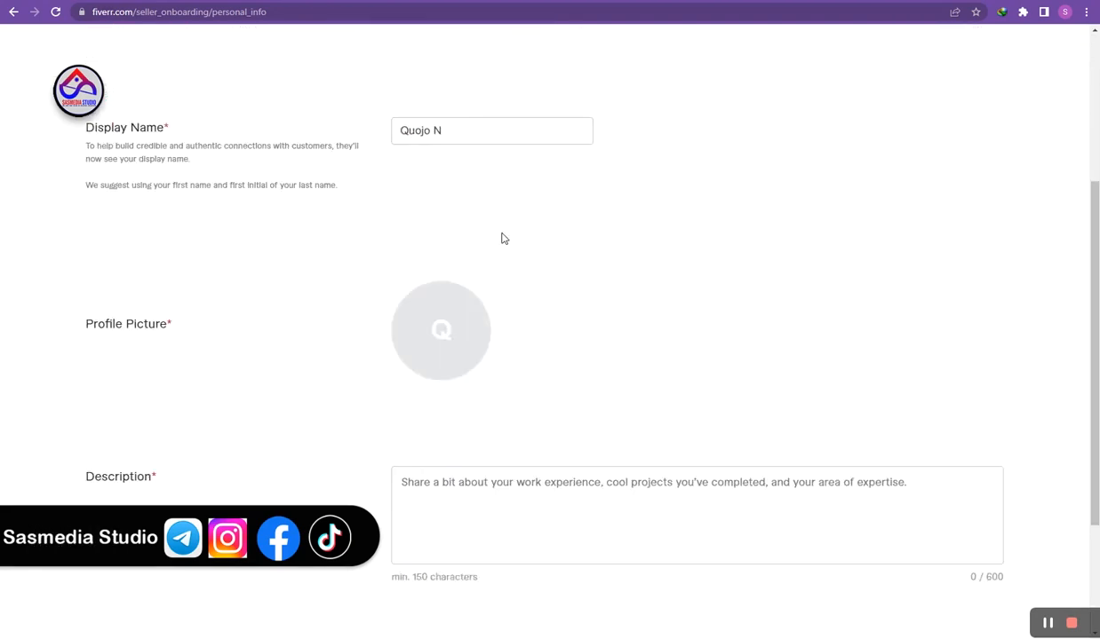
scroll(446, 250, "up", 2)
left_click_drag(461, 266, 387, 270)
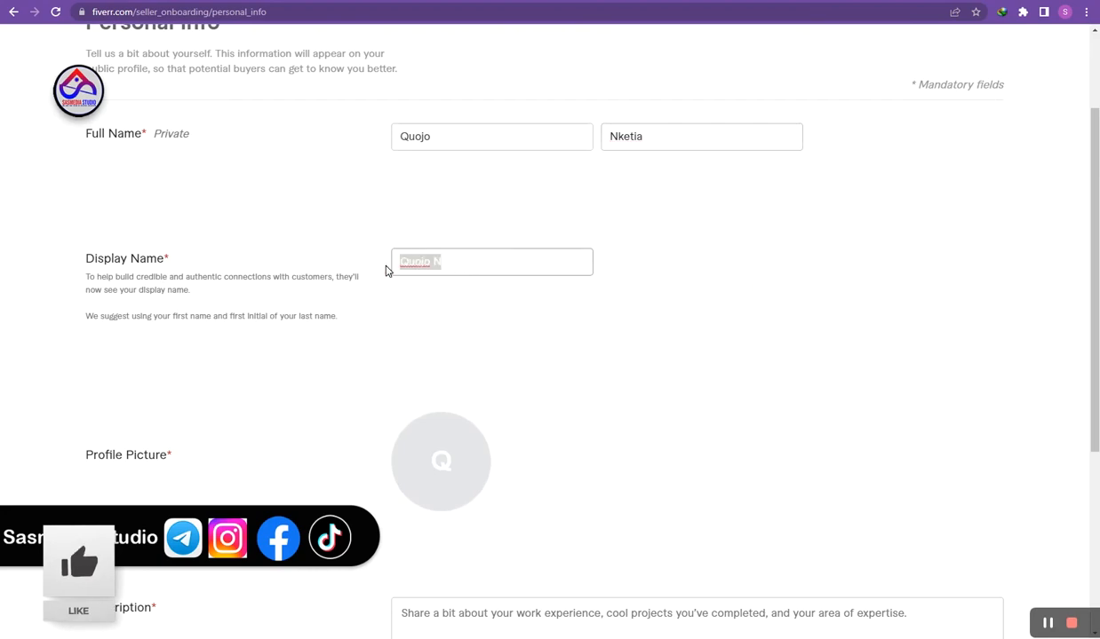
left_click(460, 265)
type("ketia")
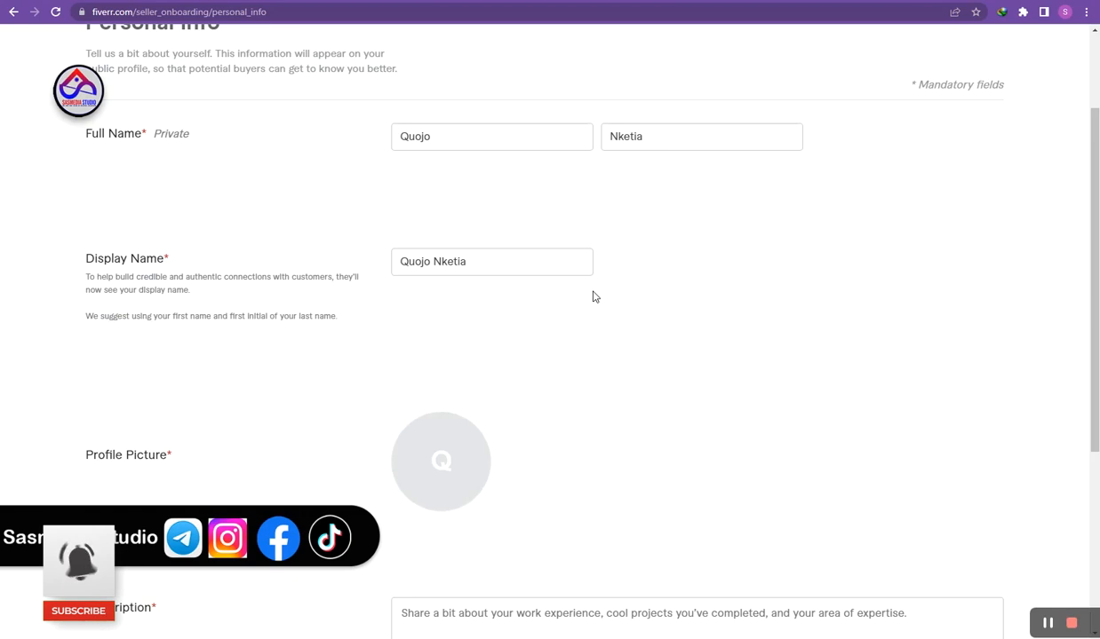
scroll(591, 296, "down", 2)
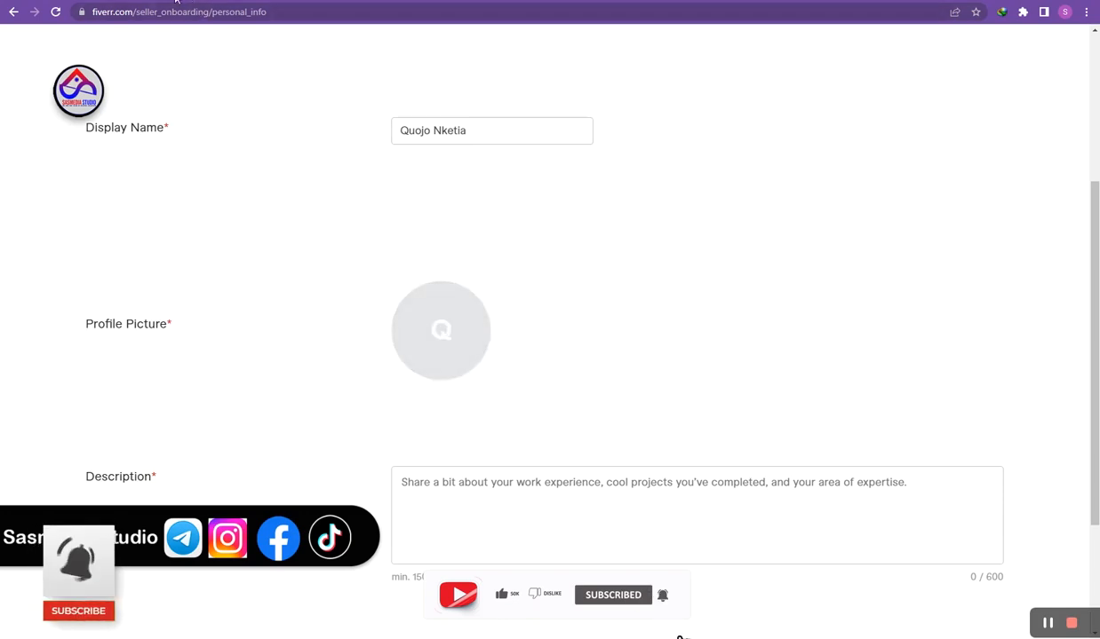
key("ctrl+t")
- Go to canva.com and start a blank 800 × 800 px LinkedIn Profile Picture design
type("can")
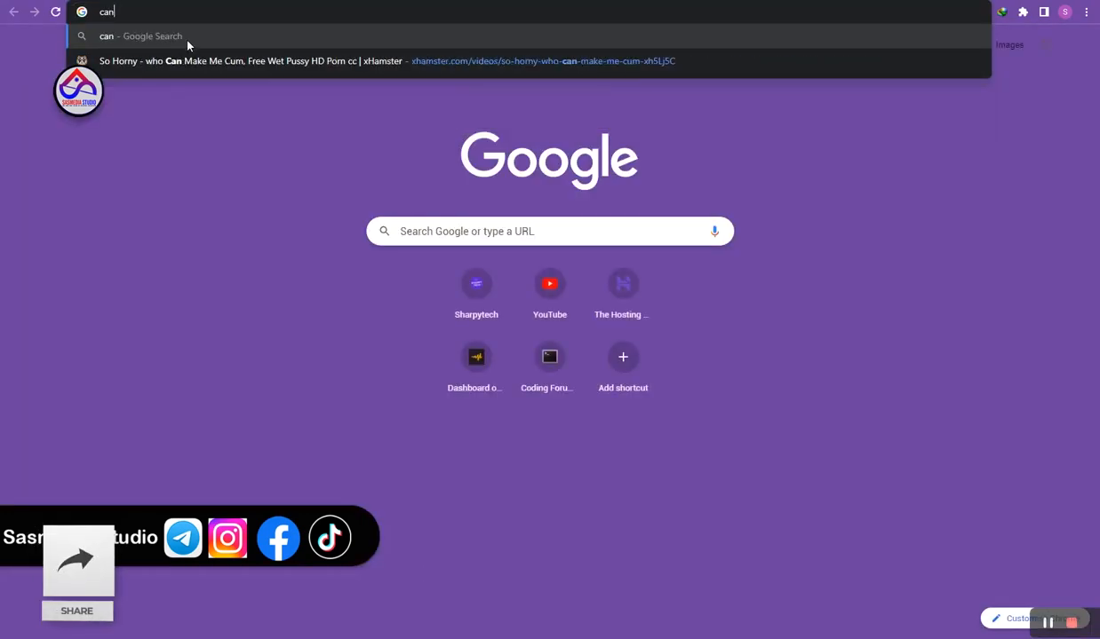
type("va.co")
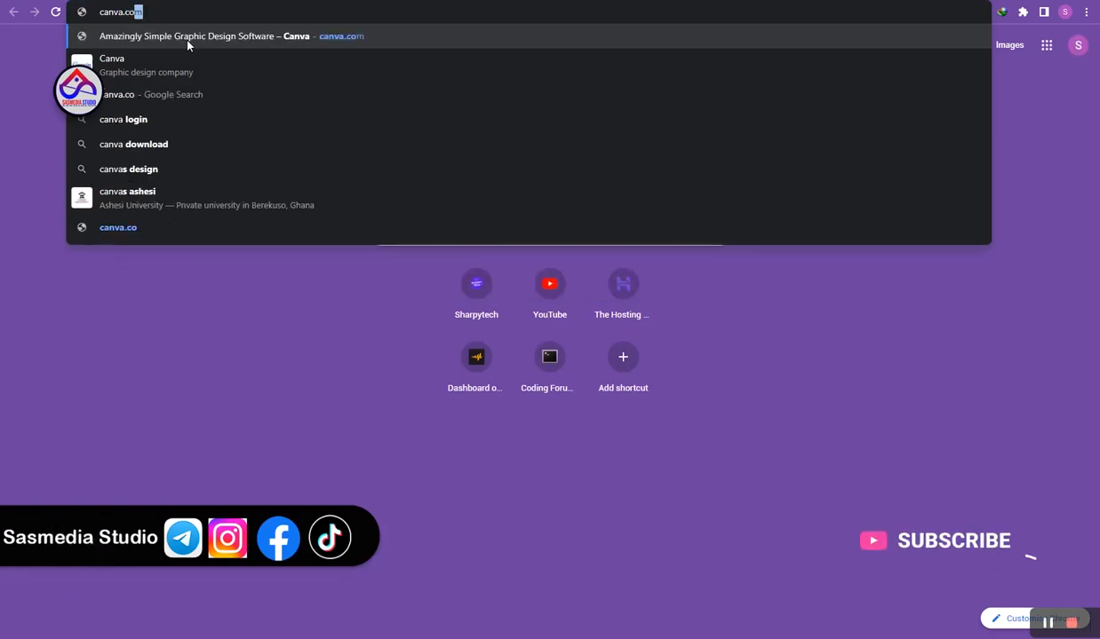
type("m")
key("Return")
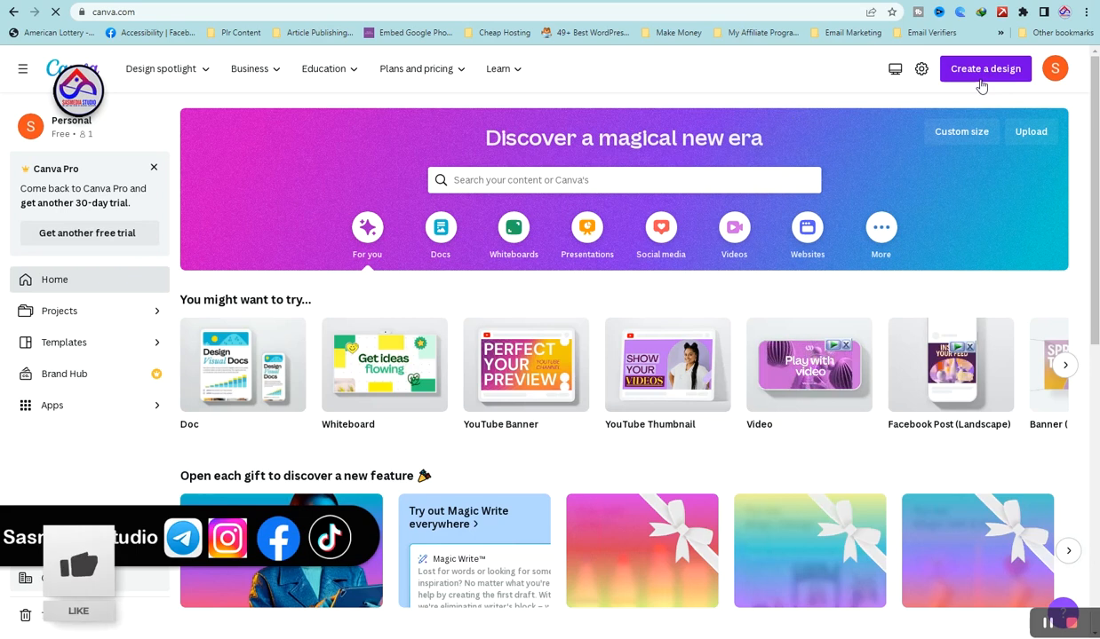
left_click(980, 81)
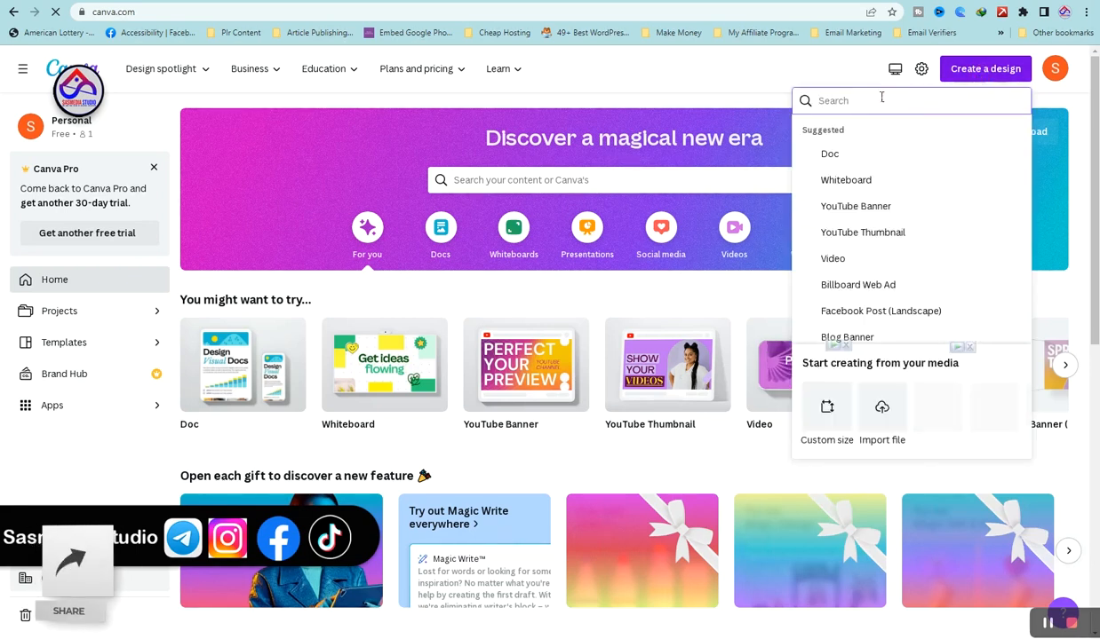
type("pt")
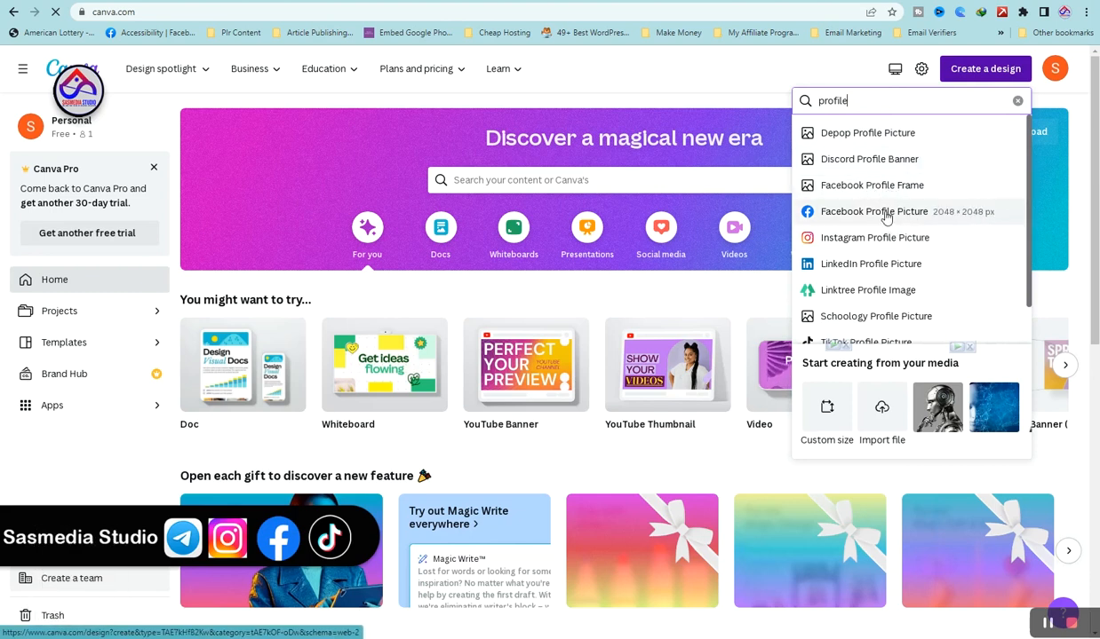
scroll(884, 216, "down", 1)
scroll(883, 215, "up", 1)
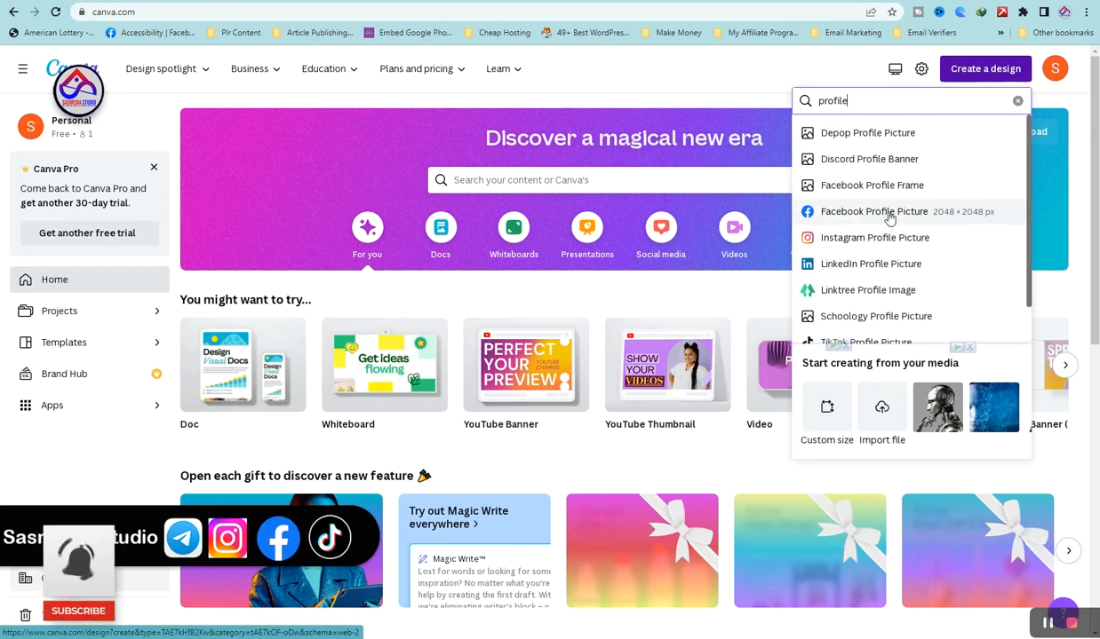
left_click(875, 264)
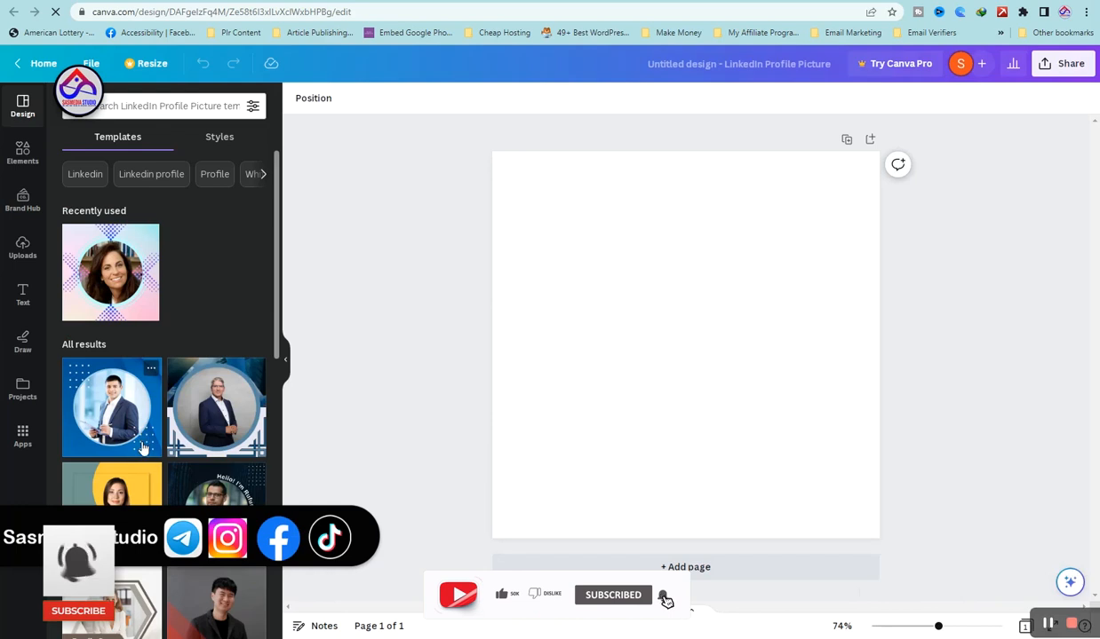
- Apply the blue businessman template to the canvas and select its photo
scroll(140, 435, "down", 1)
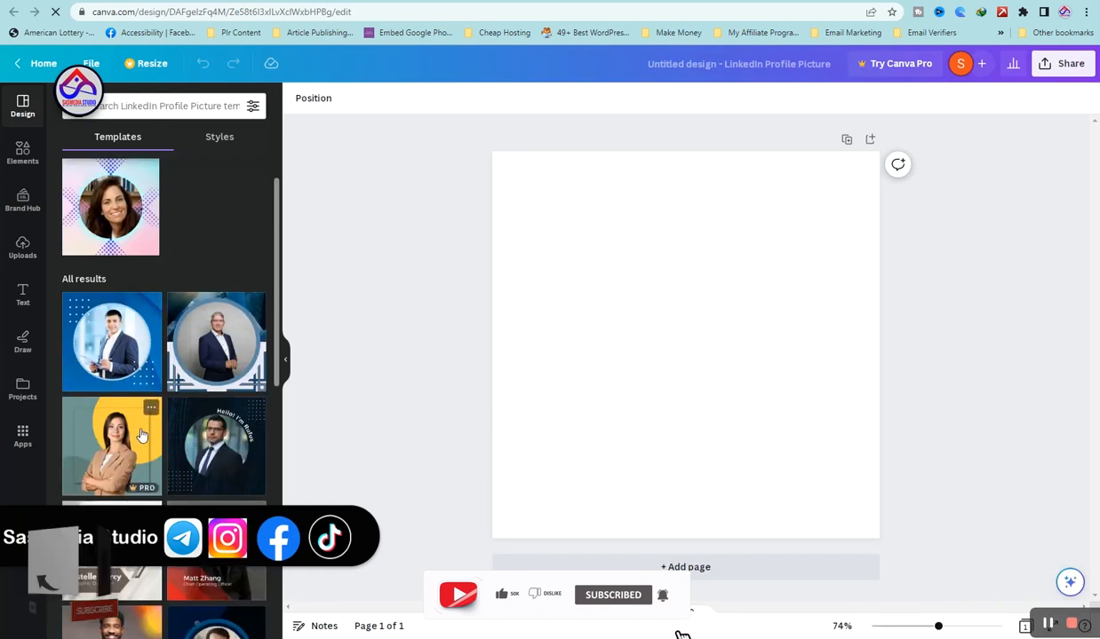
left_click(122, 356)
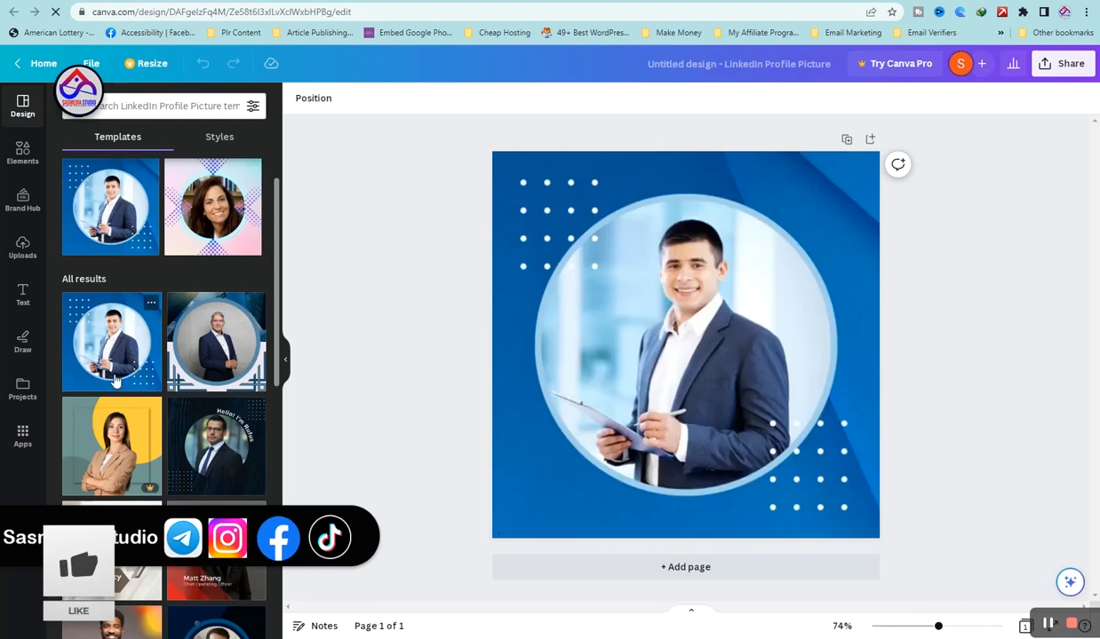
left_click(755, 463)
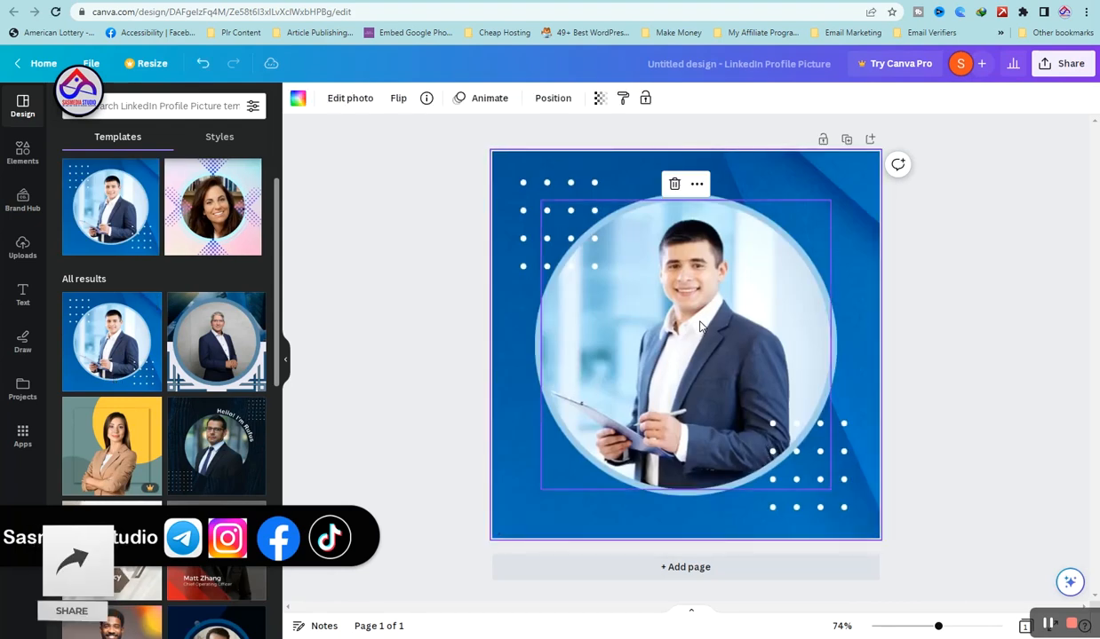
left_click(700, 327)
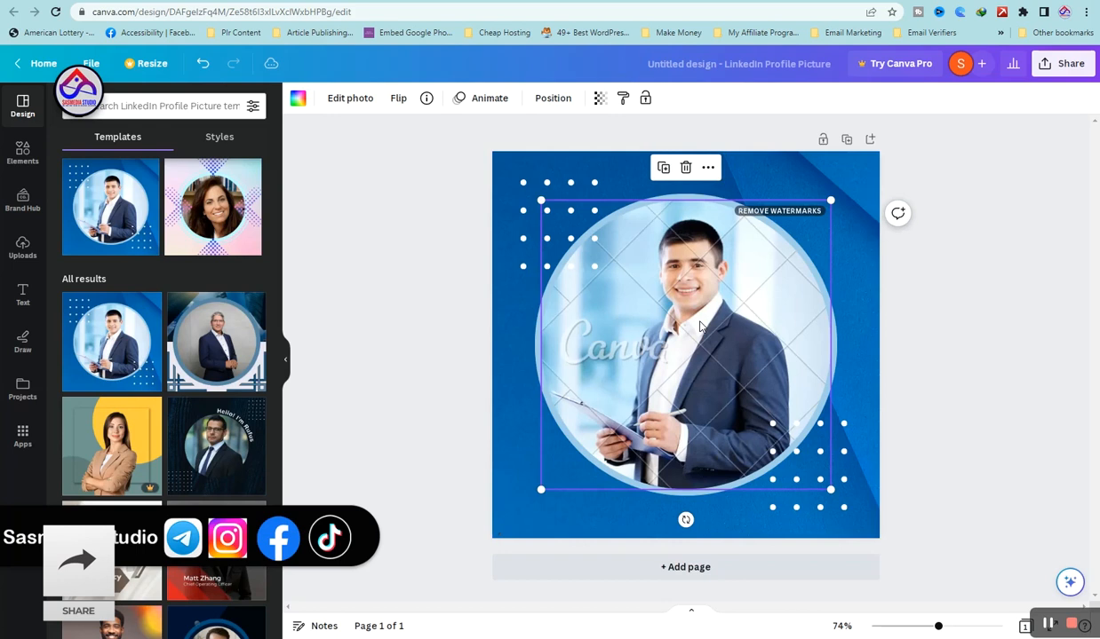
- Delete the businessman photo, keeping the empty circular frame, then switch to remove.bg
left_click(684, 174)
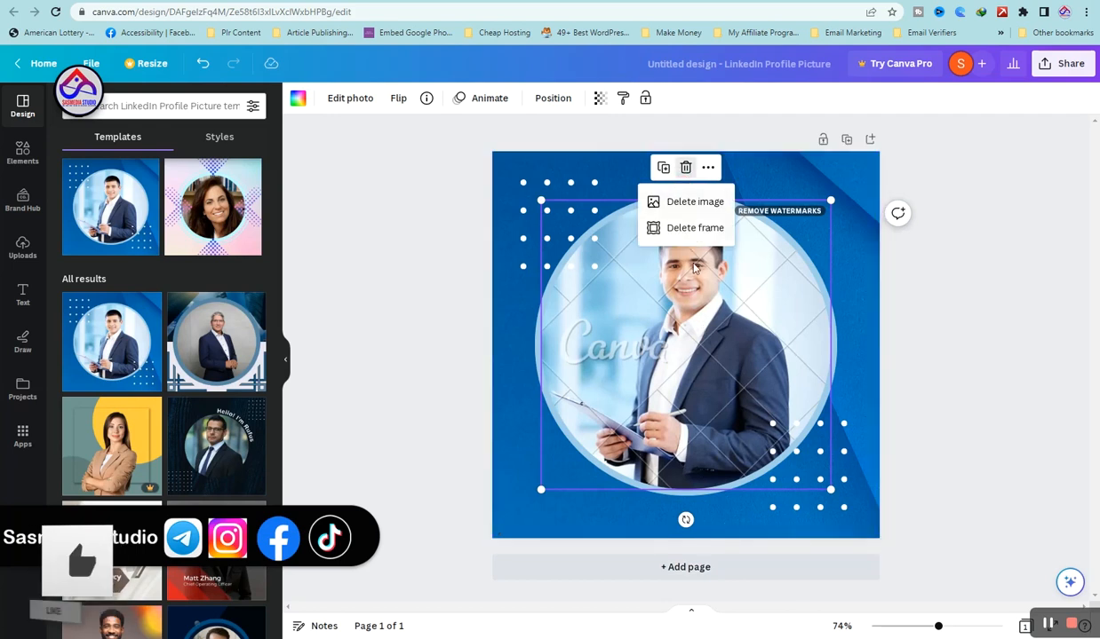
left_click(693, 203)
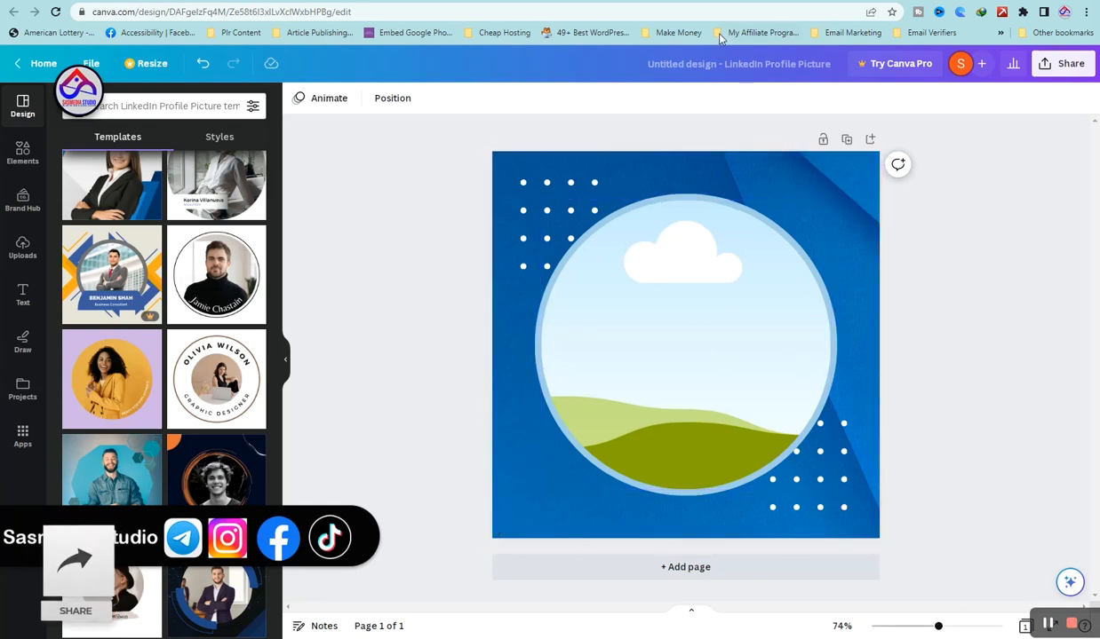
left_click(614, 2)
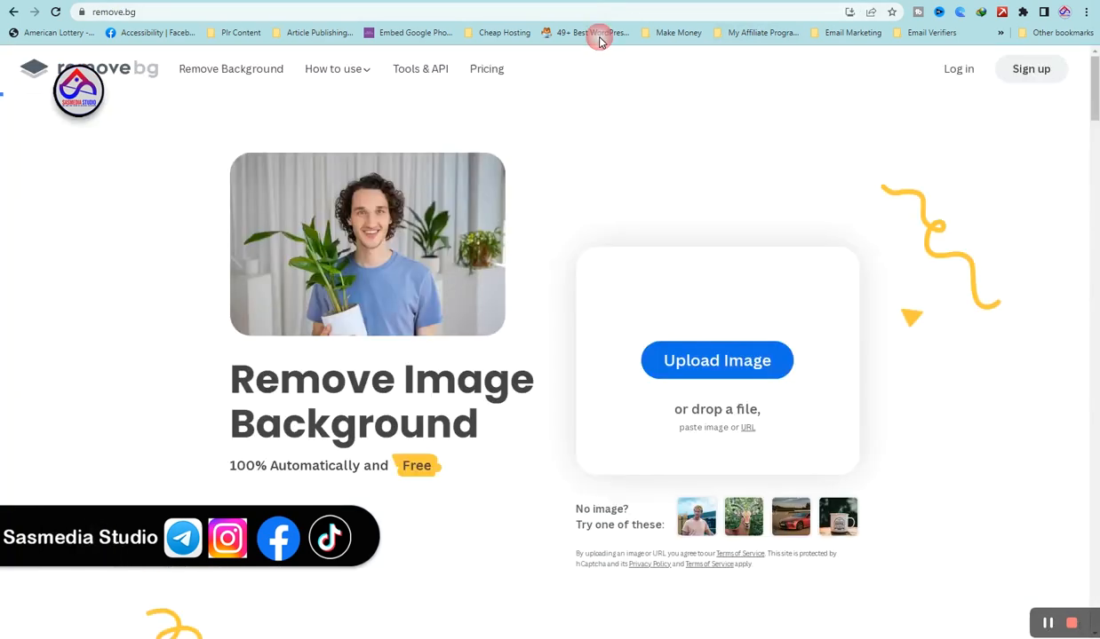
- Start a remove.bg upload and browse to the Pics folder on the STUDIO (E:) drive
left_click(718, 371)
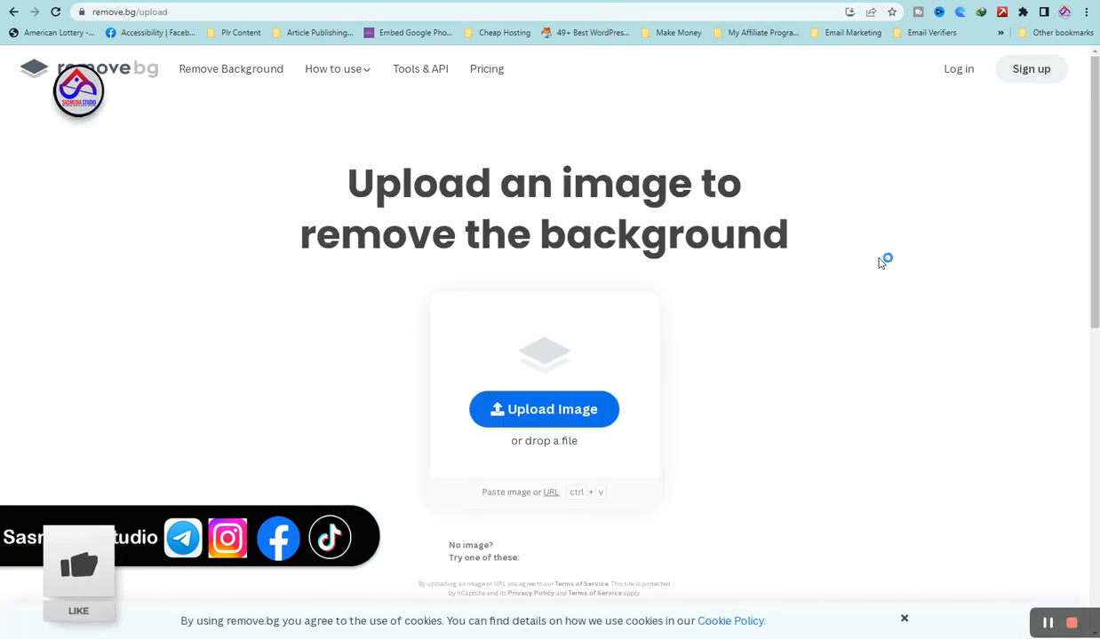
left_click(578, 410)
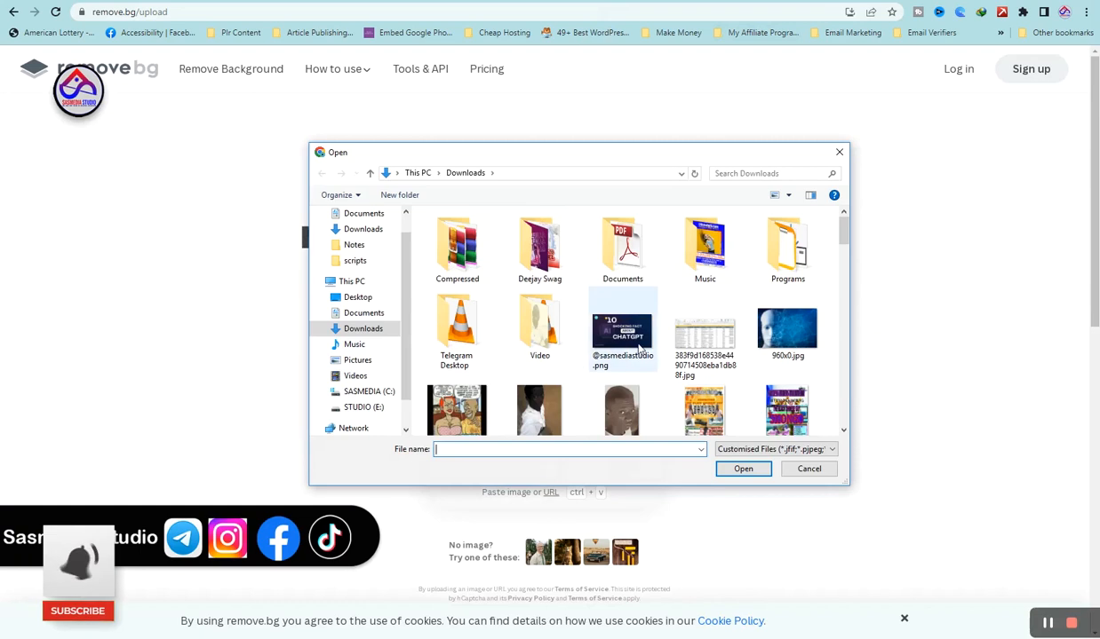
scroll(473, 351, "down", 3)
scroll(474, 351, "down", 10)
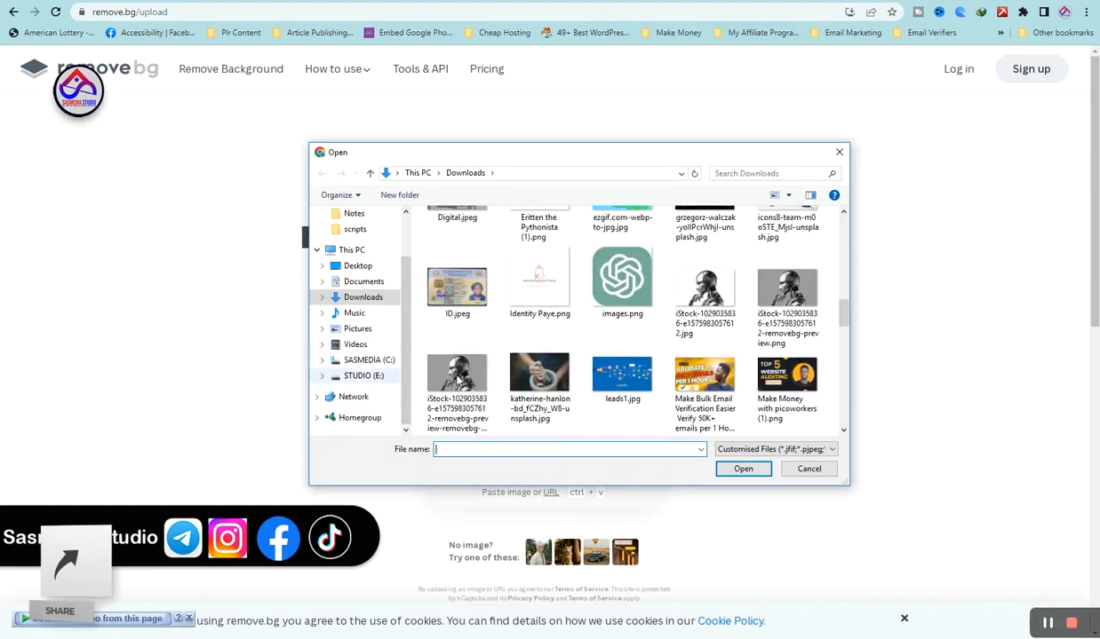
left_click(363, 376)
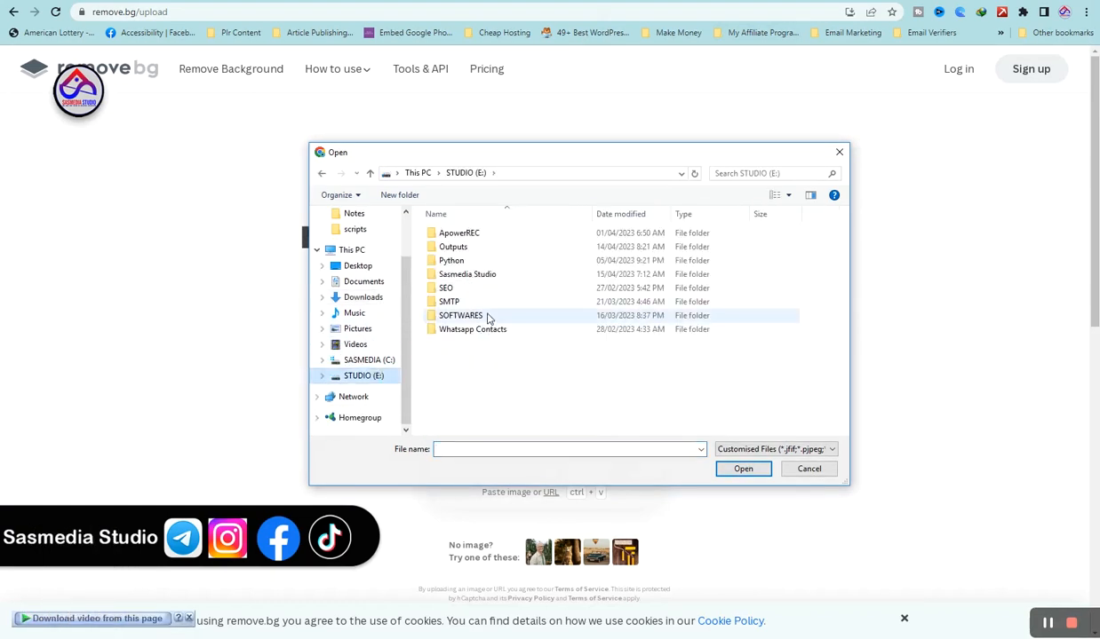
double_click(467, 274)
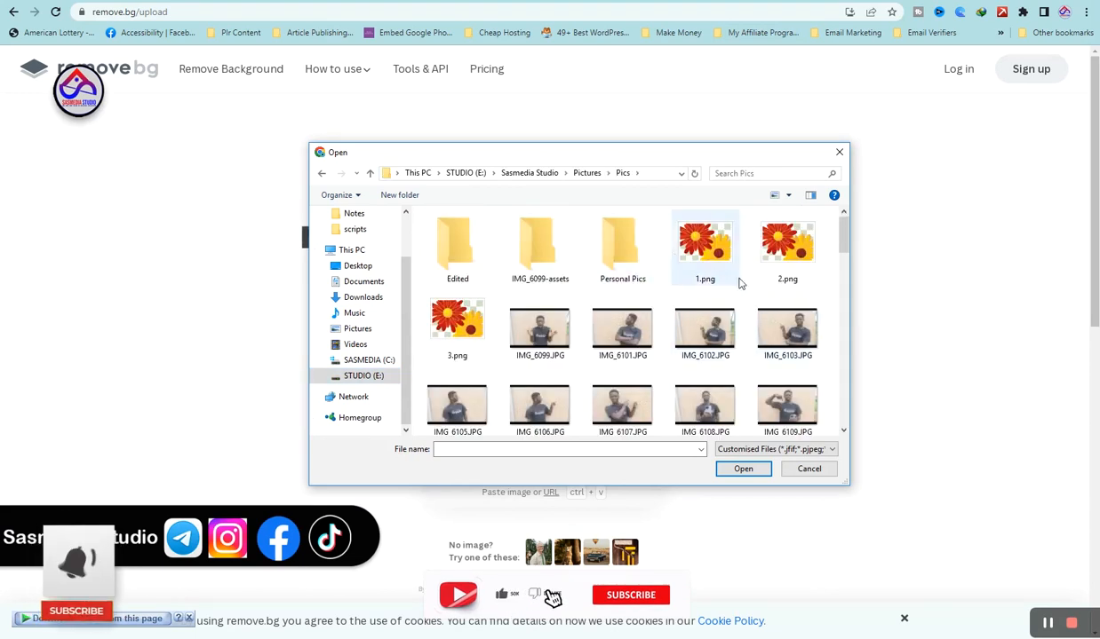
scroll(737, 284, "down", 1)
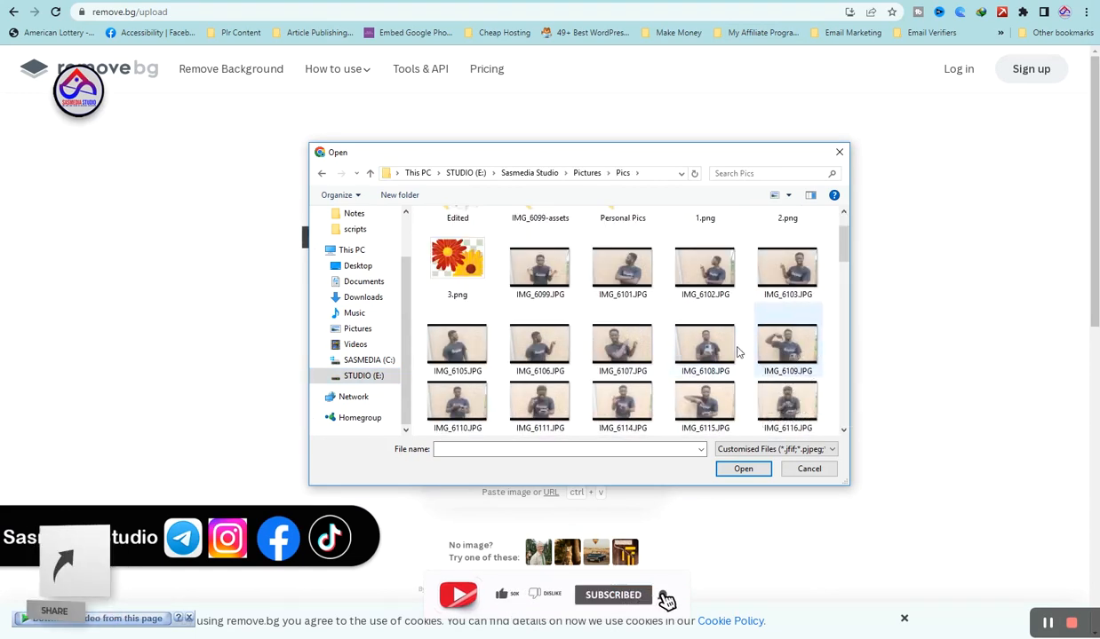
left_click(780, 351)
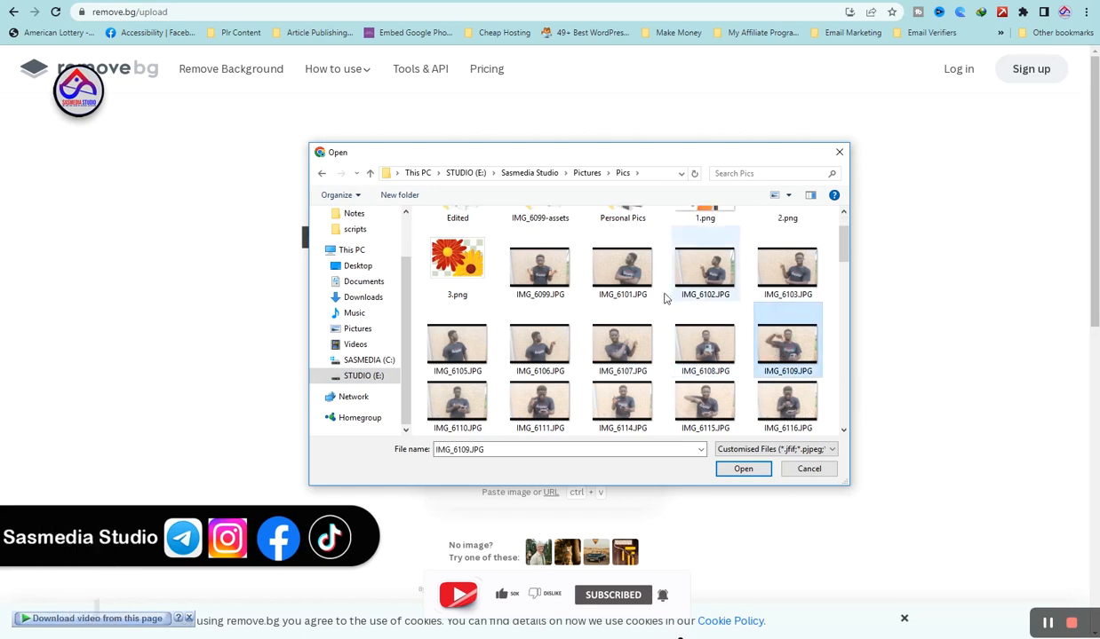
- Choose IMG_6150.JPG and upload it for background removal
scroll(670, 364, "down", 3)
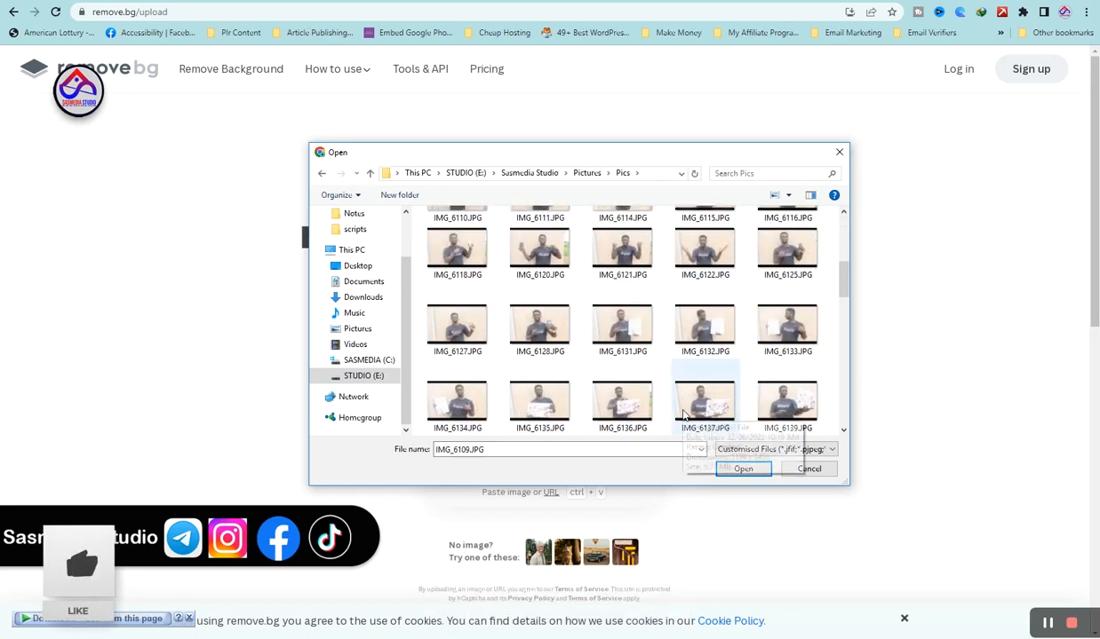
scroll(682, 415, "down", 1)
scroll(756, 409, "down", 1)
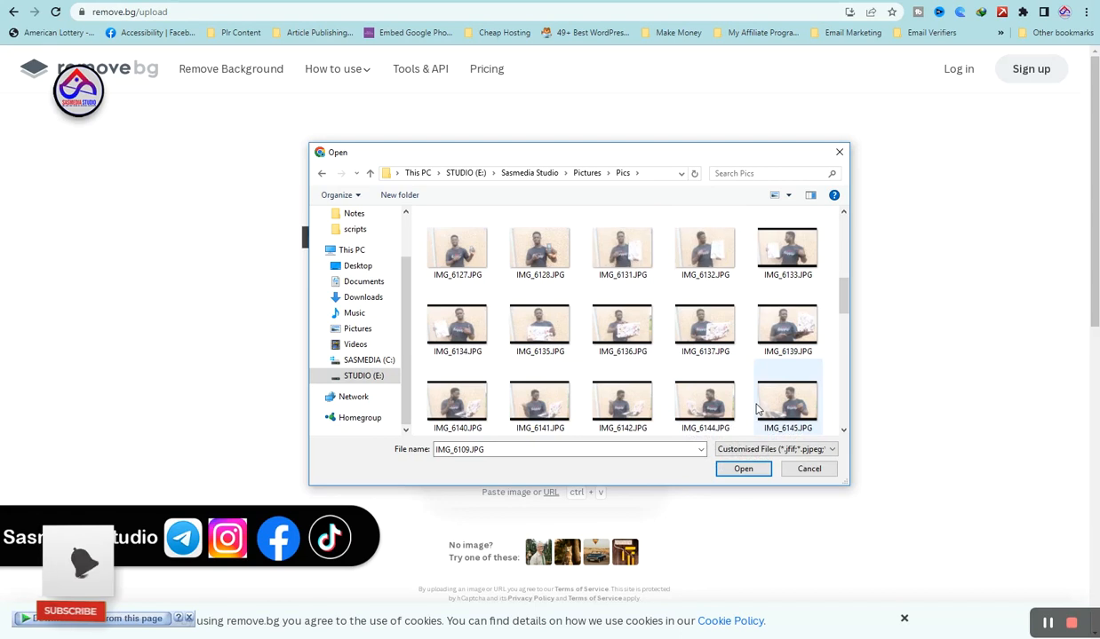
scroll(757, 409, "up", 4)
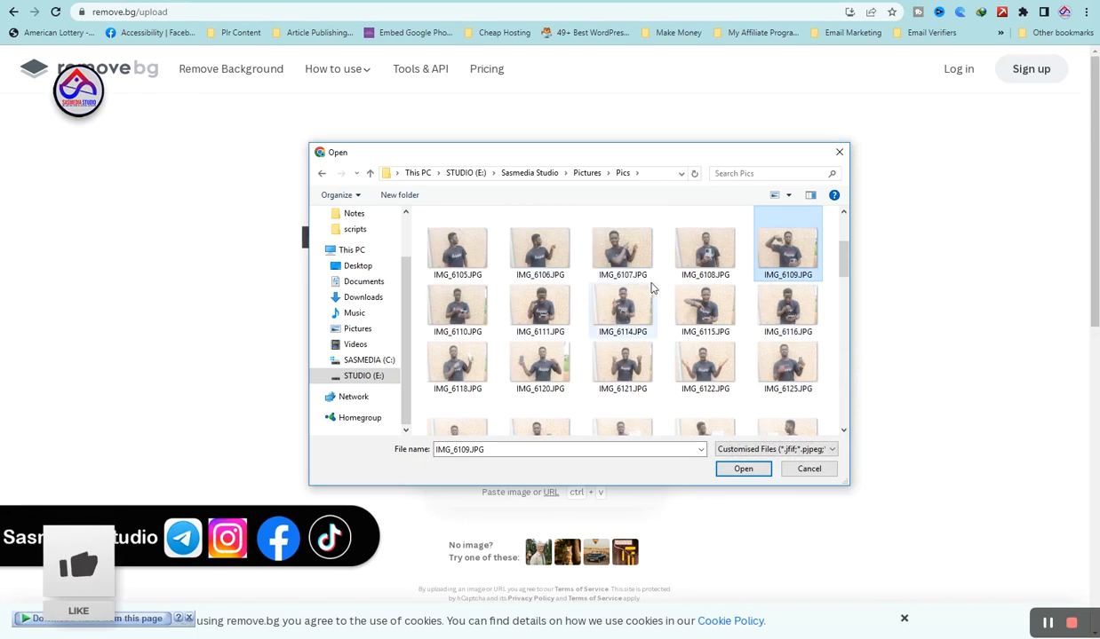
scroll(675, 320, "down", 2)
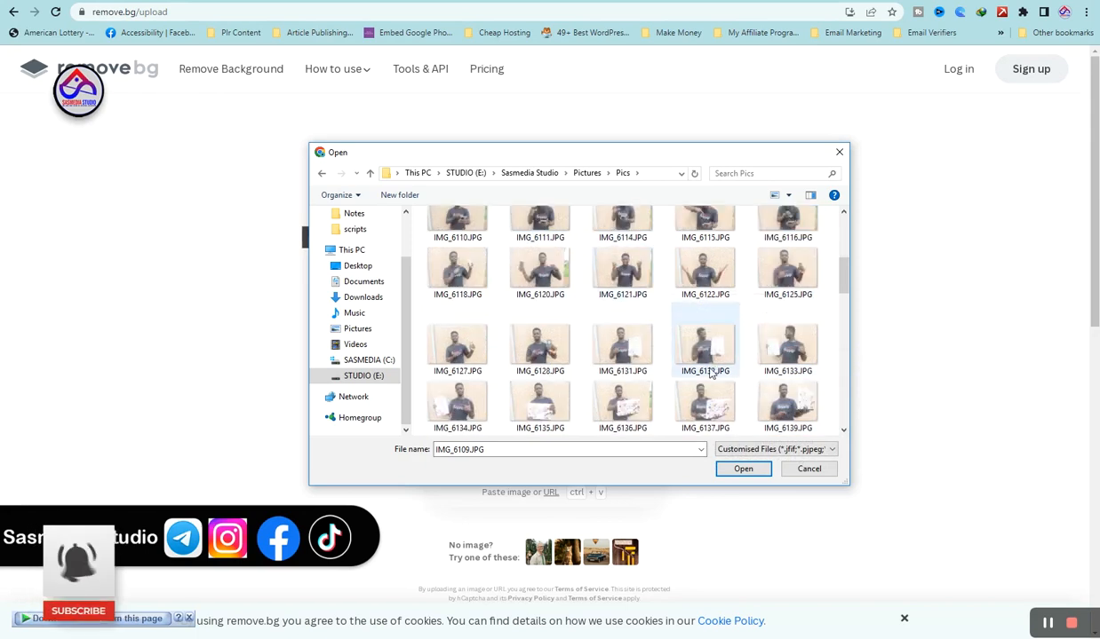
scroll(697, 355, "down", 3)
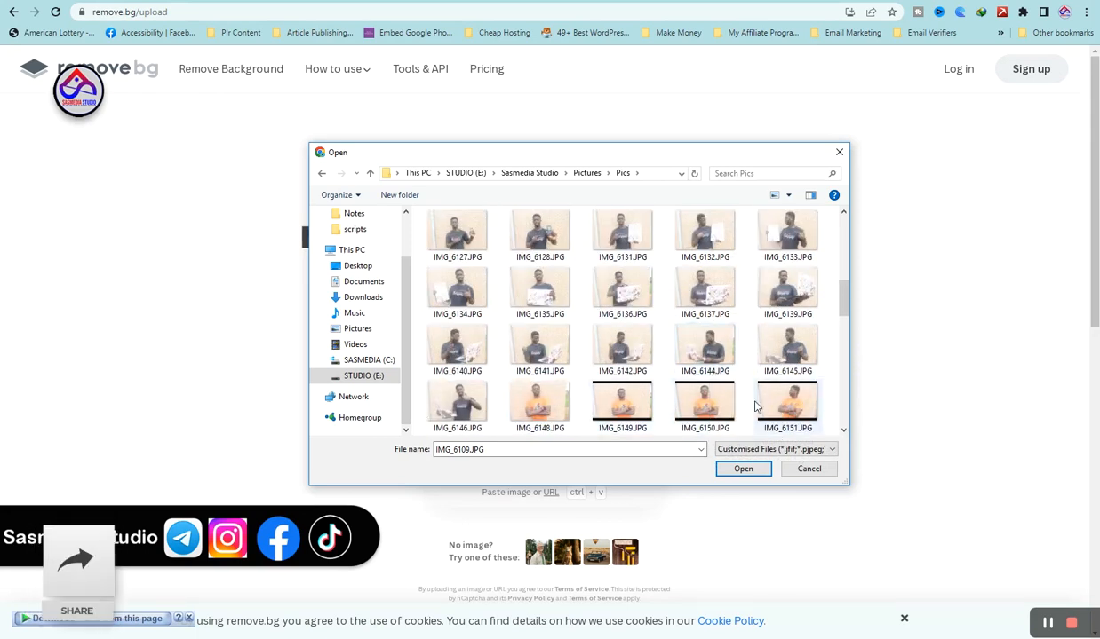
left_click(706, 404)
left_click(743, 470)
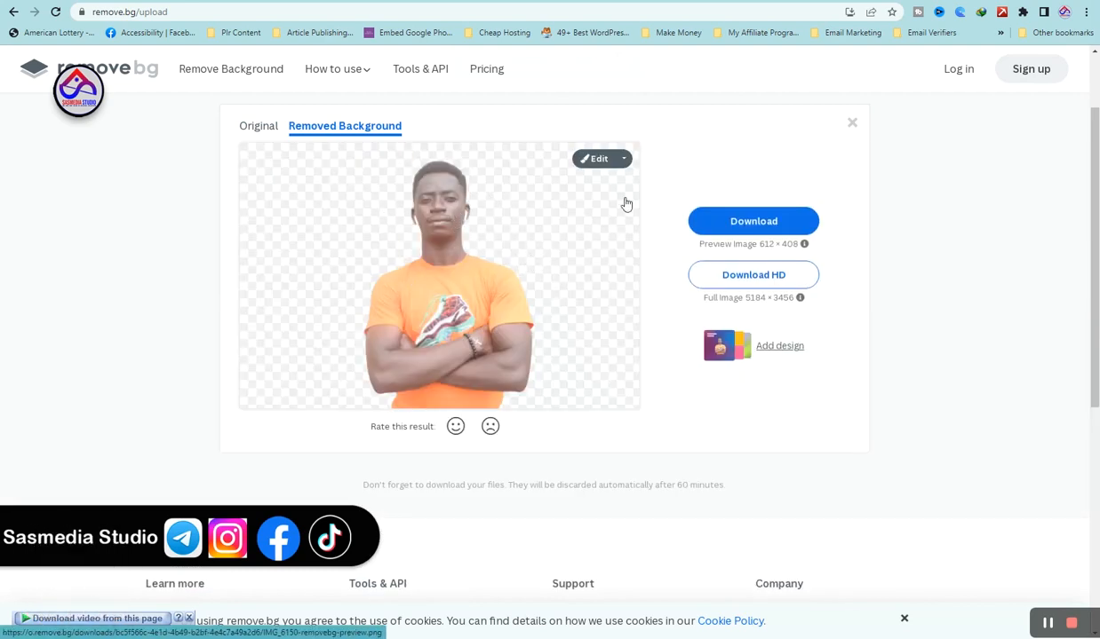
- Download the background-free image and return to the Canva design
left_click(755, 230)
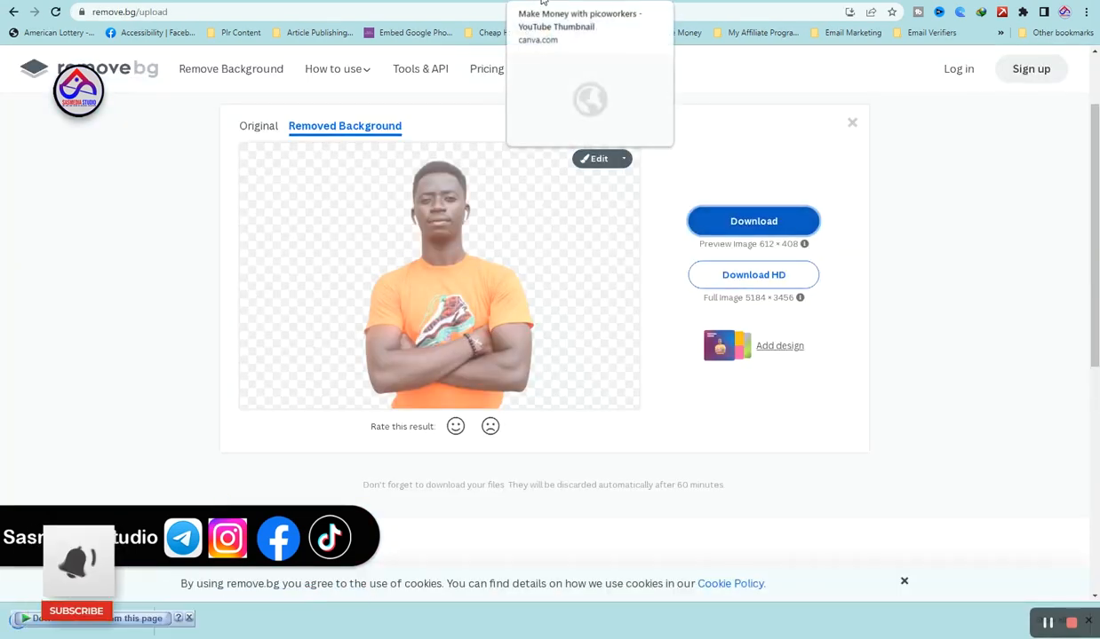
left_click(560, 3)
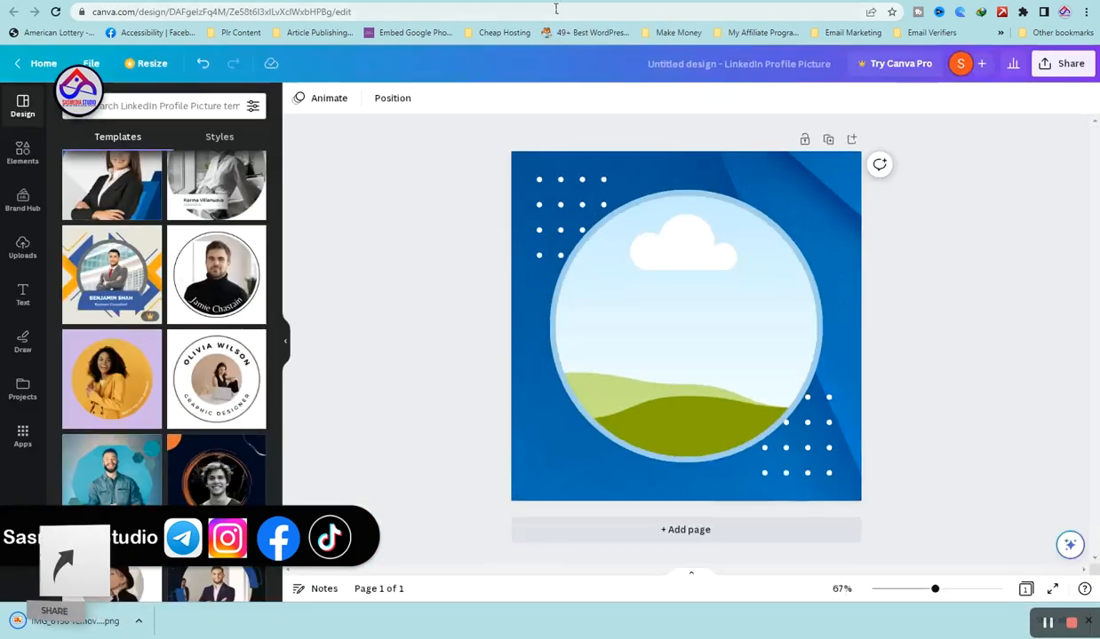
left_click(138, 622)
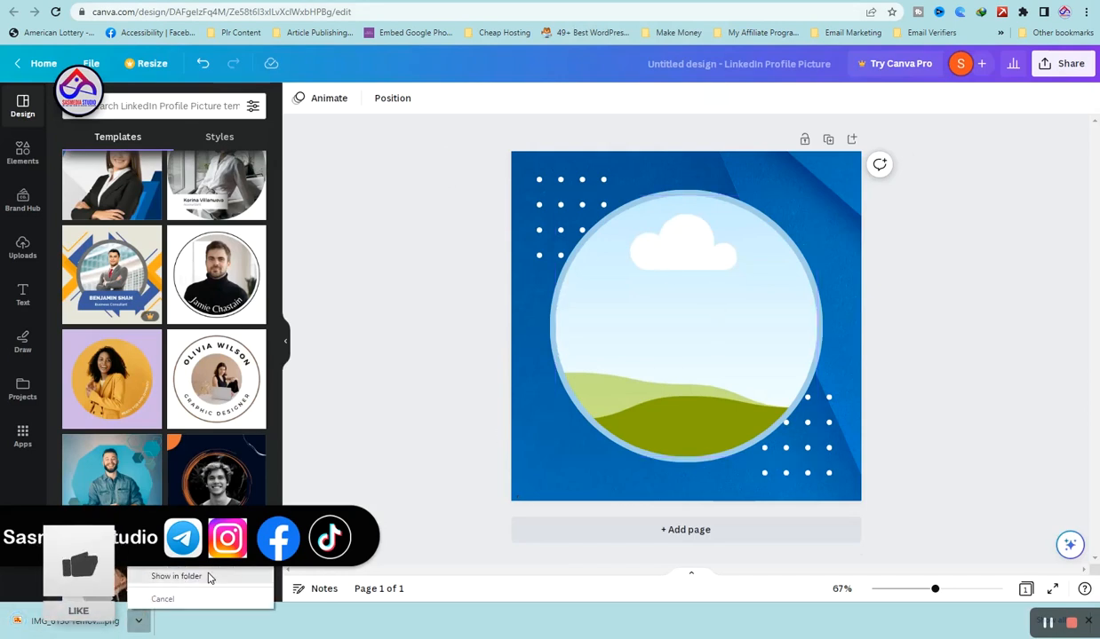
- Upload the cut-out PNG to Canva and drop it, enlarged, into the circle frame
left_click(177, 576)
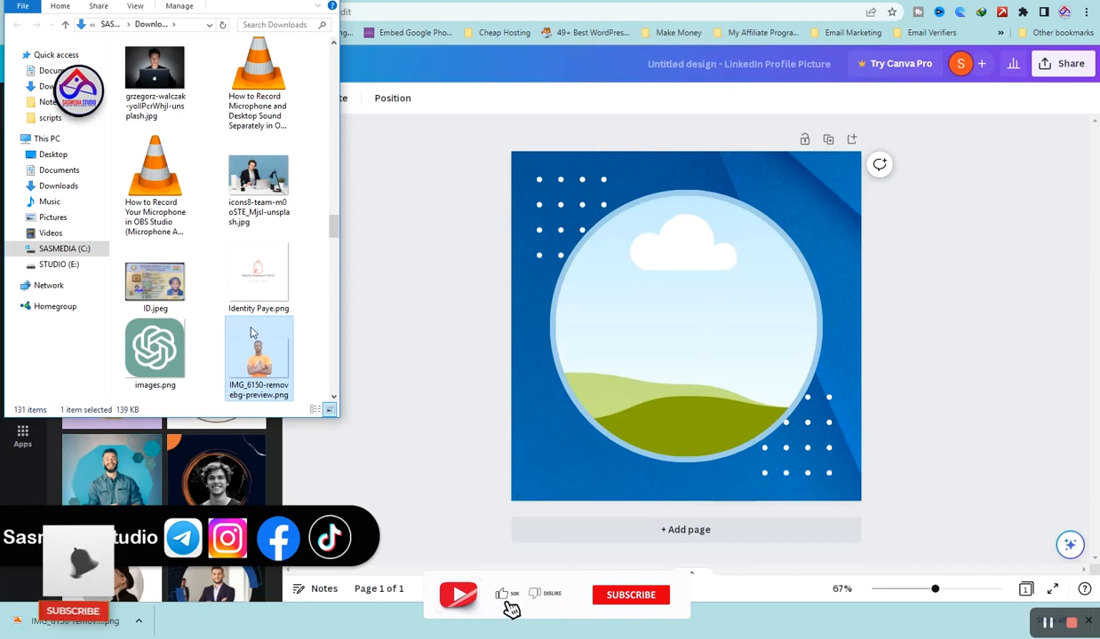
left_click_drag(289, 358, 145, 503)
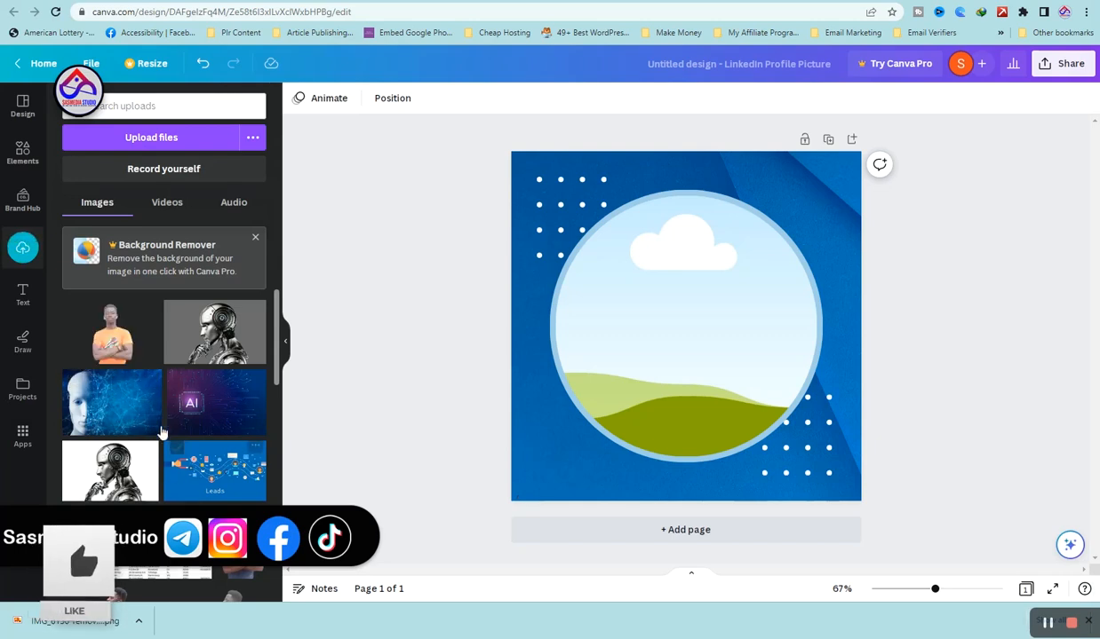
left_click(110, 333)
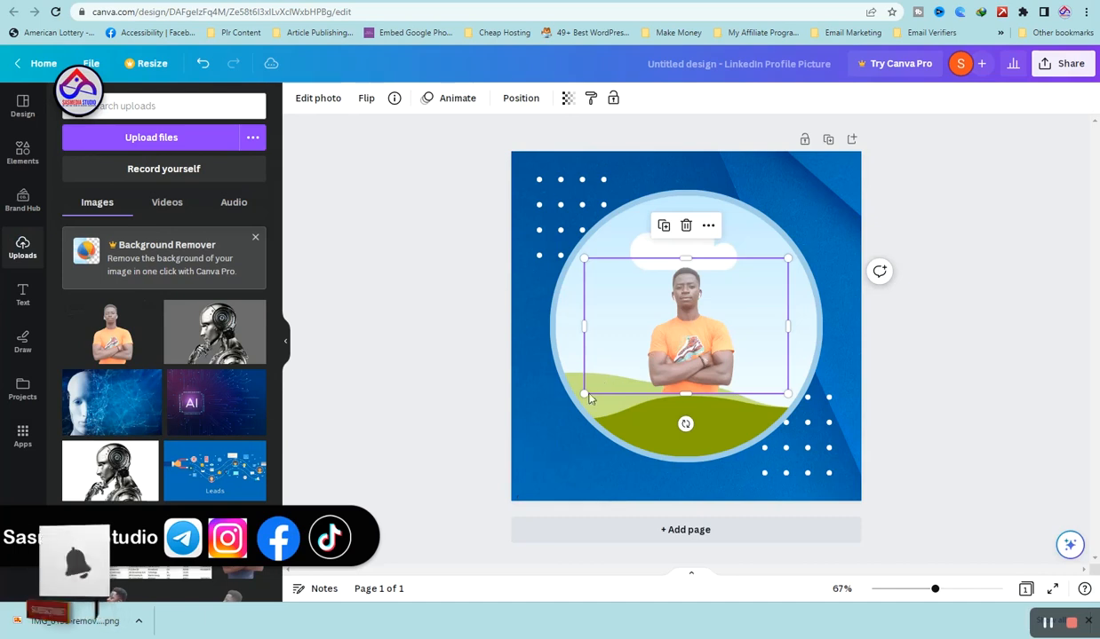
left_click_drag(577, 400, 416, 506)
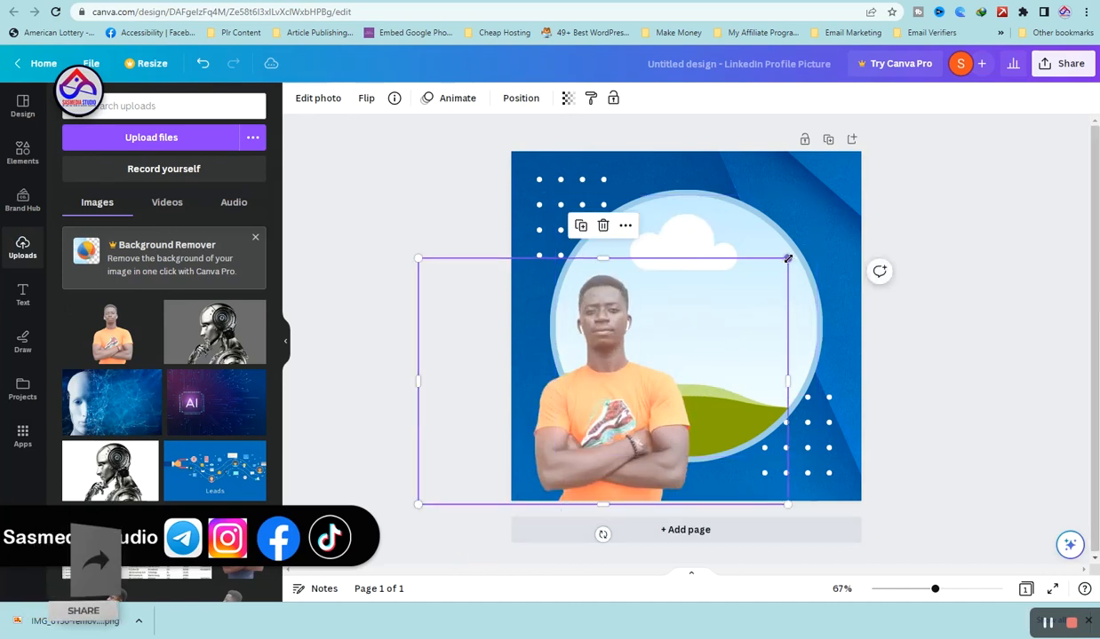
left_click_drag(868, 216, 926, 182)
left_click_drag(656, 278, 700, 282)
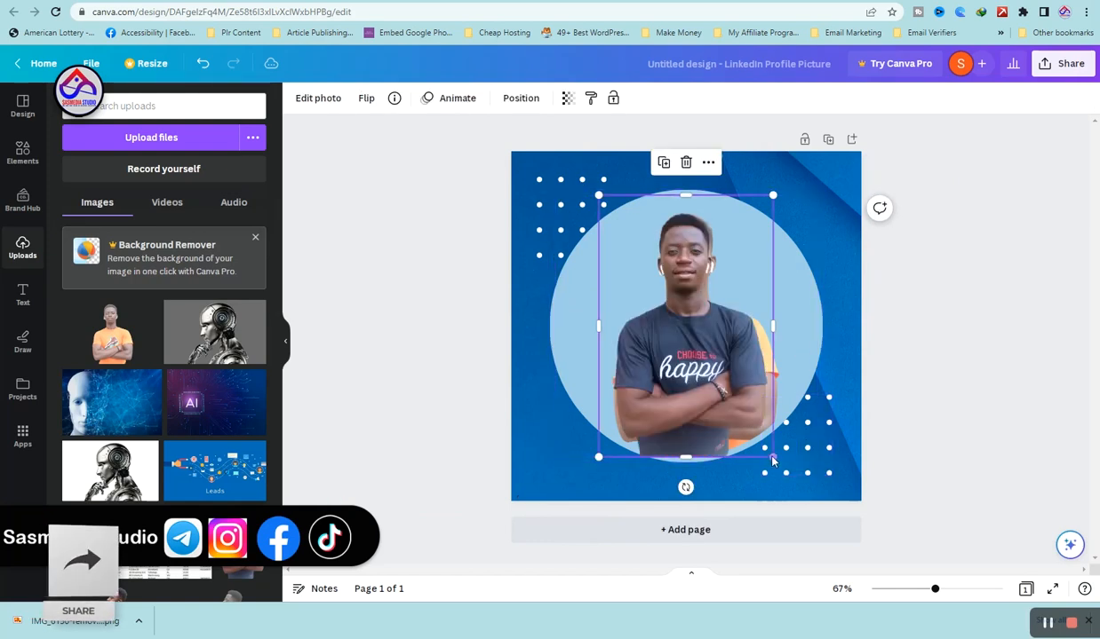
- Move the navy-shirt photo off the circle and bring up the photo editing options
left_click_drag(711, 342, 493, 342)
left_click(664, 316)
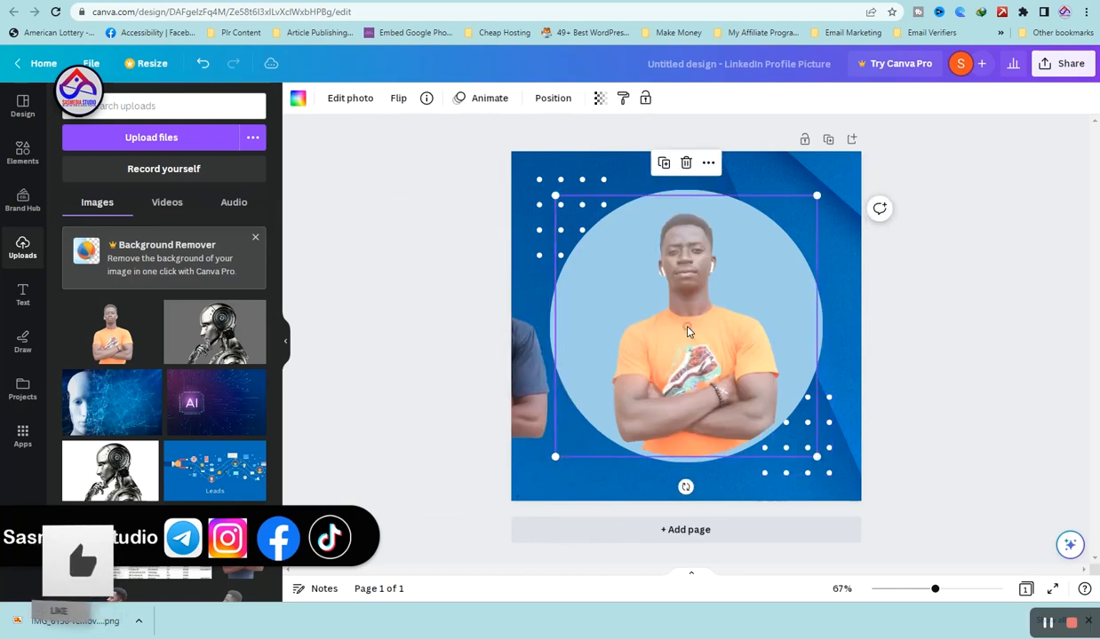
left_click(686, 163)
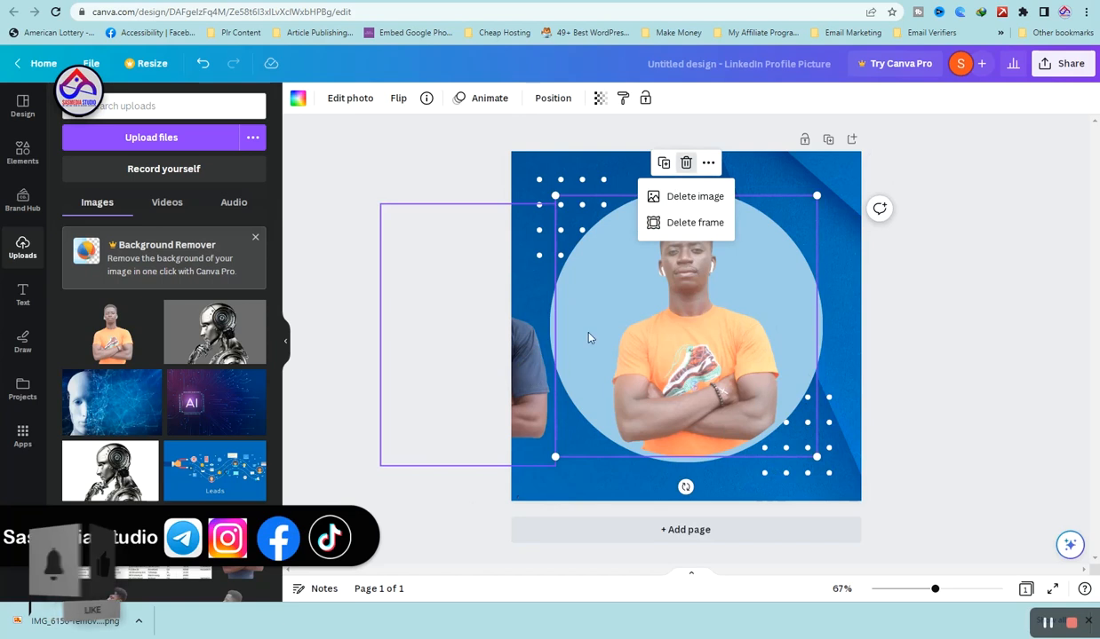
left_click(693, 269)
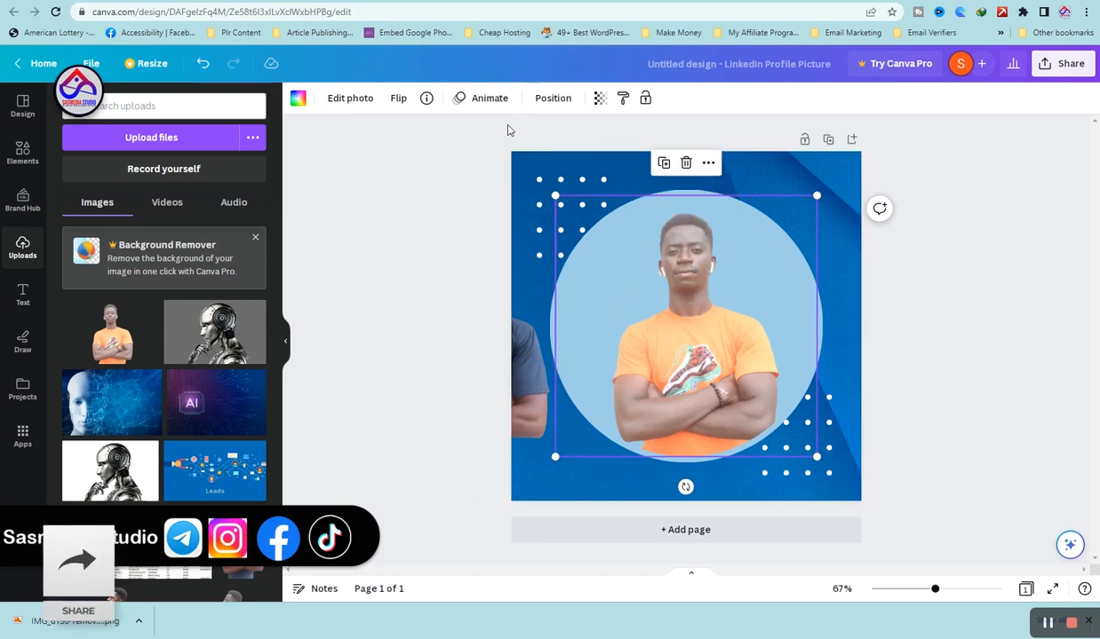
left_click(338, 106)
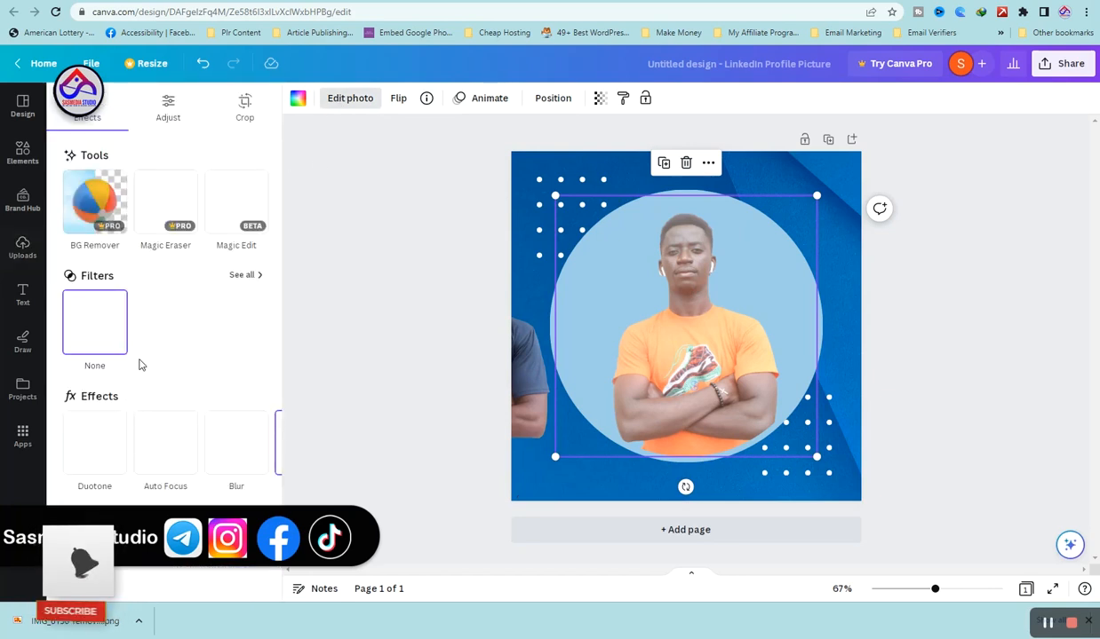
- Adjust the photo: temperature -23, tint -27, contrast 25, brightness 0, highlights -12, shadows 25
left_click(173, 112)
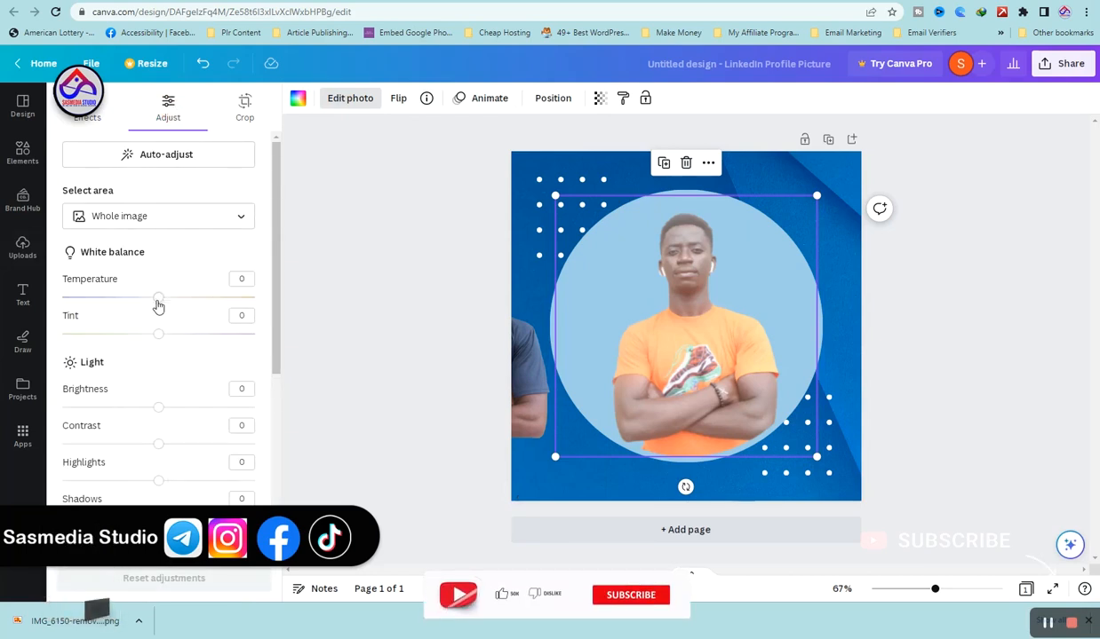
left_click_drag(142, 303, 183, 445)
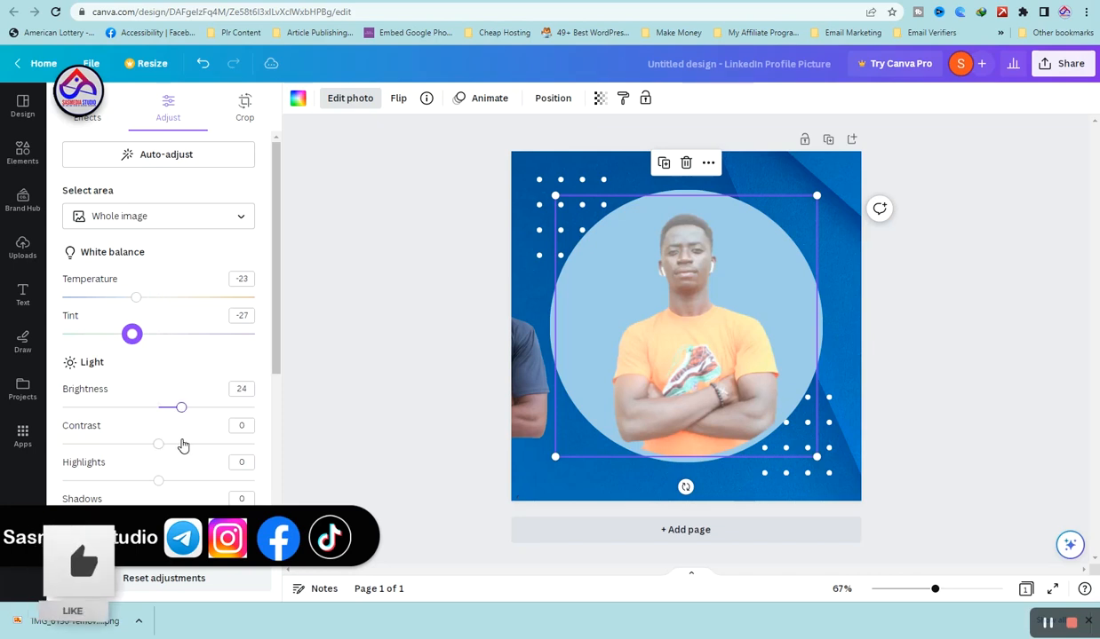
left_click(183, 445)
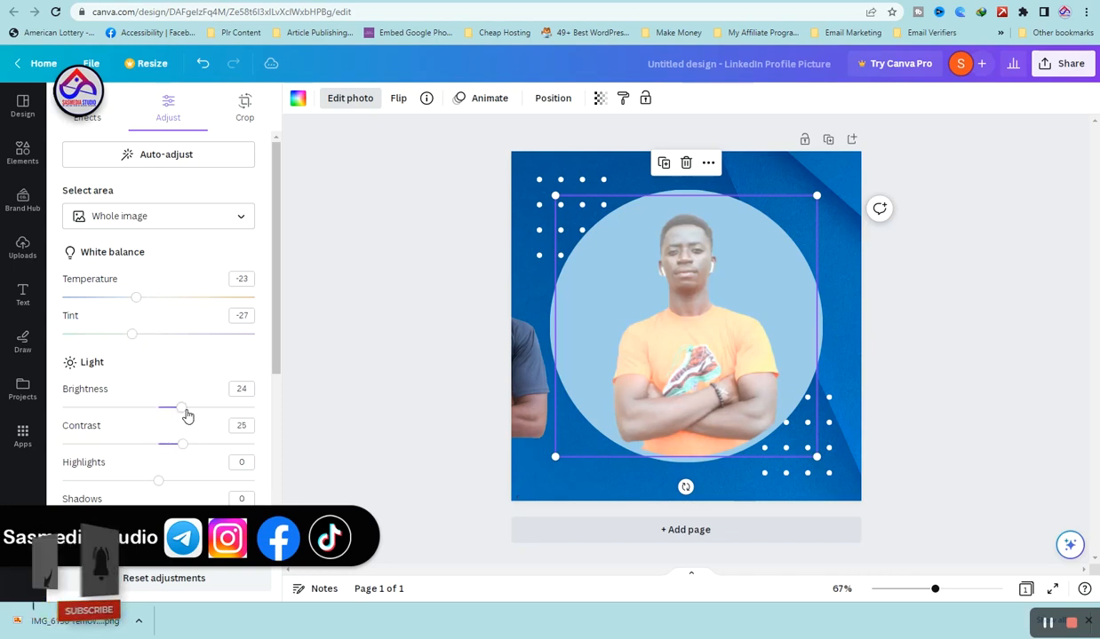
left_click(155, 410)
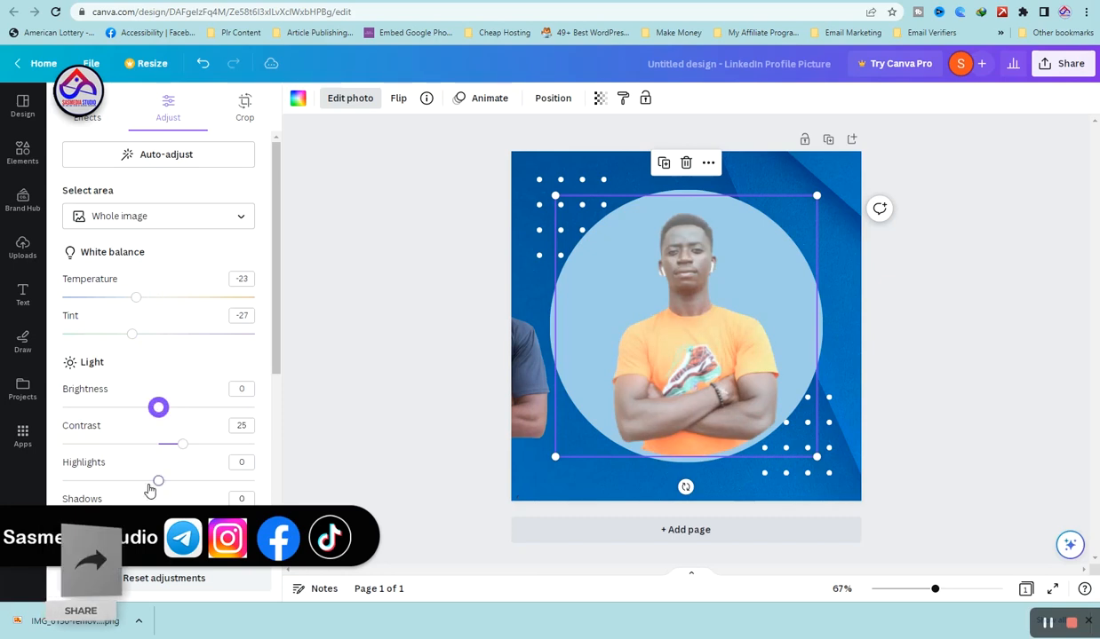
left_click(135, 482)
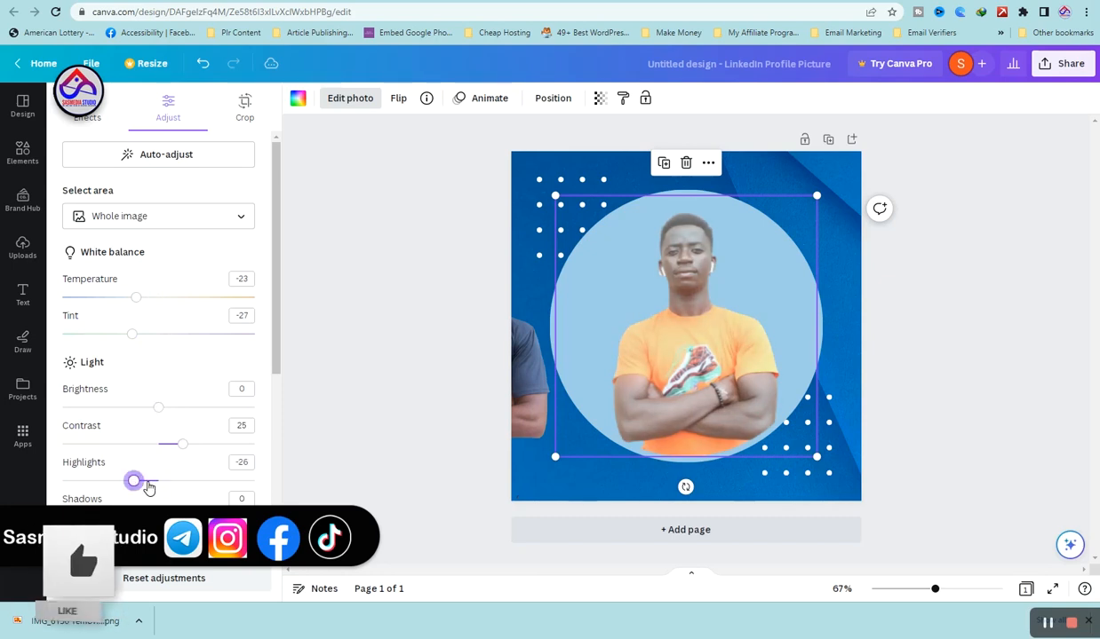
left_click(147, 482)
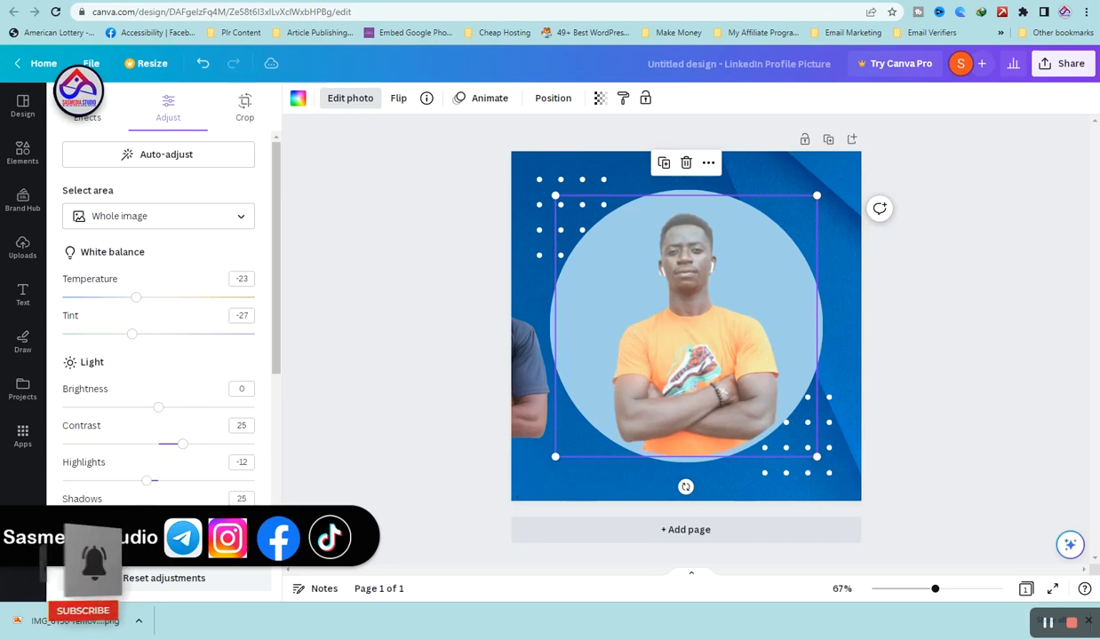
- Delete the stray extra image at the design's left edge
scroll(133, 416, "down", 3)
scroll(133, 416, "down", 1)
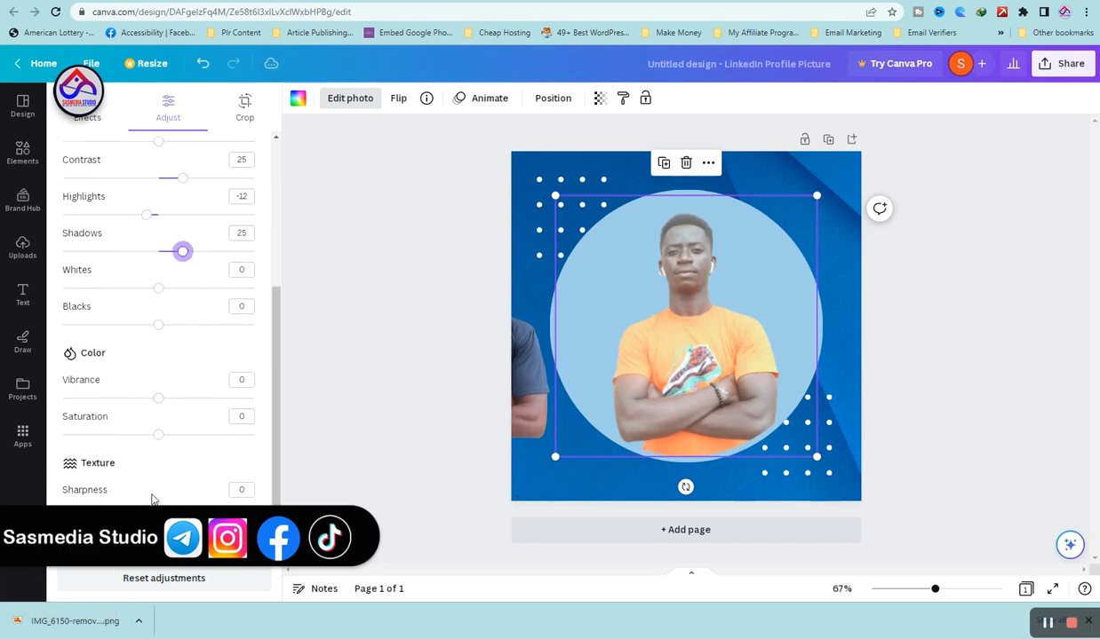
scroll(138, 385, "up", 4)
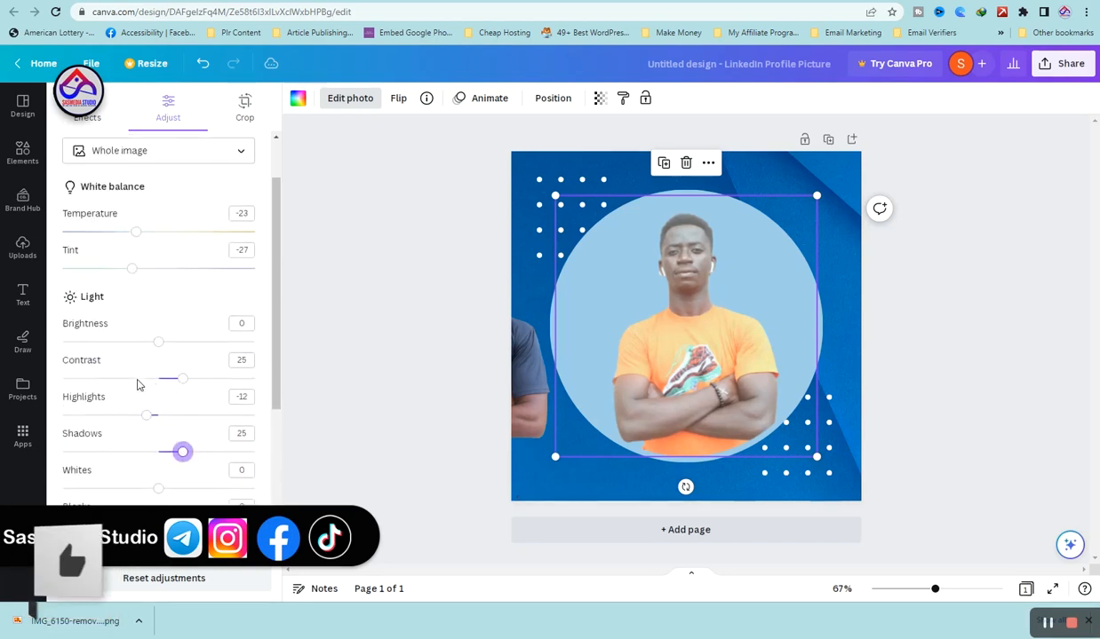
left_click(686, 164)
left_click(697, 196)
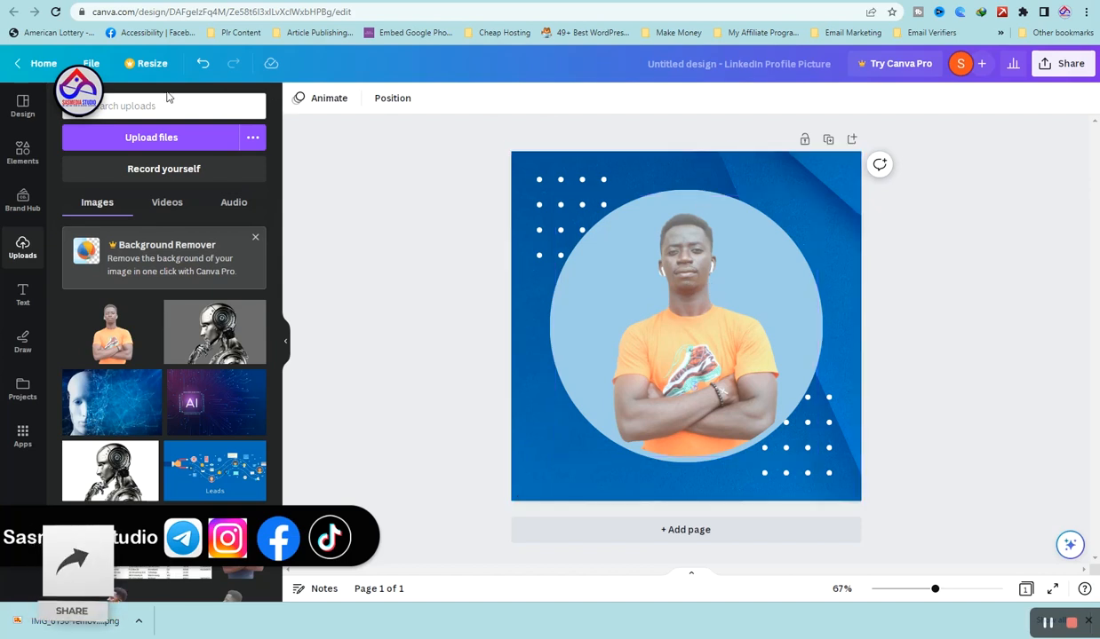
- Download the design as PNG and locate Untitled design (1).png in the Downloads folder
left_click(91, 66)
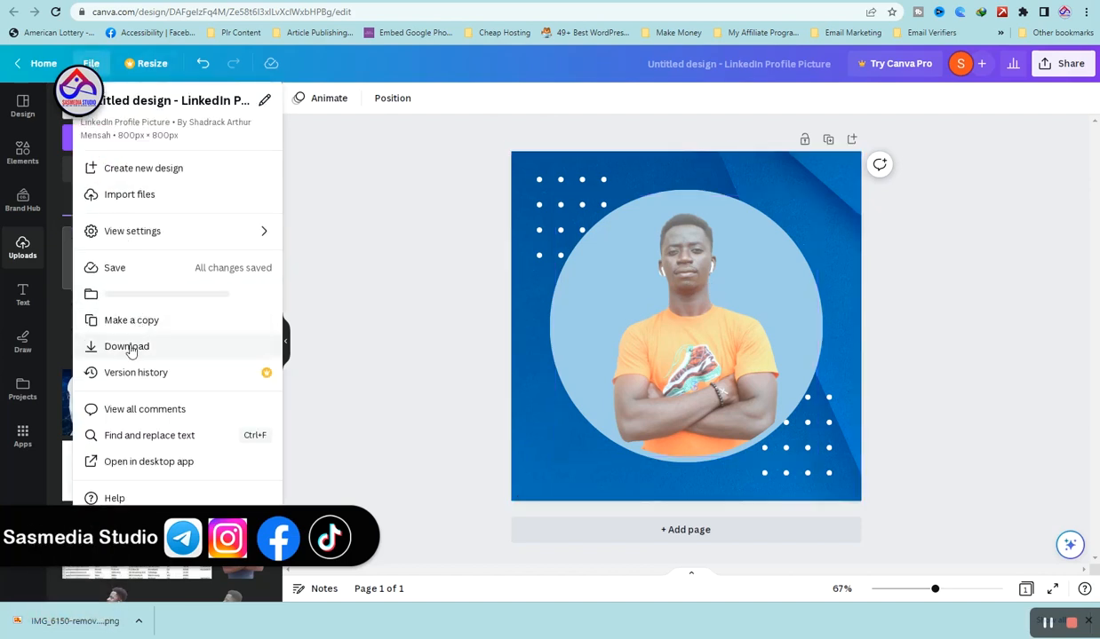
left_click(128, 347)
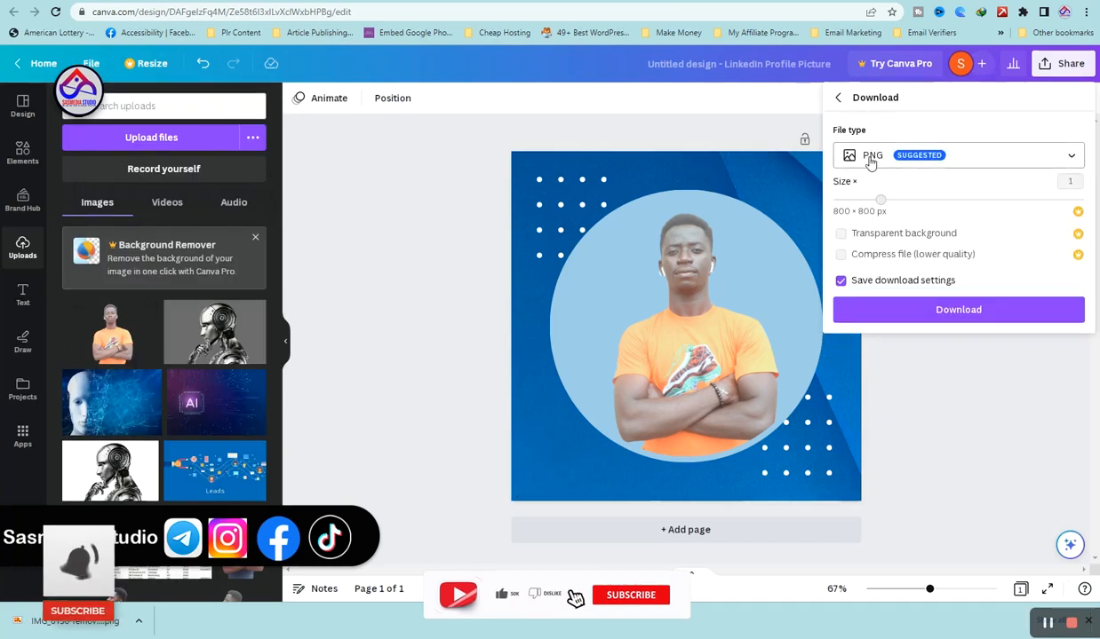
left_click(961, 310)
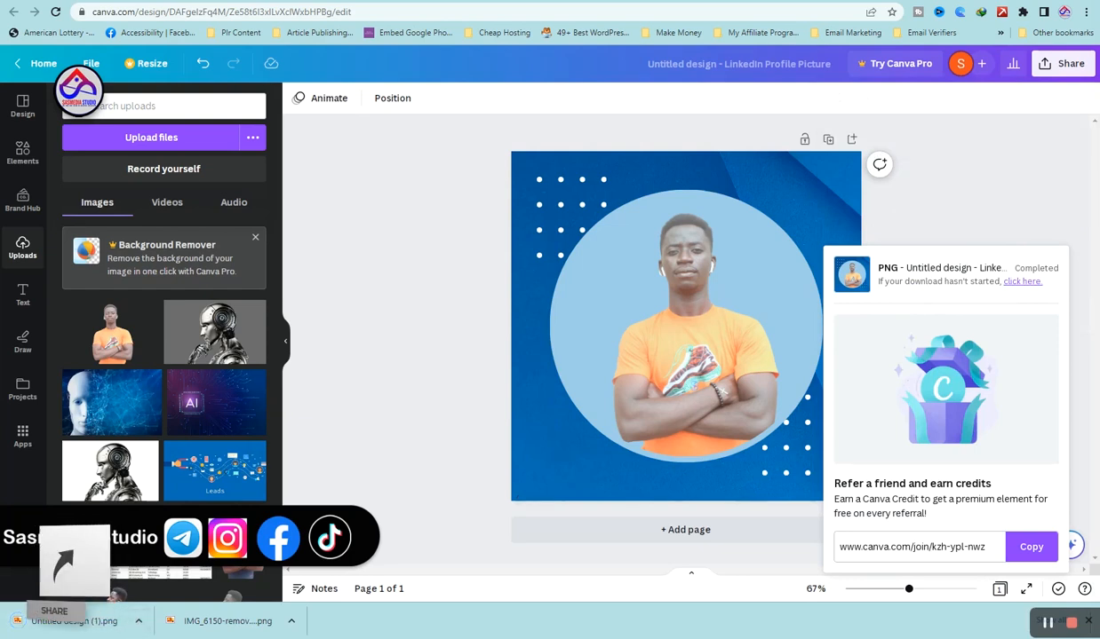
left_click(140, 621)
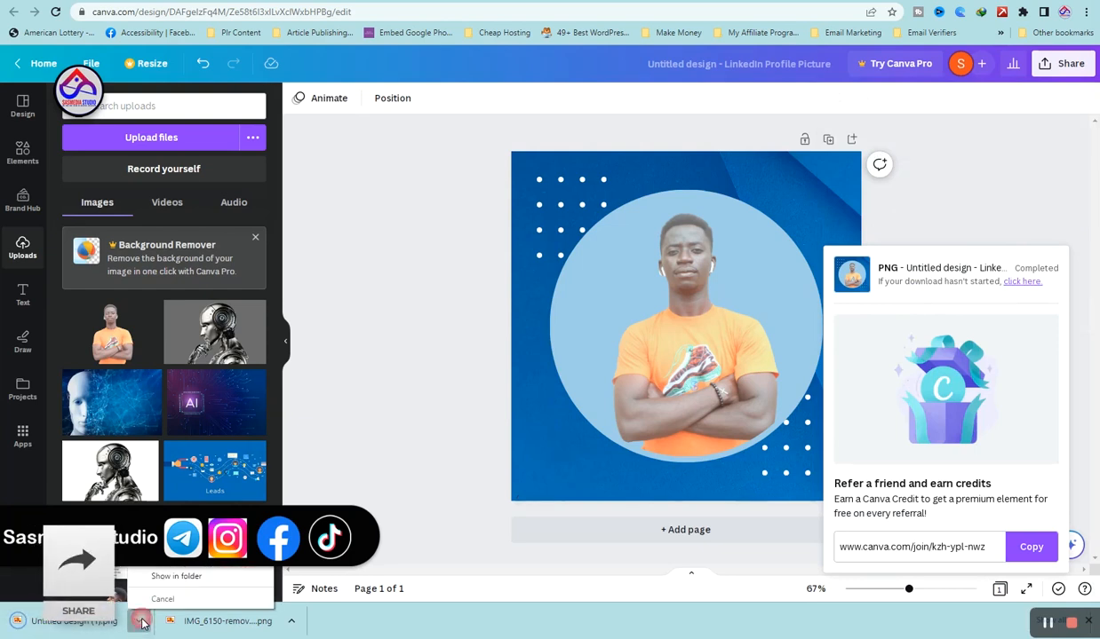
left_click(182, 577)
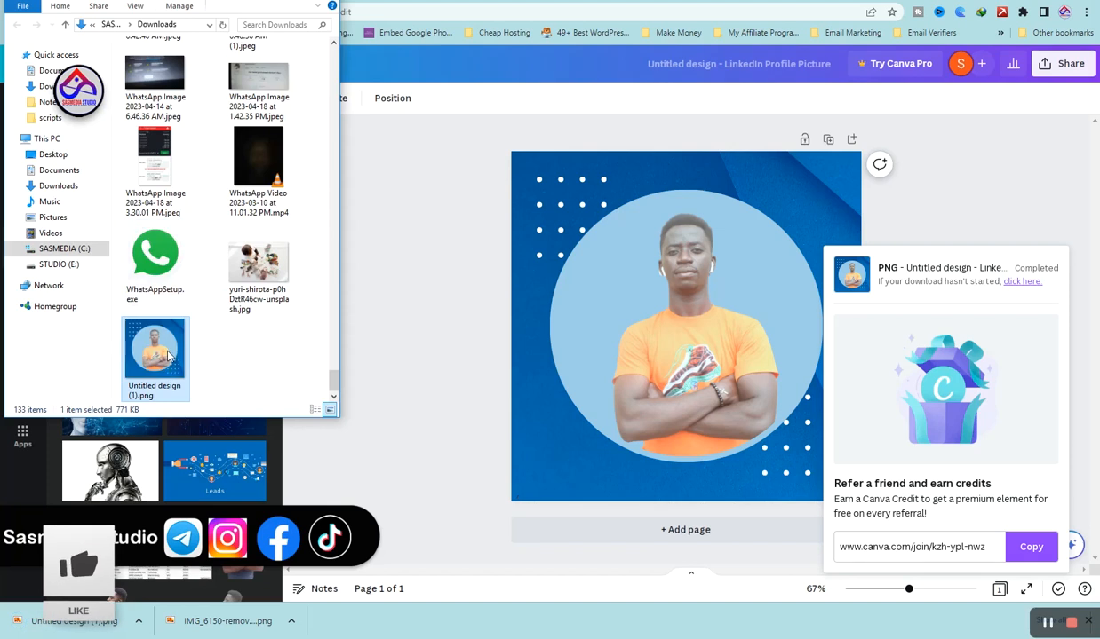
left_click(228, 358)
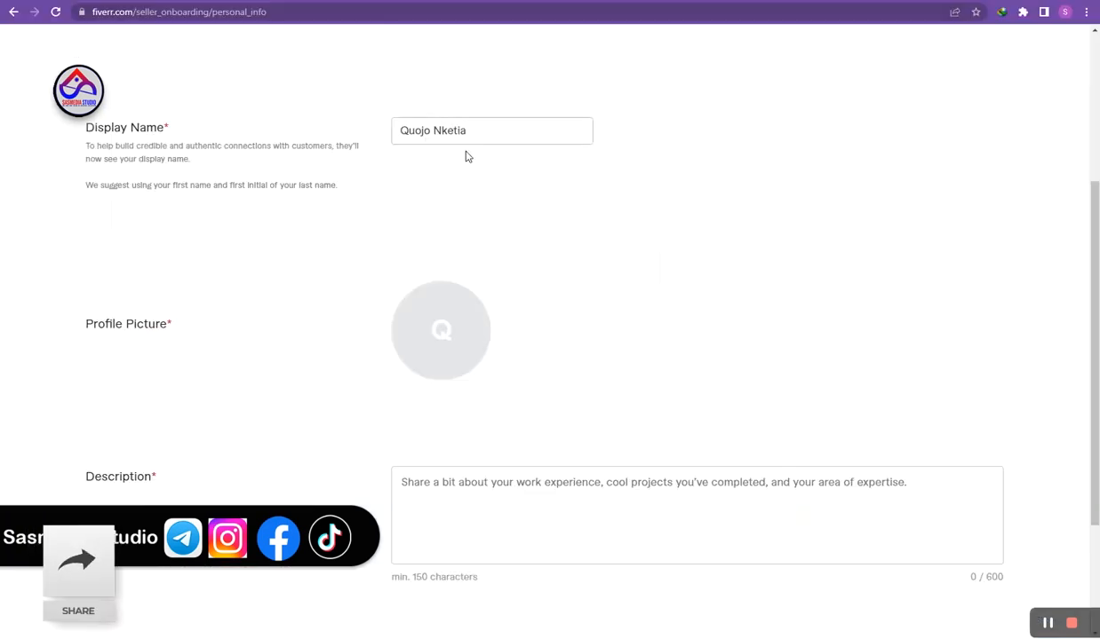
- Upload Untitled design (1).png from Downloads as the Fiverr profile picture
left_click(473, 296)
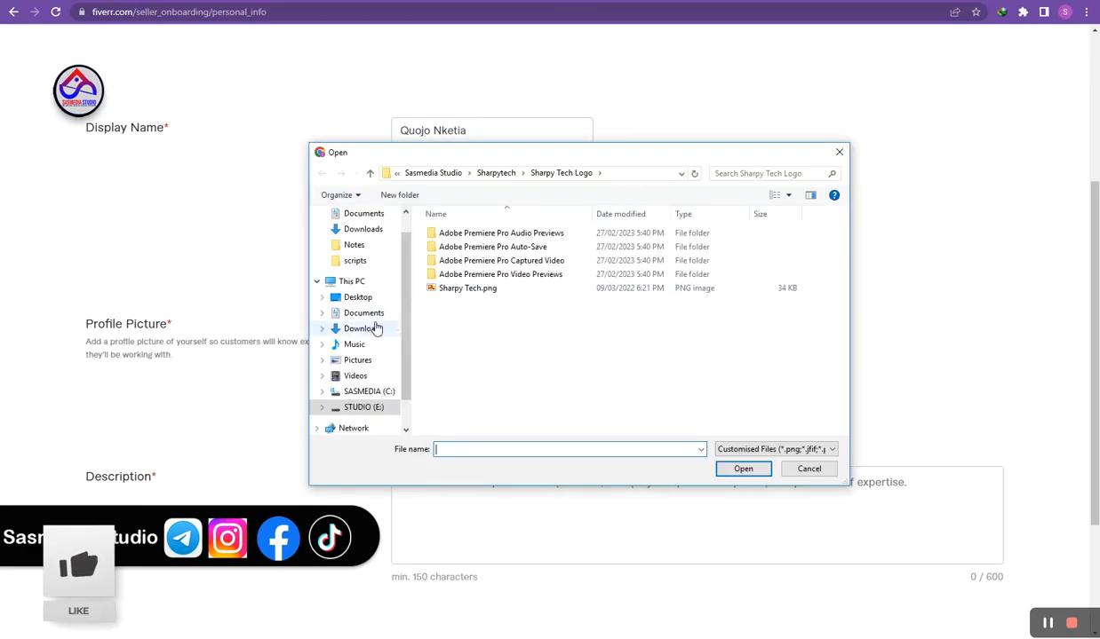
left_click(363, 328)
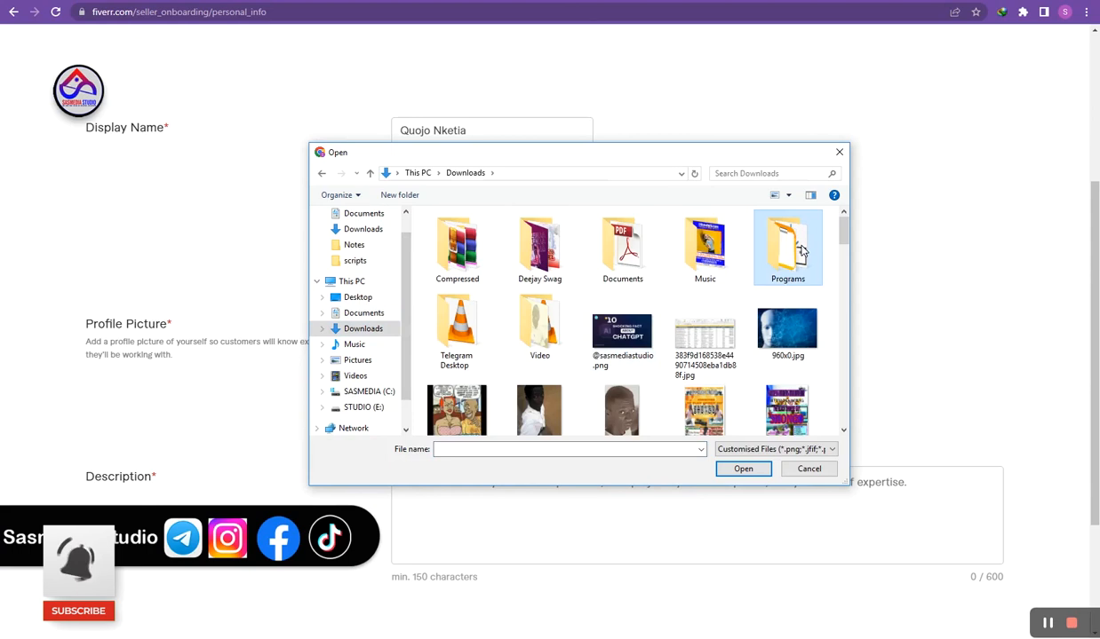
scroll(777, 275, "down", 3)
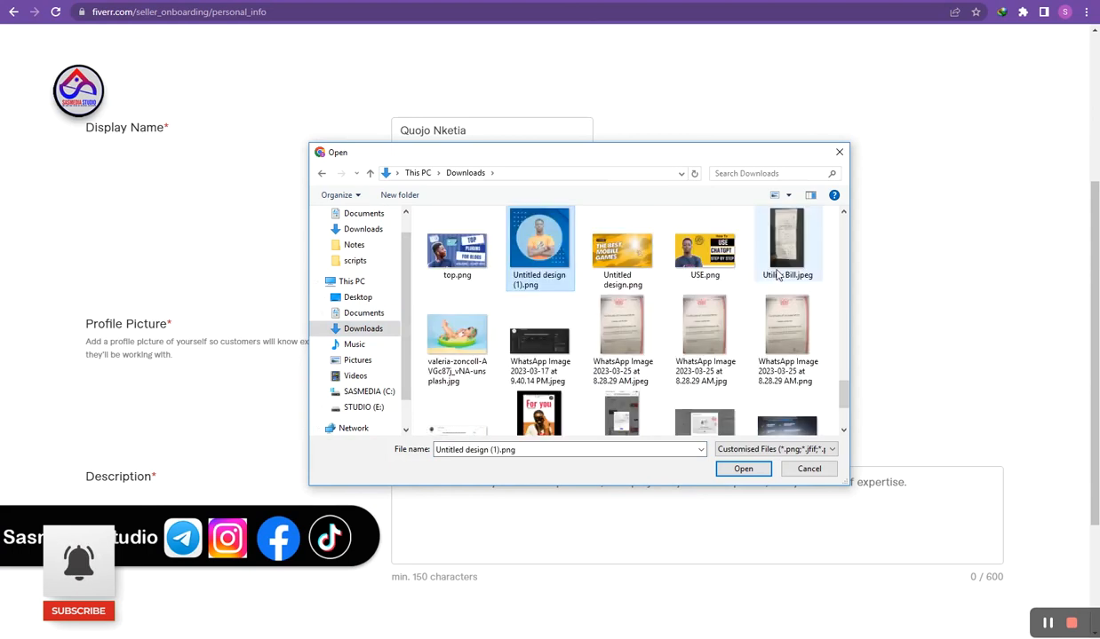
left_click(742, 469)
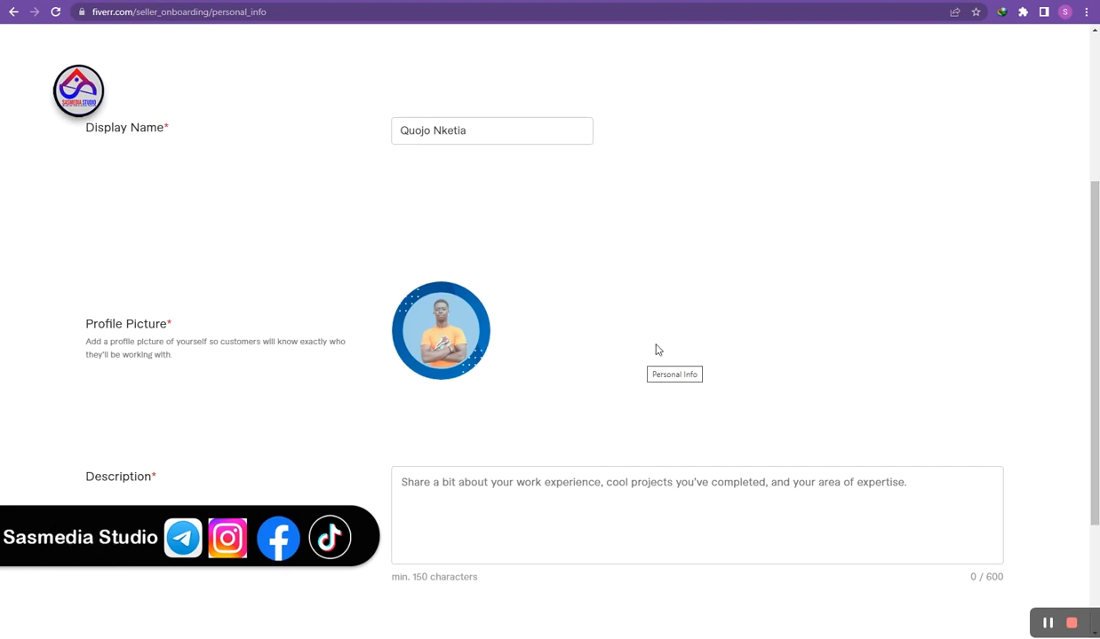
scroll(734, 364, "down", 2)
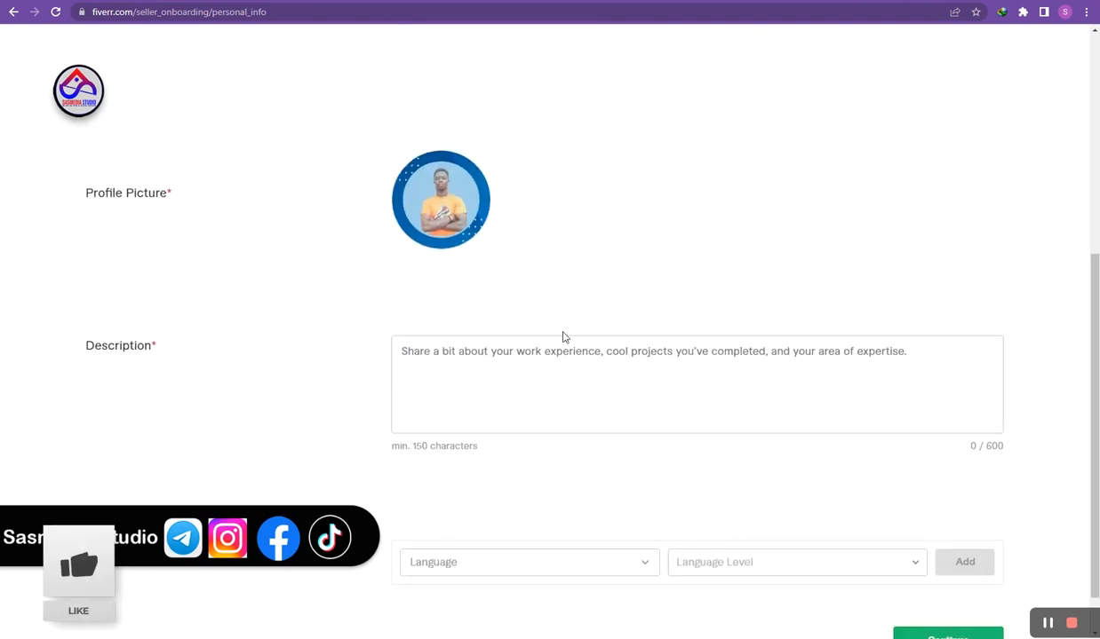
scroll(559, 338, "down", 1)
left_click(577, 307)
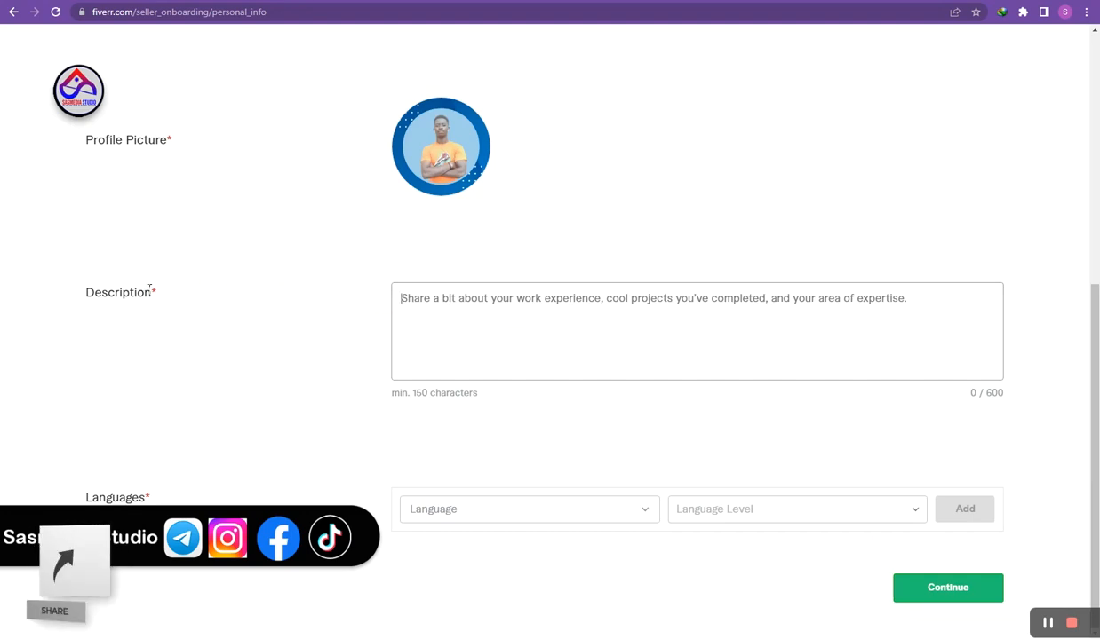
left_click_drag(152, 296, 83, 297)
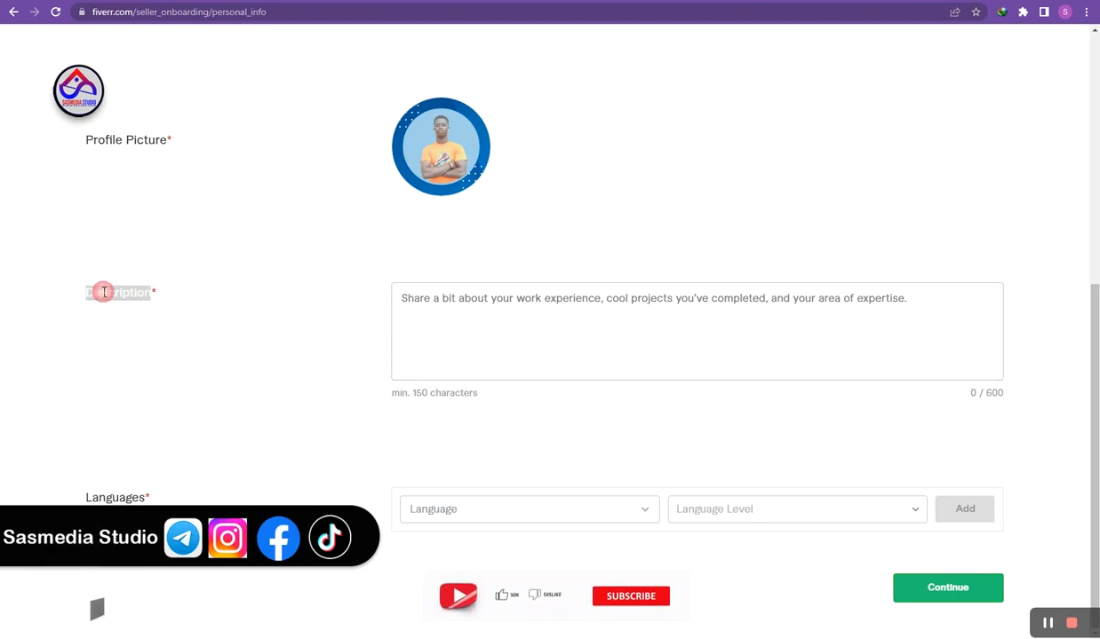
right_click(89, 292)
left_click(127, 306)
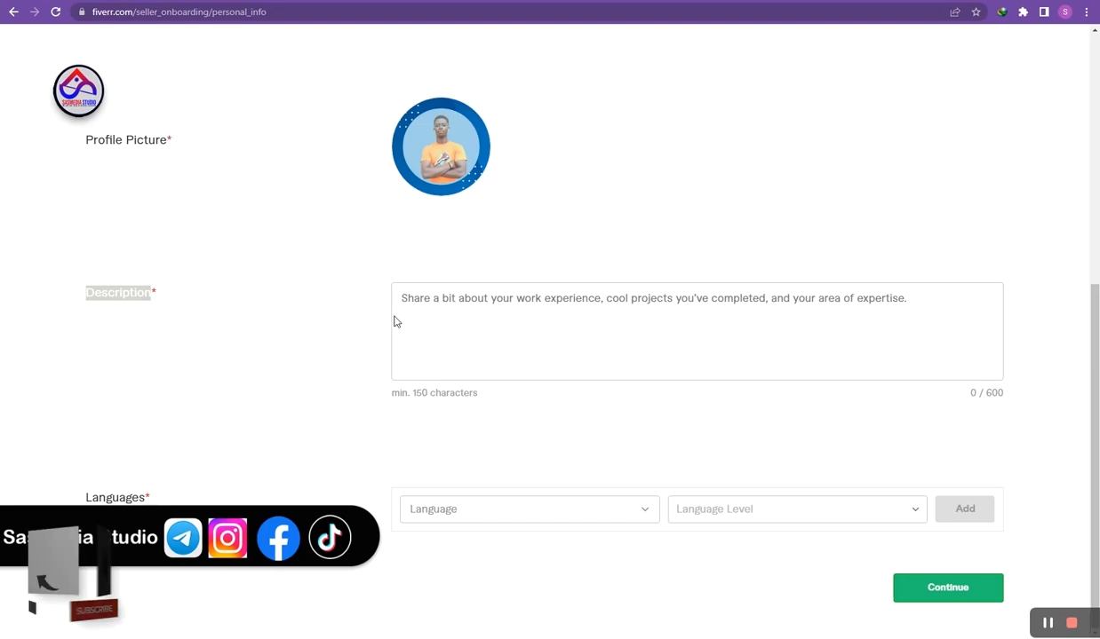
left_click(538, 331)
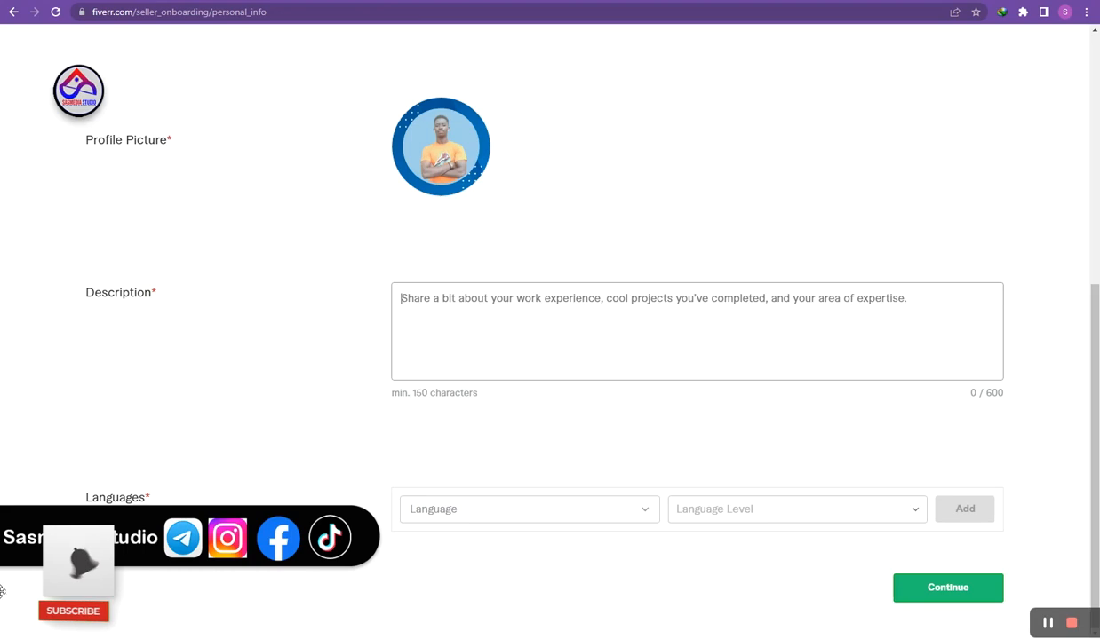
- Add English at Fluent level to the Languages list
left_click(474, 520)
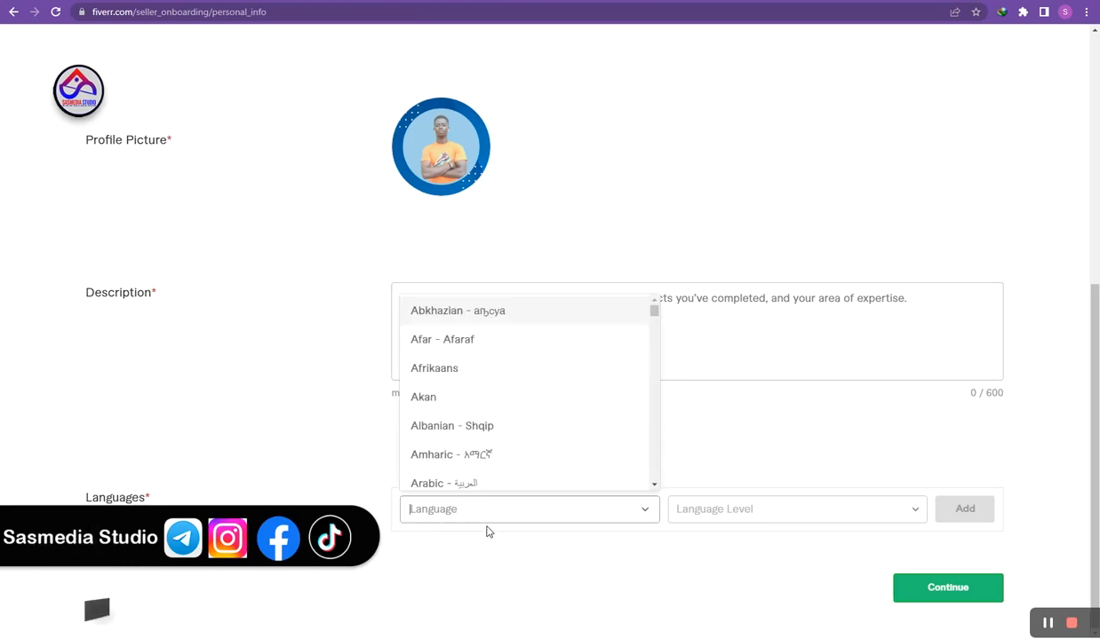
scroll(508, 416, "down", 5)
scroll(509, 417, "down", 8)
scroll(482, 417, "up", 3)
scroll(465, 404, "up", 3)
left_click(449, 423)
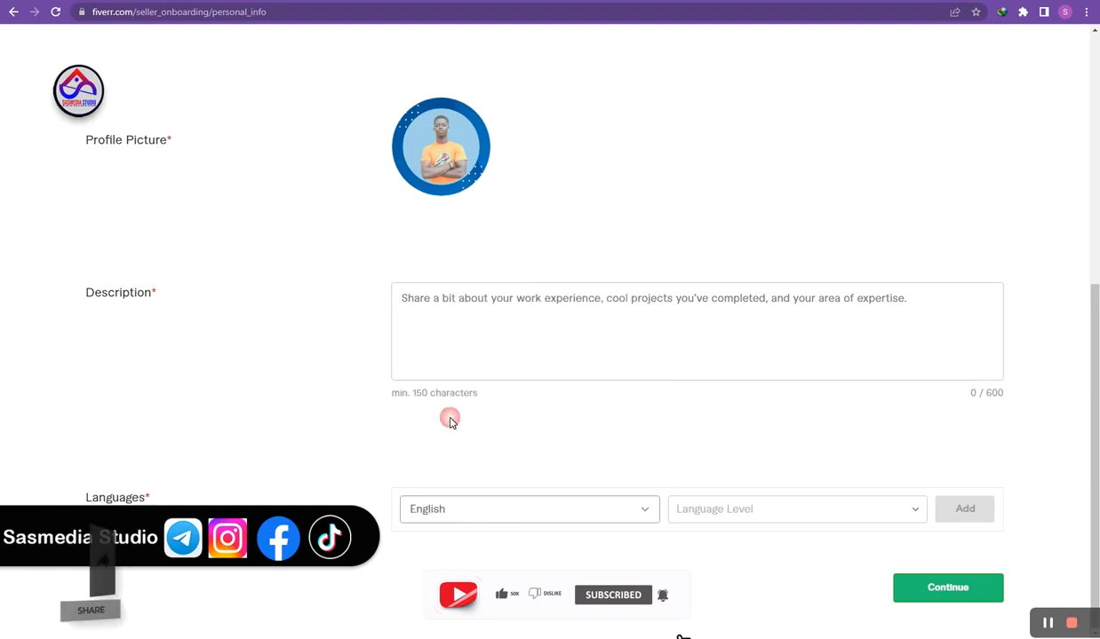
left_click(782, 514)
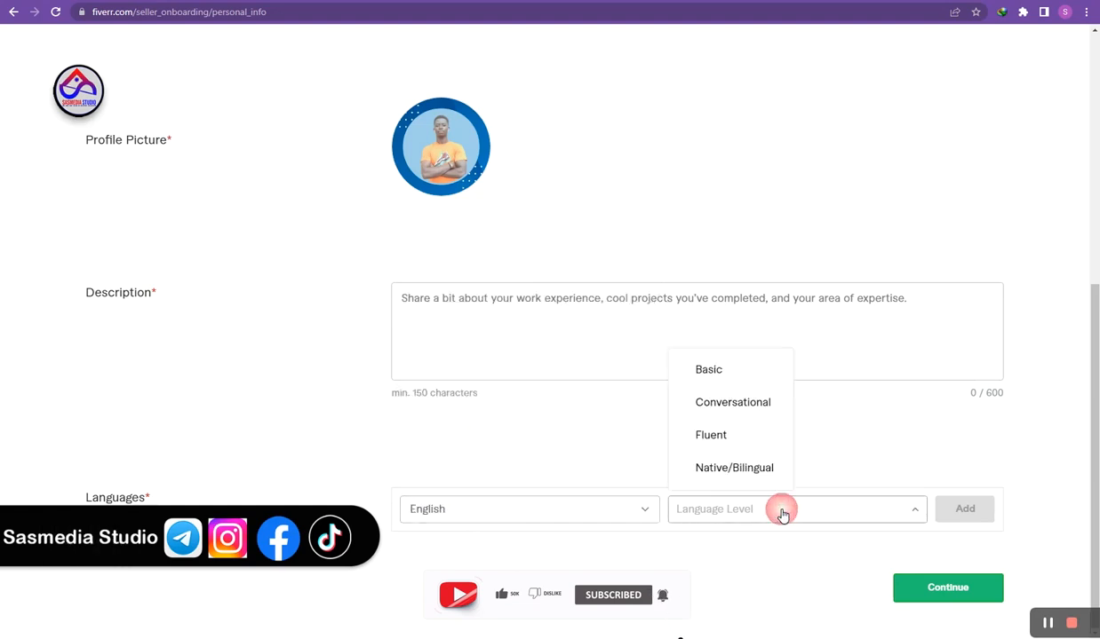
left_click(725, 437)
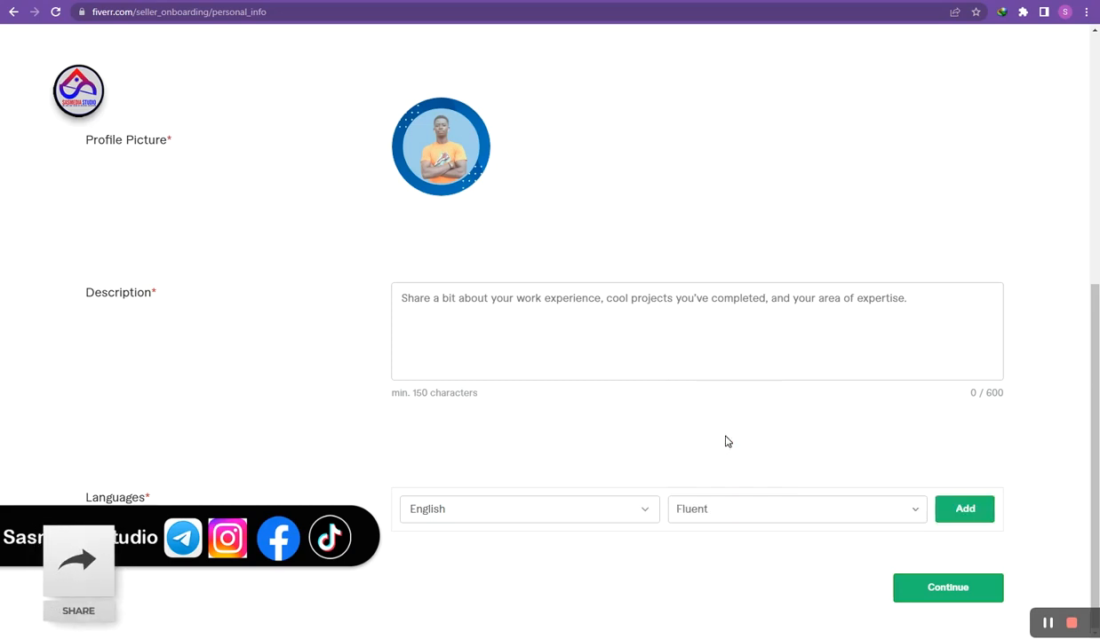
left_click(966, 518)
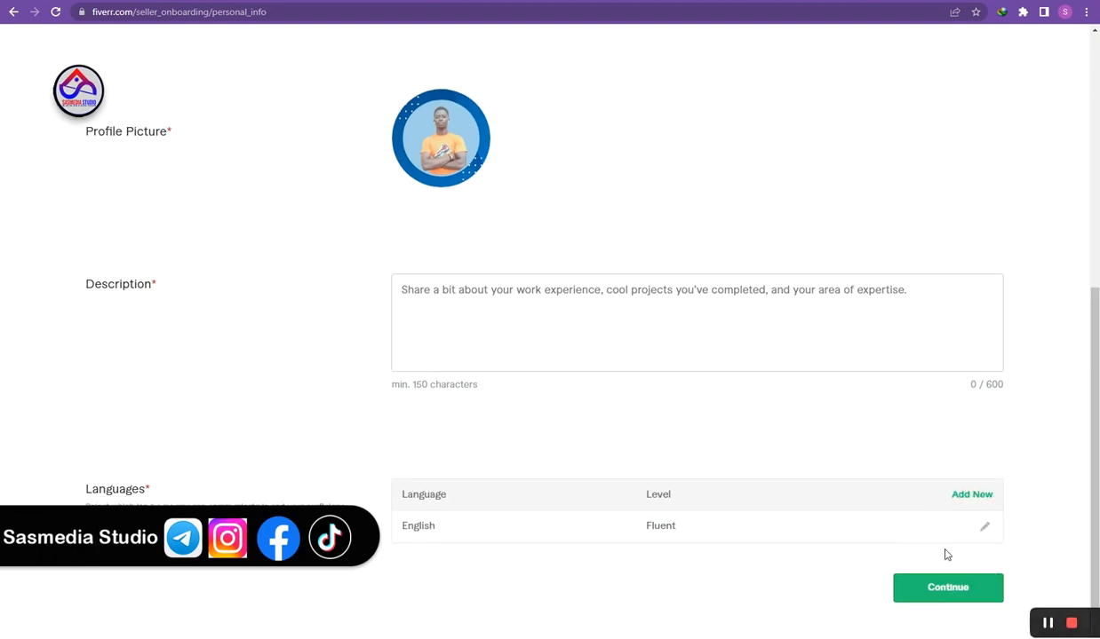
- Begin the seller description with the words 'I work'
left_click(972, 494)
scroll(1001, 491, "down", 1)
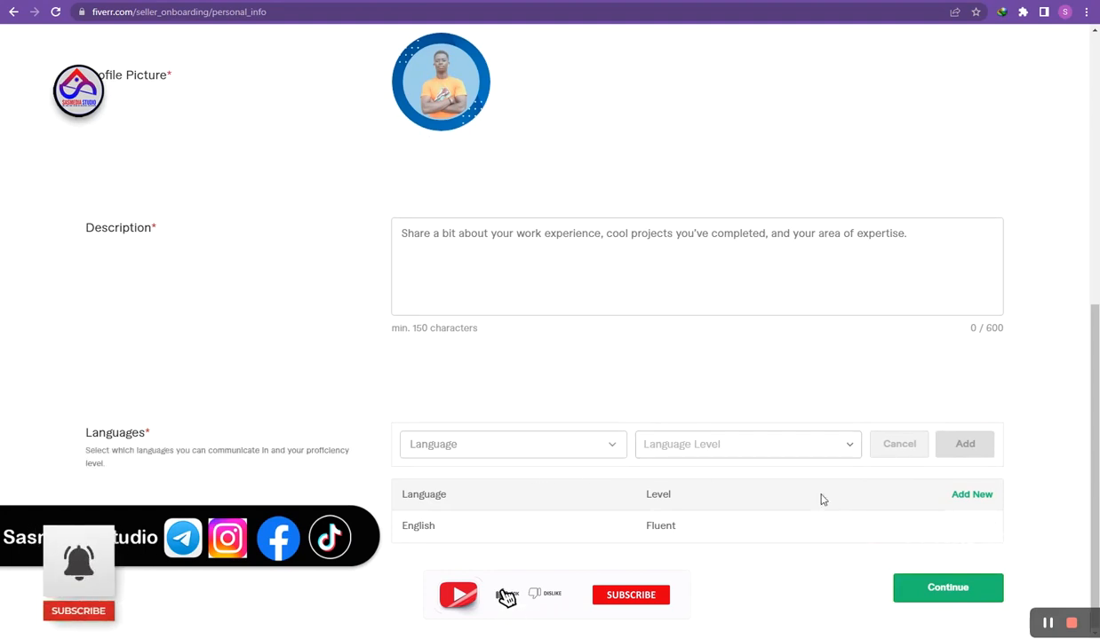
scroll(782, 418, "up", 4)
scroll(782, 418, "down", 4)
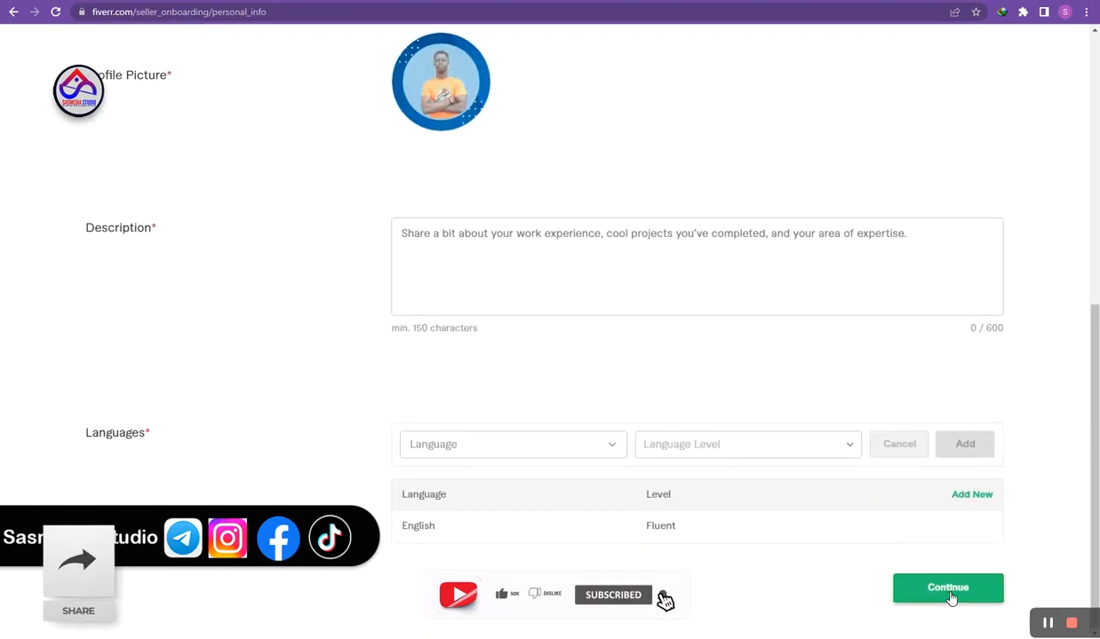
left_click(175, 252)
left_click(528, 297)
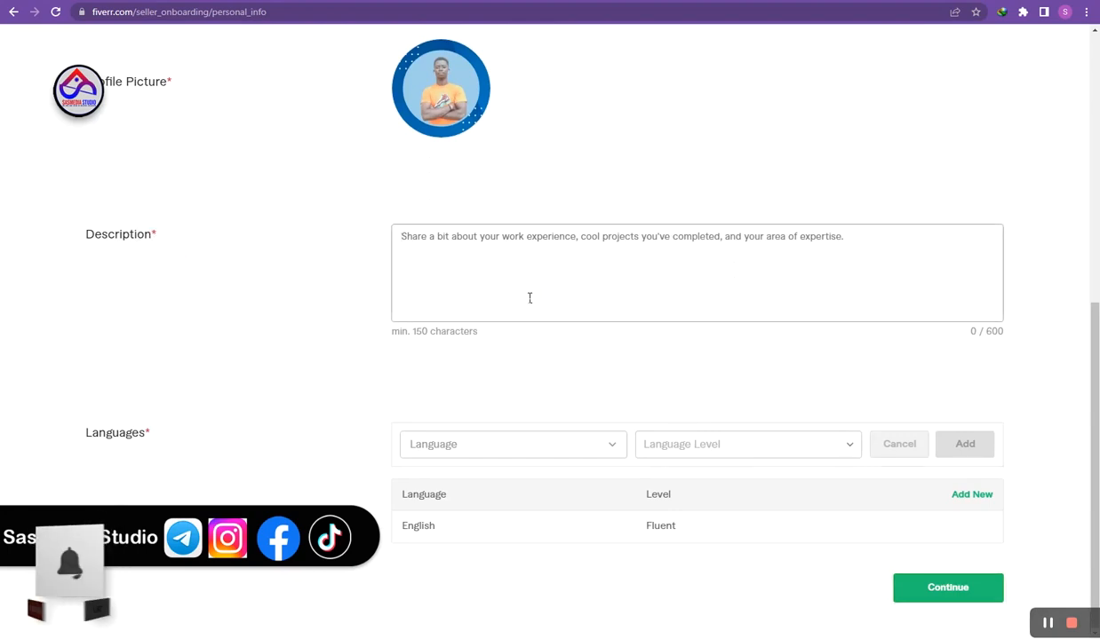
type("I work")
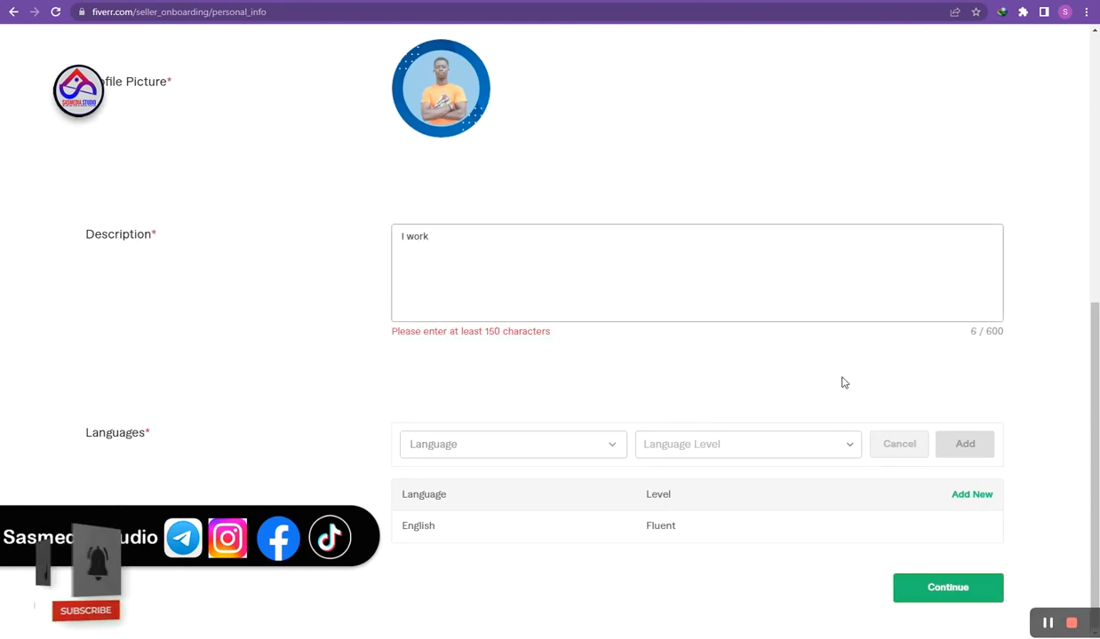
- Try to continue, then copy the Description label text
left_click(915, 589)
left_click(477, 301)
left_click(367, 231)
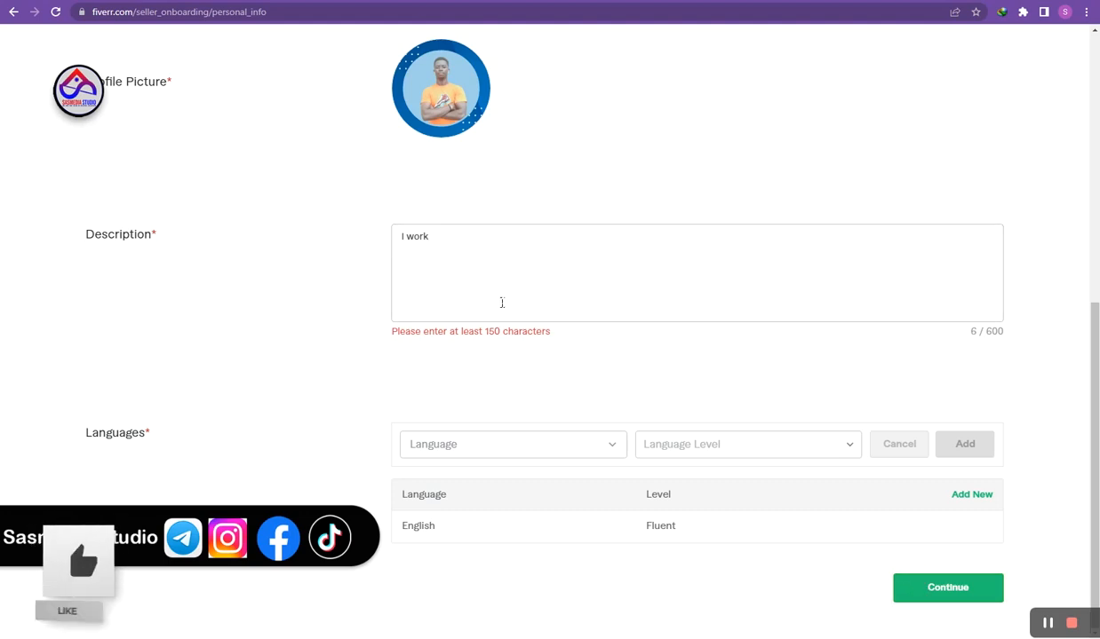
right_click(152, 238)
left_click(245, 336)
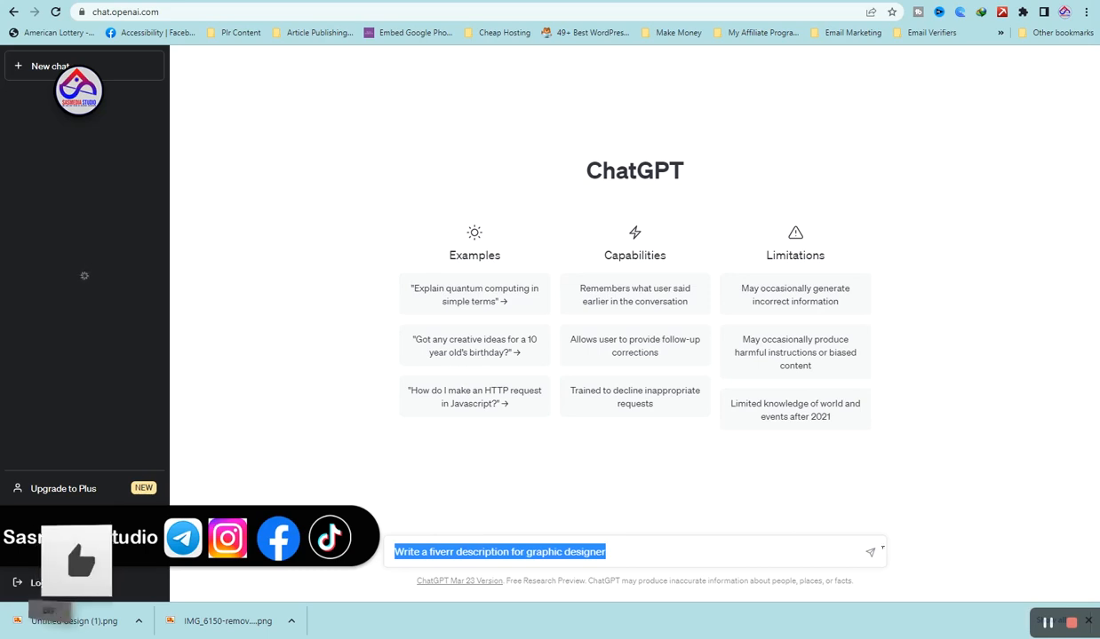
- Send the Fiverr graphic designer description prompt, then regenerate the reply
left_click(877, 555)
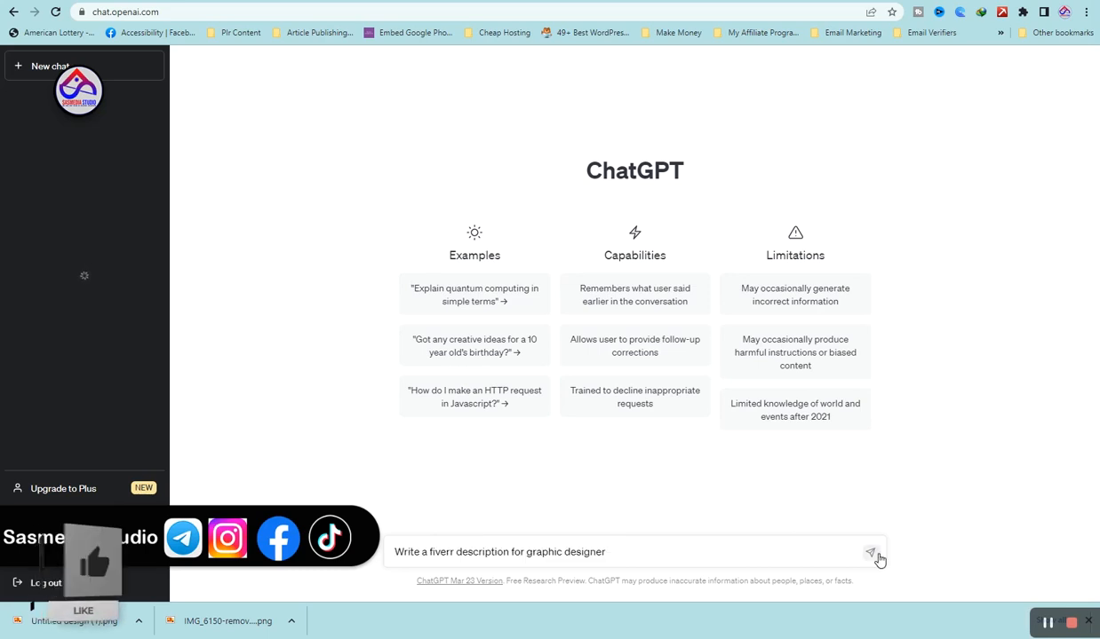
left_click(872, 553)
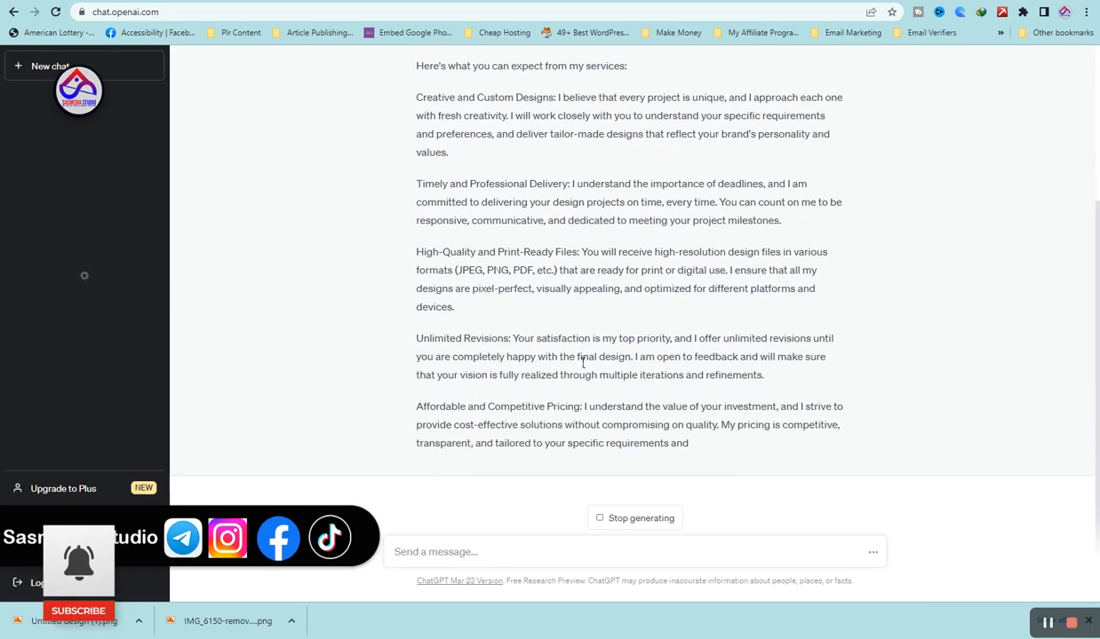
left_click(628, 520)
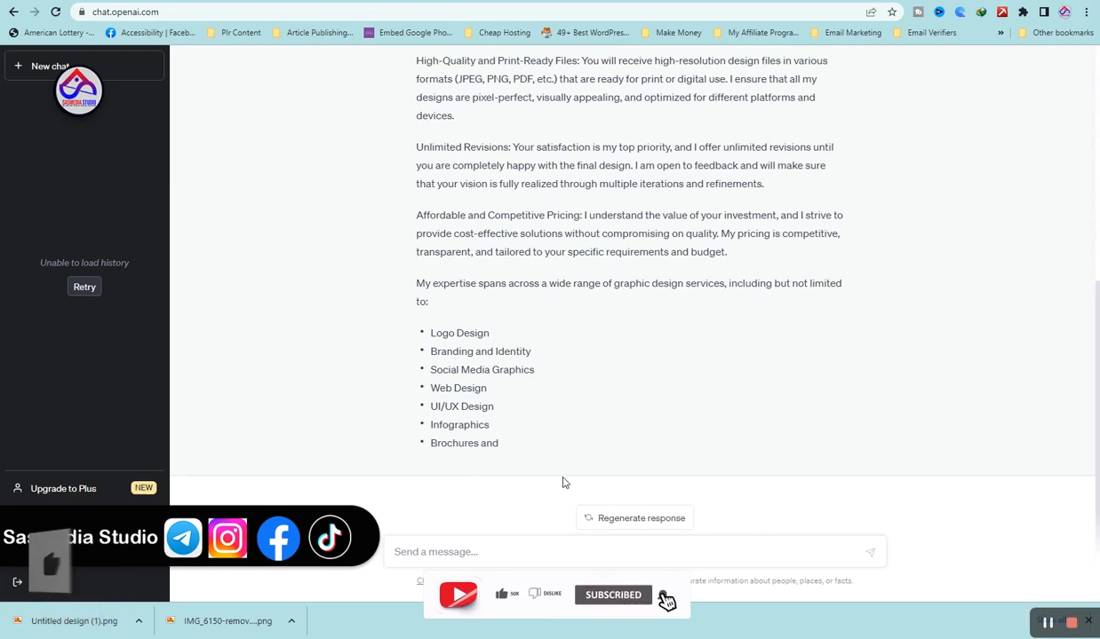
left_click(630, 520)
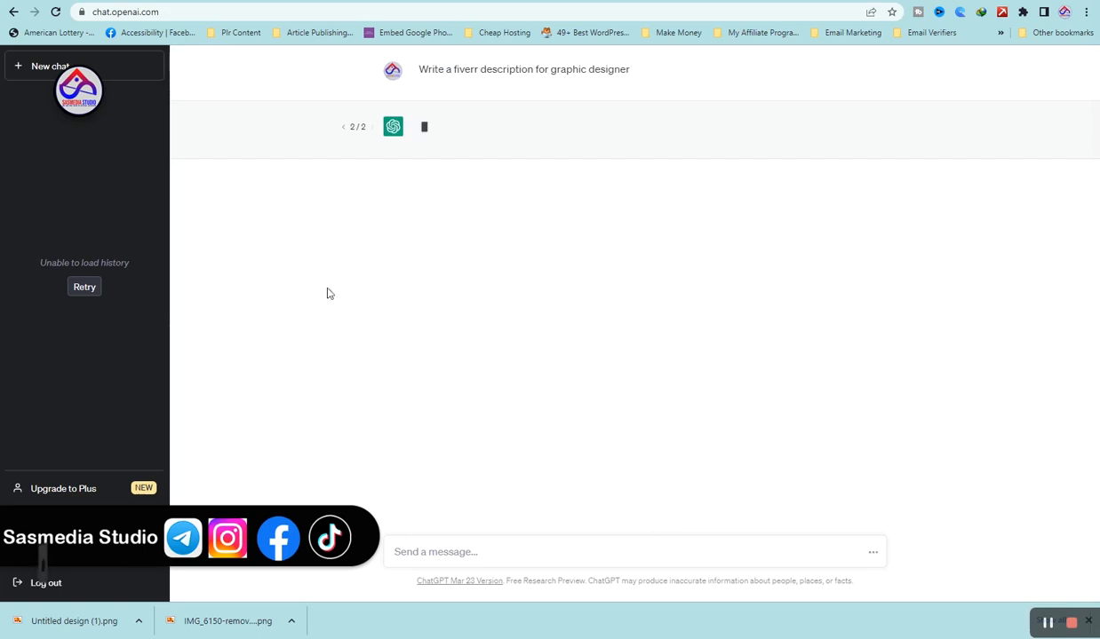
- Select the full body of the regenerated description
left_click(77, 292)
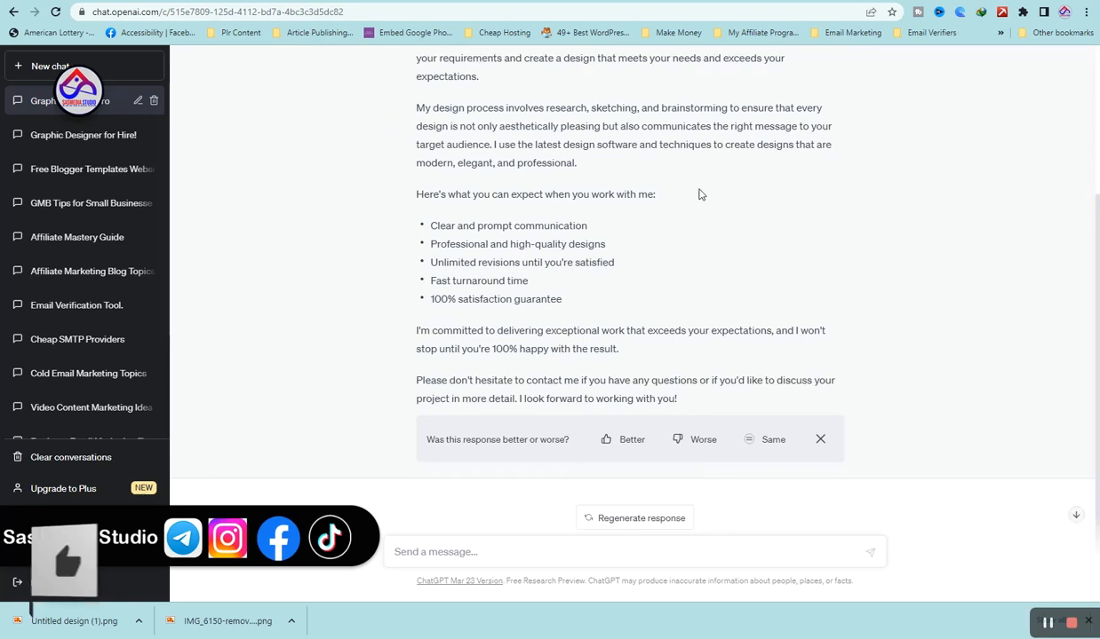
scroll(699, 194, "up", 2)
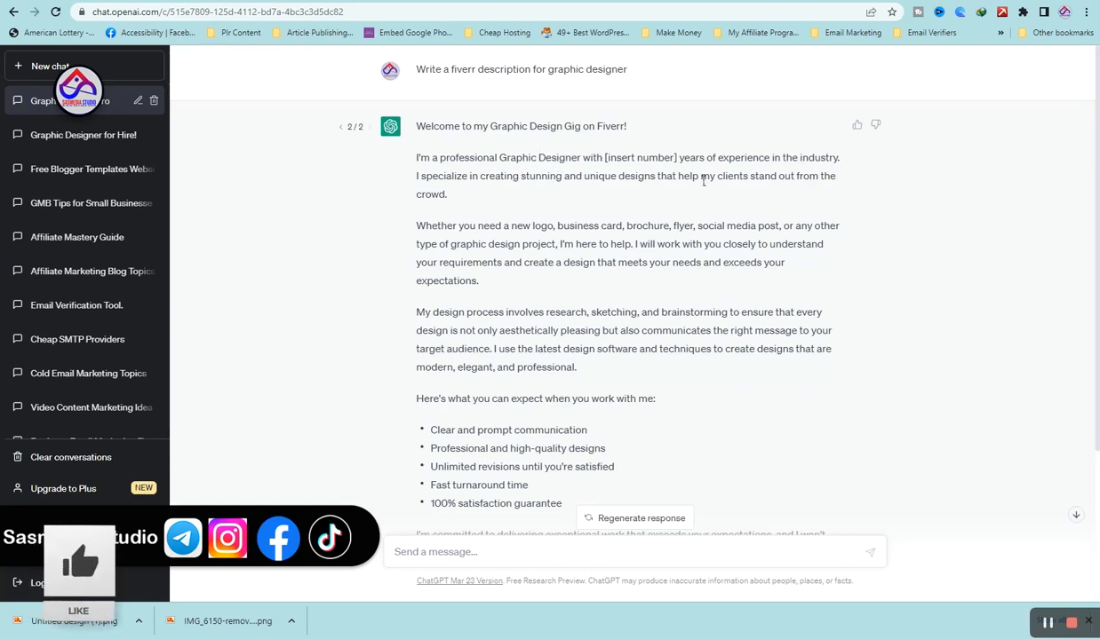
scroll(753, 393, "down", 3)
left_click_drag(706, 425, 411, 169)
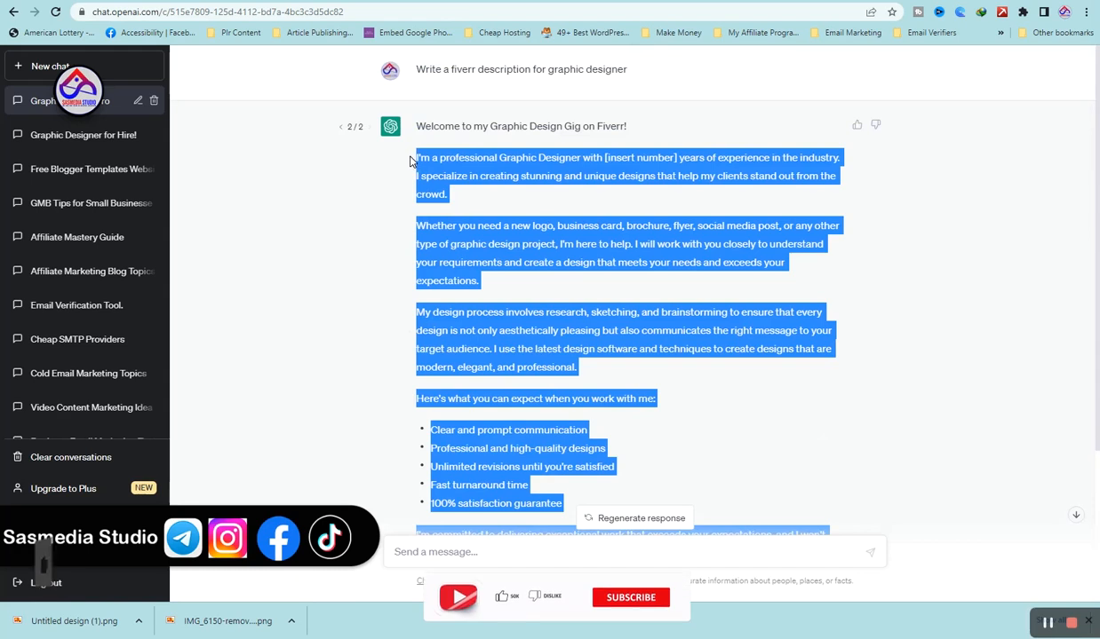
scroll(411, 160, "down", 3)
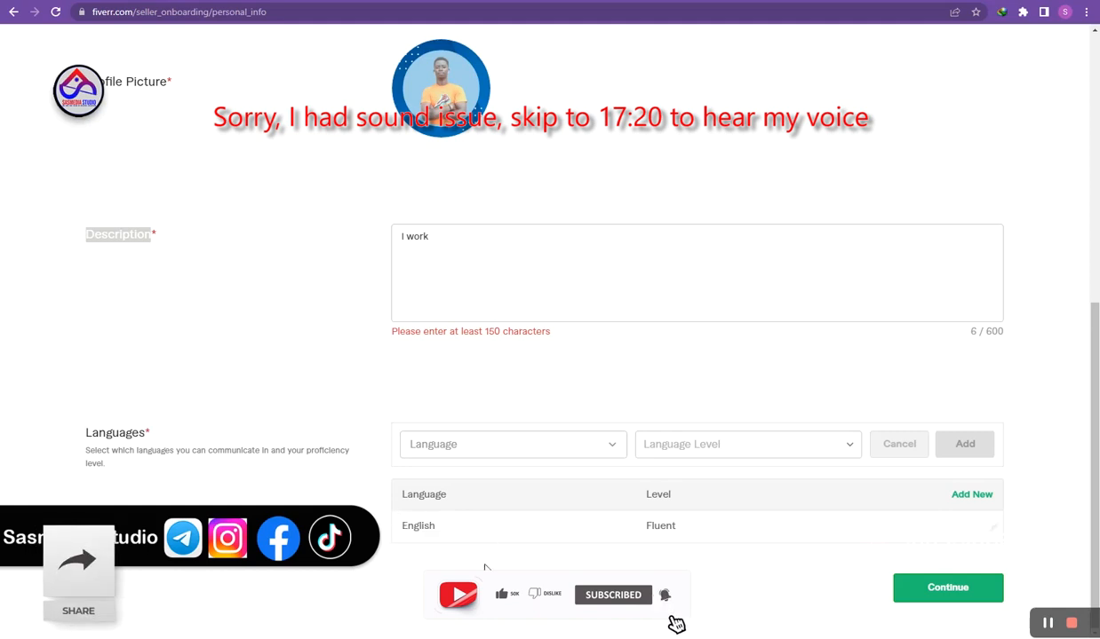
- Replace 'I work' with the pasted description, drop the cut-off last line, and continue
left_click(476, 286)
key("ctrl+a")
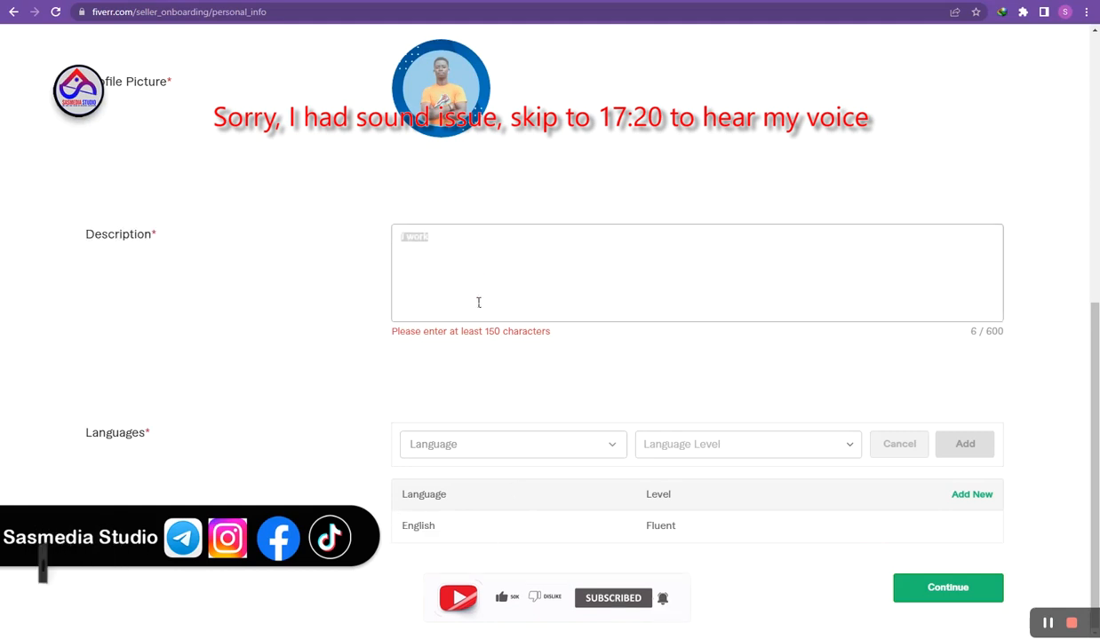
type("I'm a professional Graphic Designer with [insert number] years of experience in the industry. I specialize in creating stunning and unique designs that help my clients stand out from the crowd.  Whether you need a new logo, business card, brochure, flyer, social media post, or any other type of graphic design project, I'm here to help. I will work with you closely to understand your requirements and create a design that meets your needs and exceeds your expectations.  My design process involves research, sketching, and brainstorming to ensure that every design is not only aesthetically pleasin")
left_click_drag(924, 308, 418, 311)
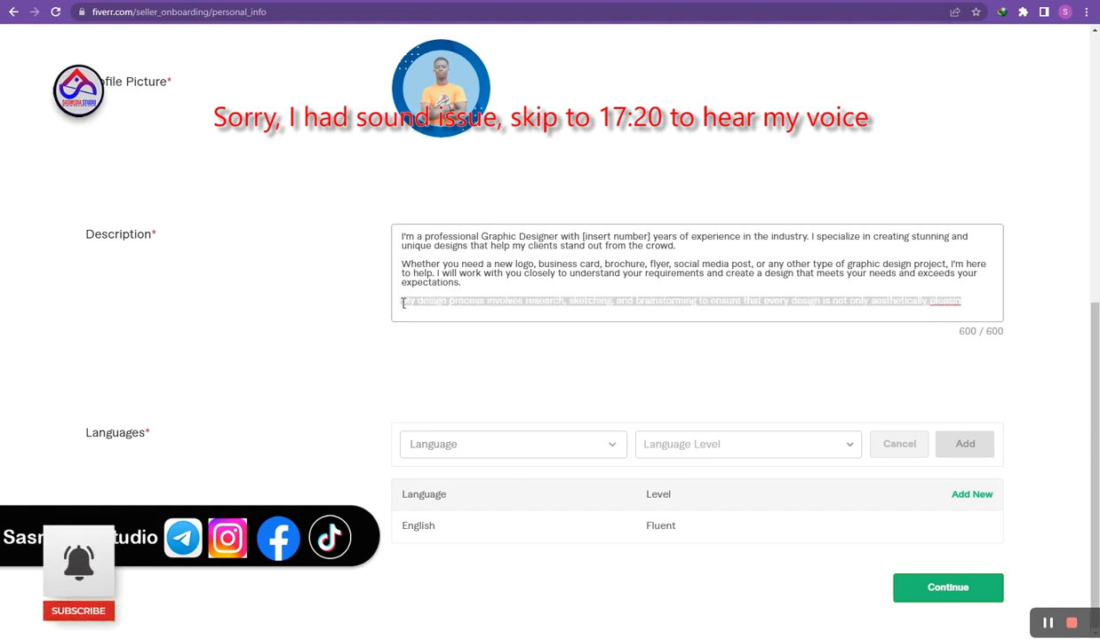
key("BackSpace")
key("BackSpace")
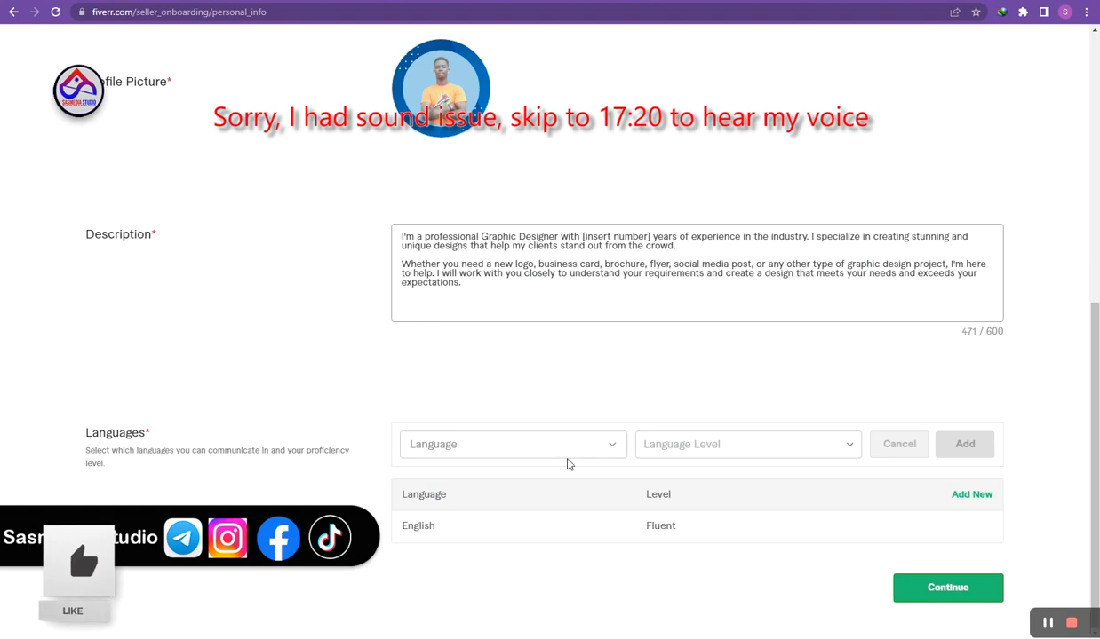
left_click(932, 579)
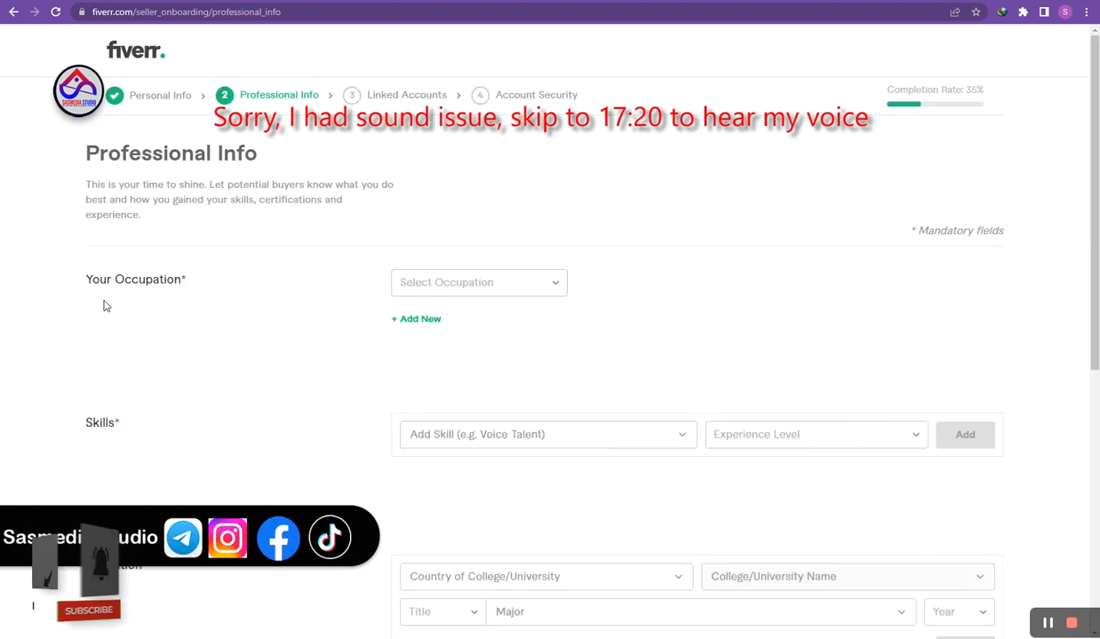
- Choose Graphics & Design; tick Logo, Brochure, Business Cards & Stationery, Graphics for Streamers
left_click(474, 283)
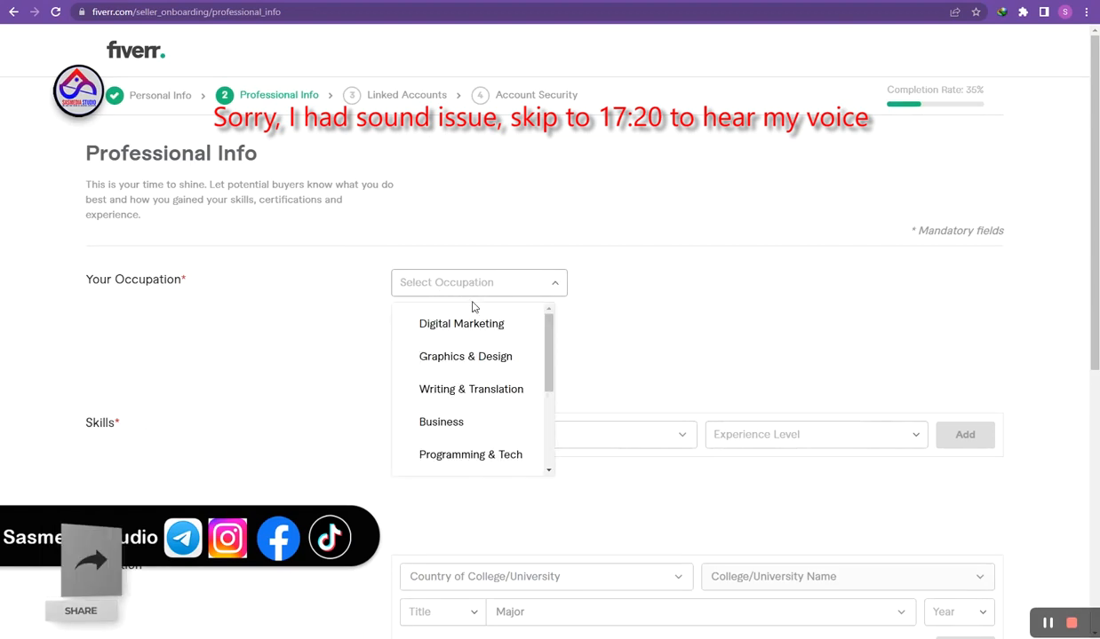
left_click(480, 357)
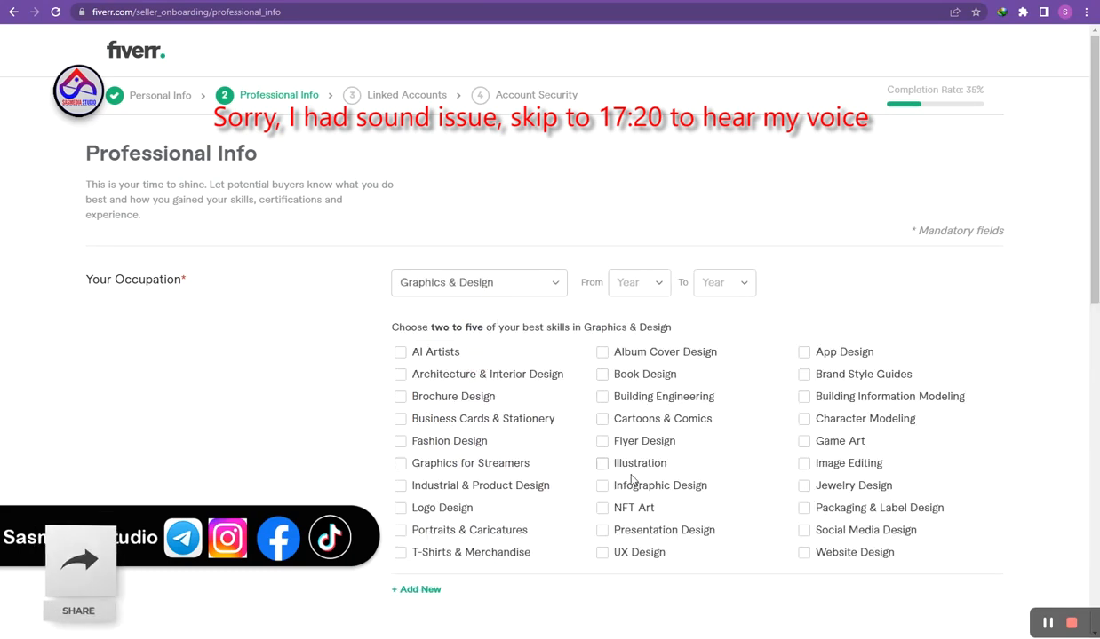
left_click(443, 509)
left_click(403, 398)
left_click(416, 419)
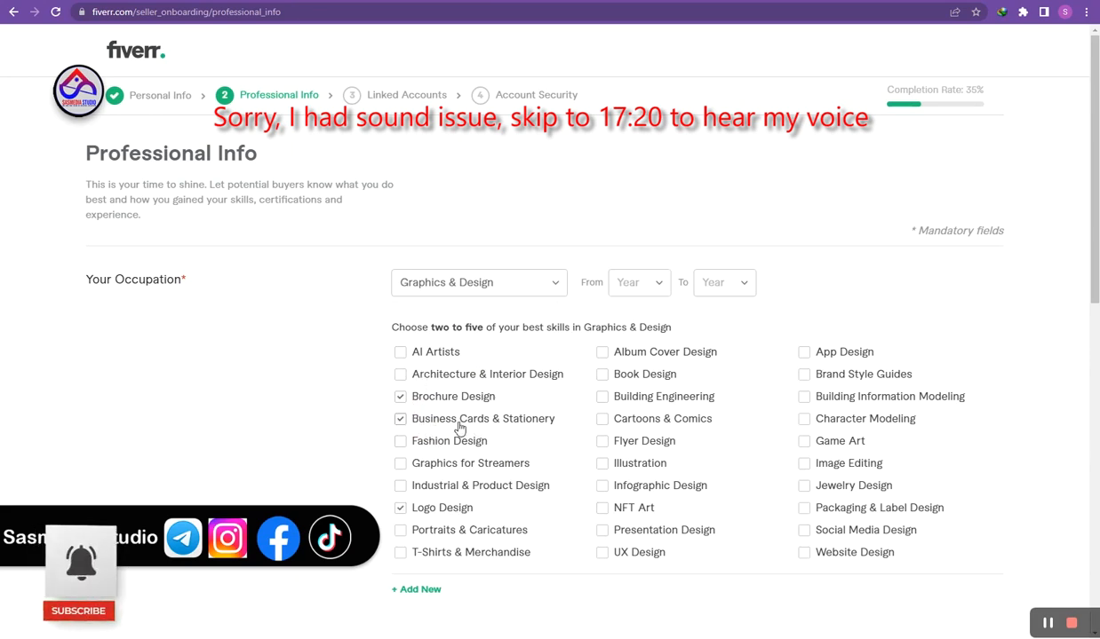
left_click(496, 468)
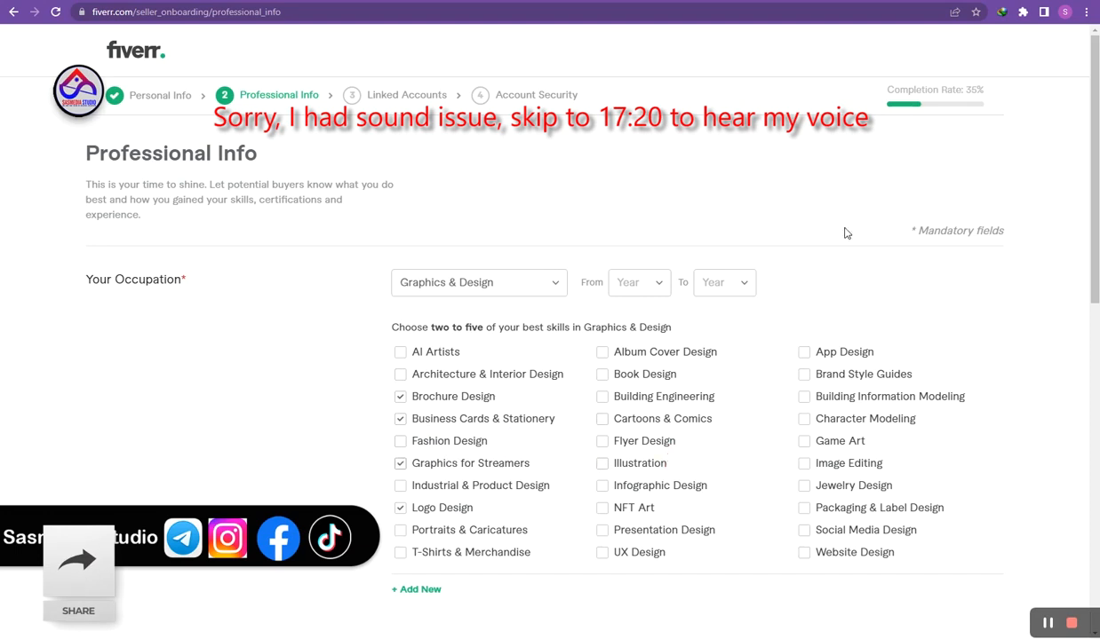
scroll(649, 409, "down", 2)
scroll(656, 356, "down", 3)
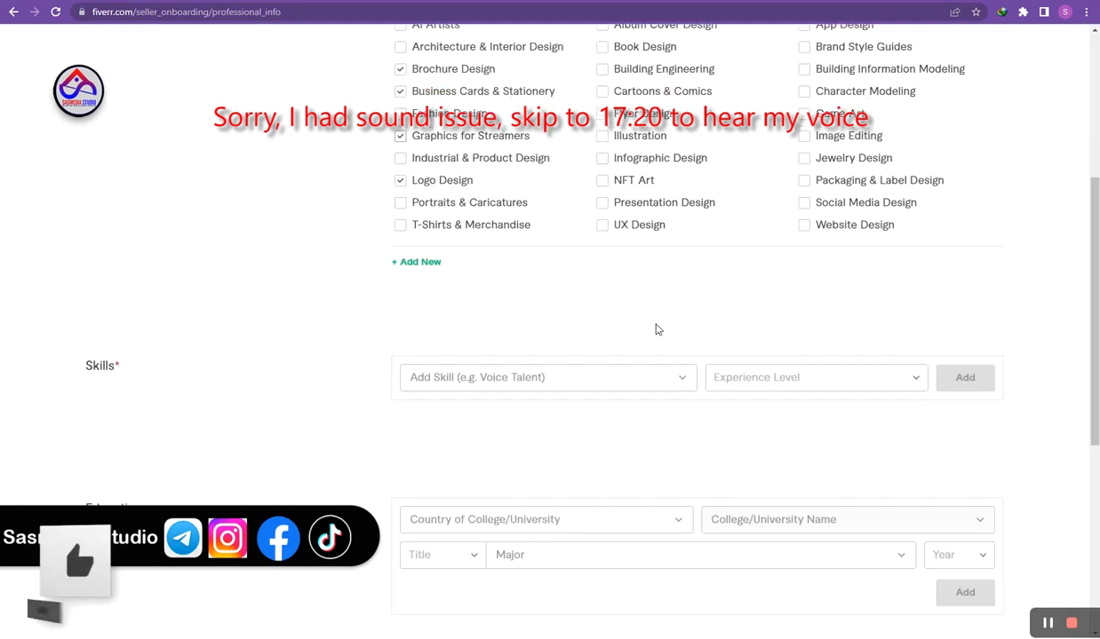
- Search 'team', pick Teamwork, set Expert experience, and add it to Skills
left_click(682, 251)
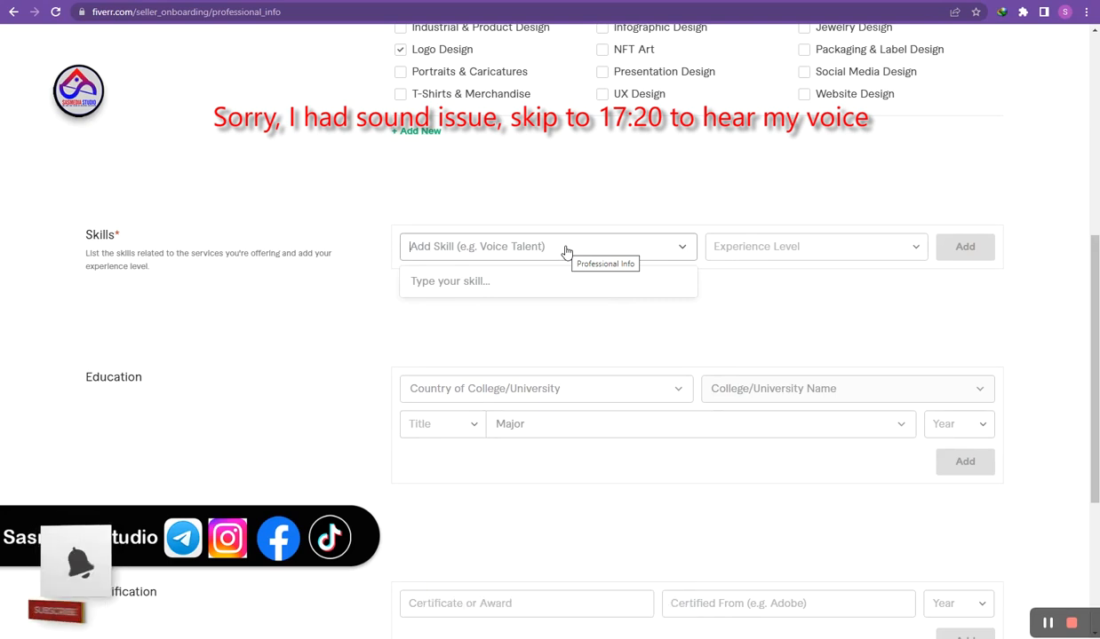
type("tea")
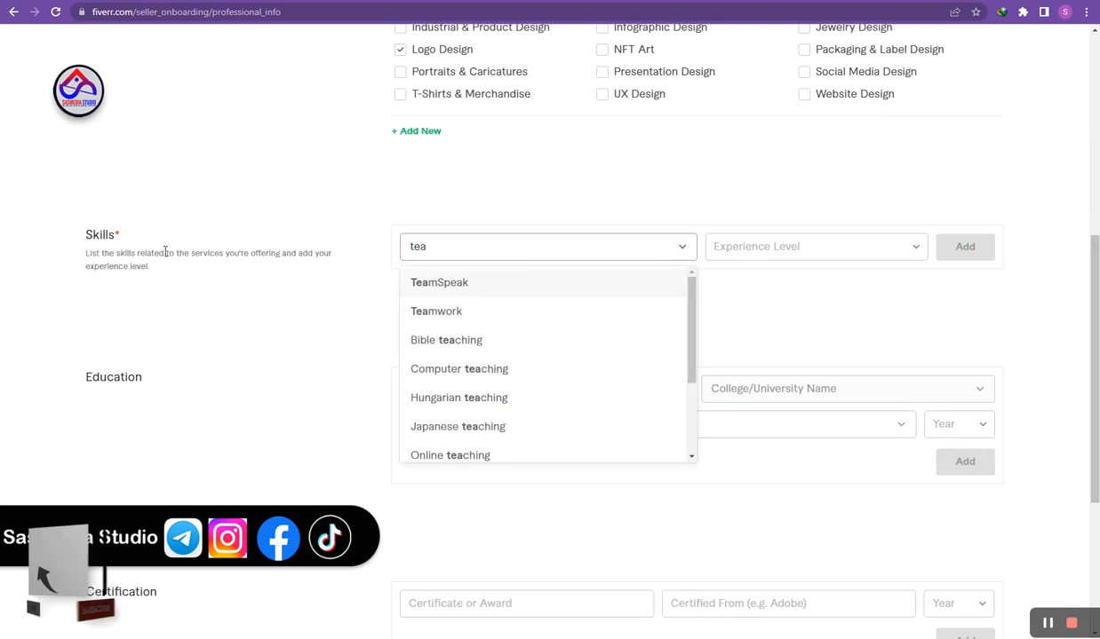
left_click(222, 233)
left_click(435, 255)
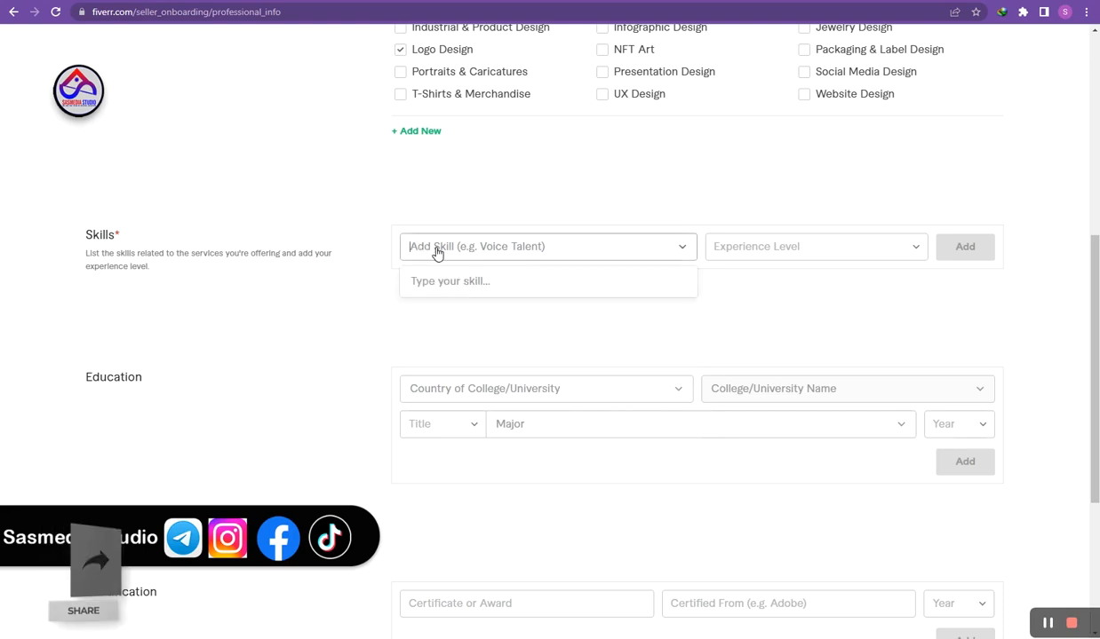
type("team")
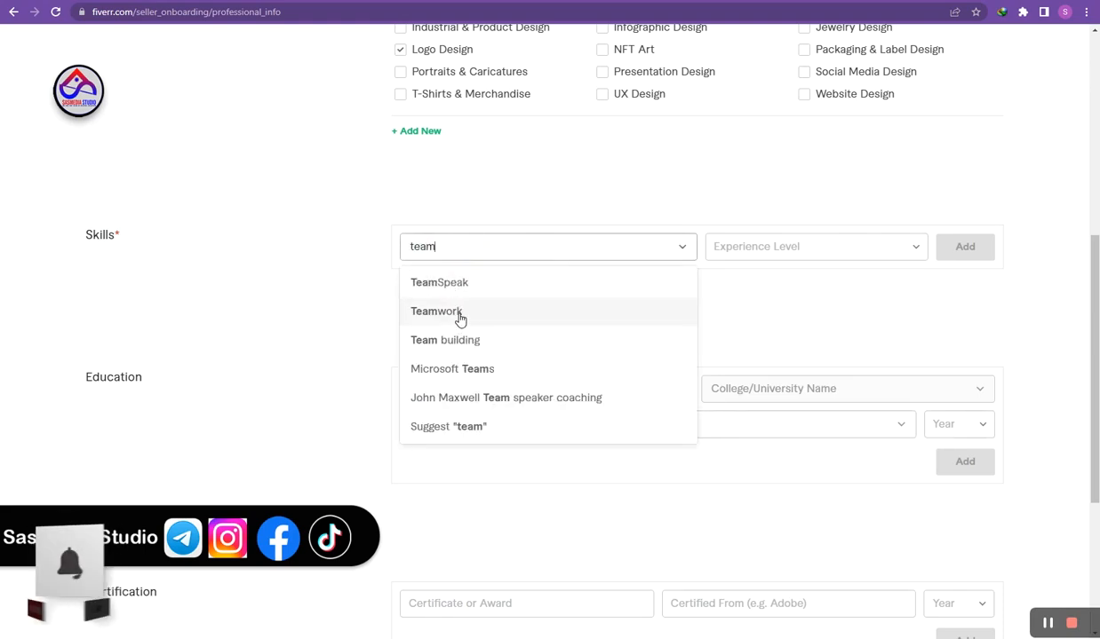
left_click(459, 315)
left_click(823, 247)
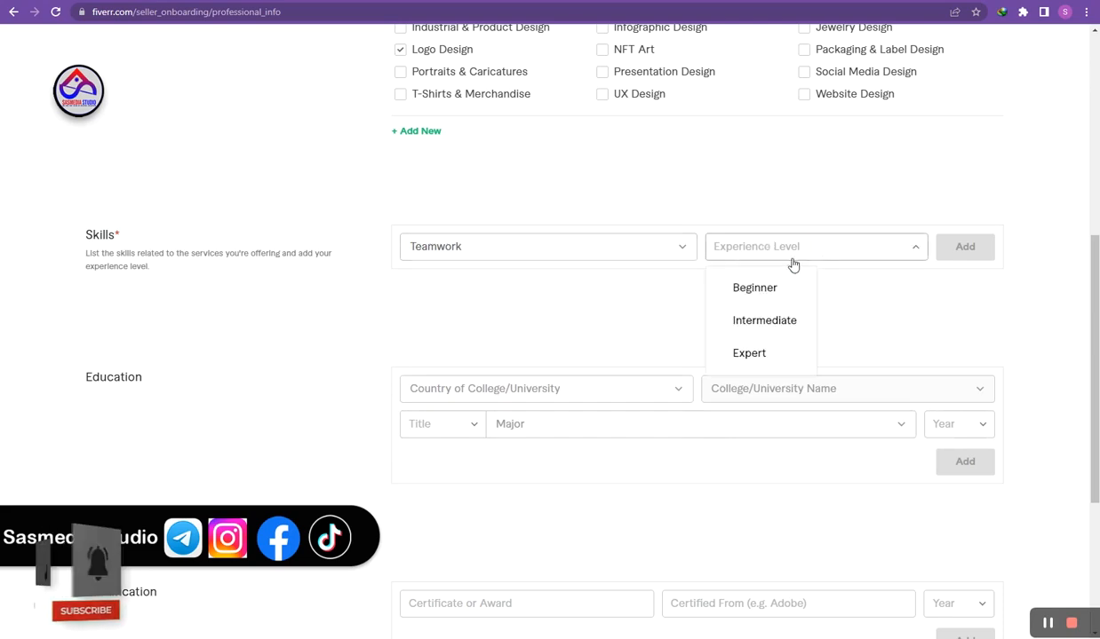
left_click(750, 354)
left_click(966, 249)
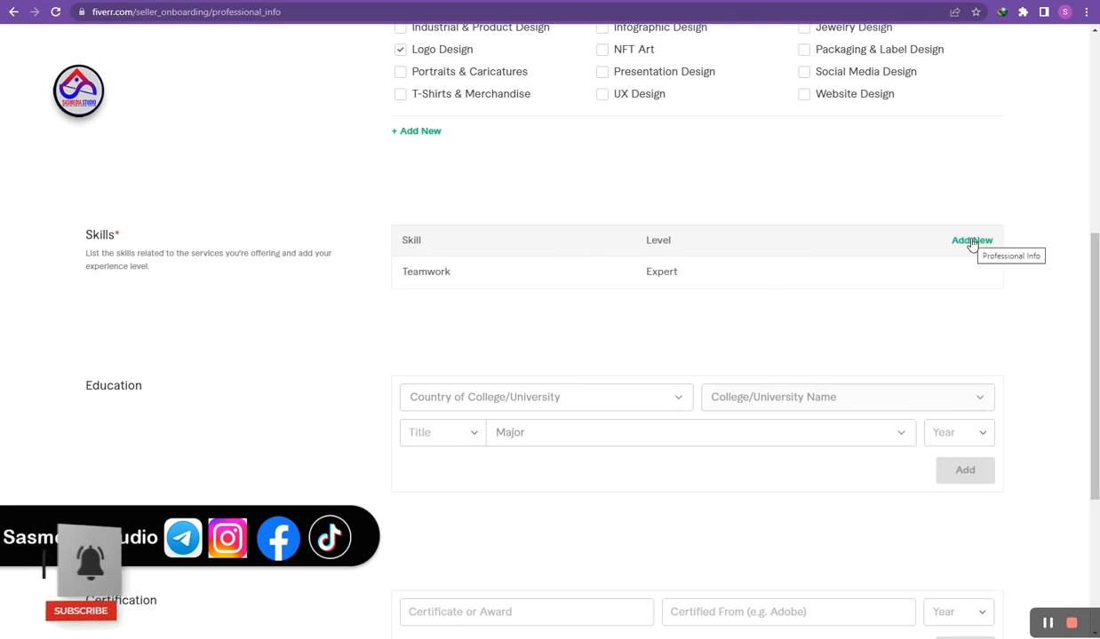
scroll(968, 262, "down", 2)
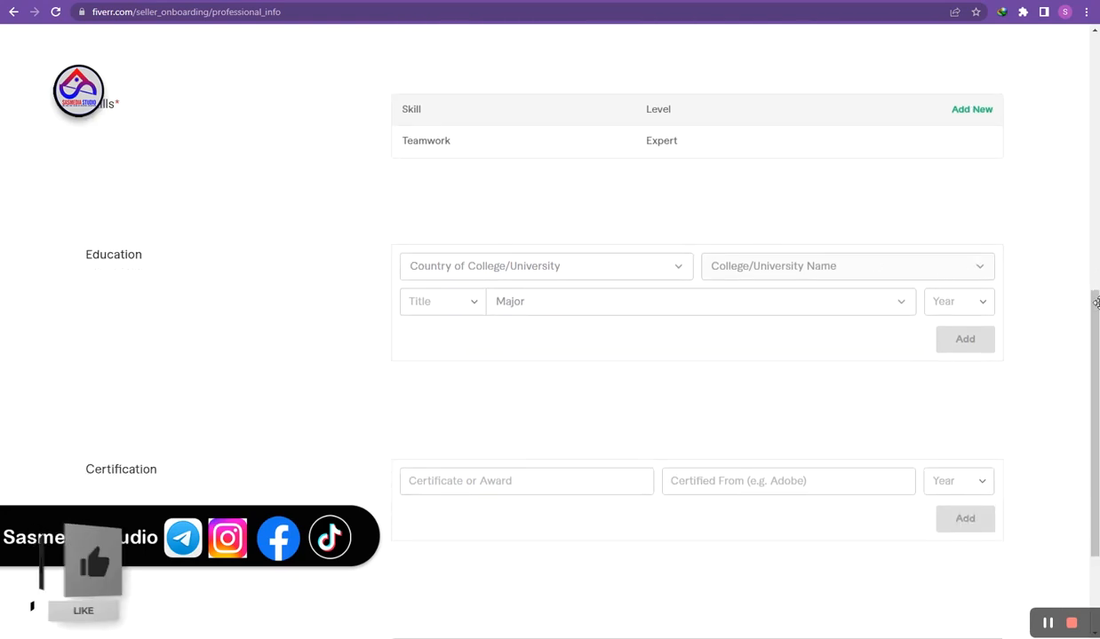
- Set the college country to Ghana and the college name to Sasmedia college
scroll(658, 304, "down", 1)
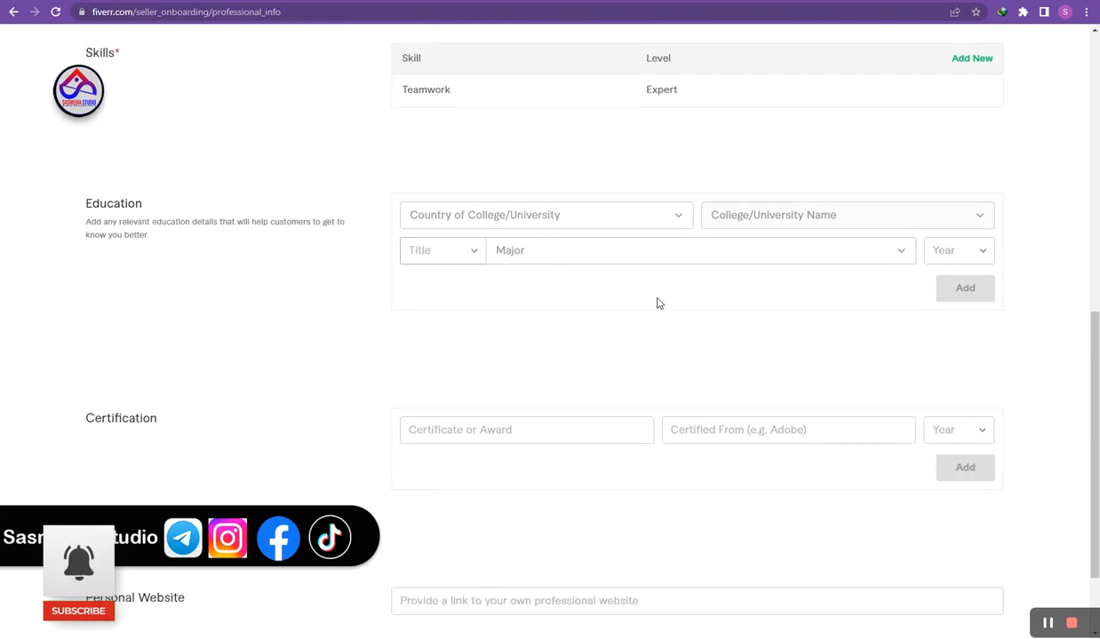
left_click(501, 209)
scroll(506, 257, "down", 5)
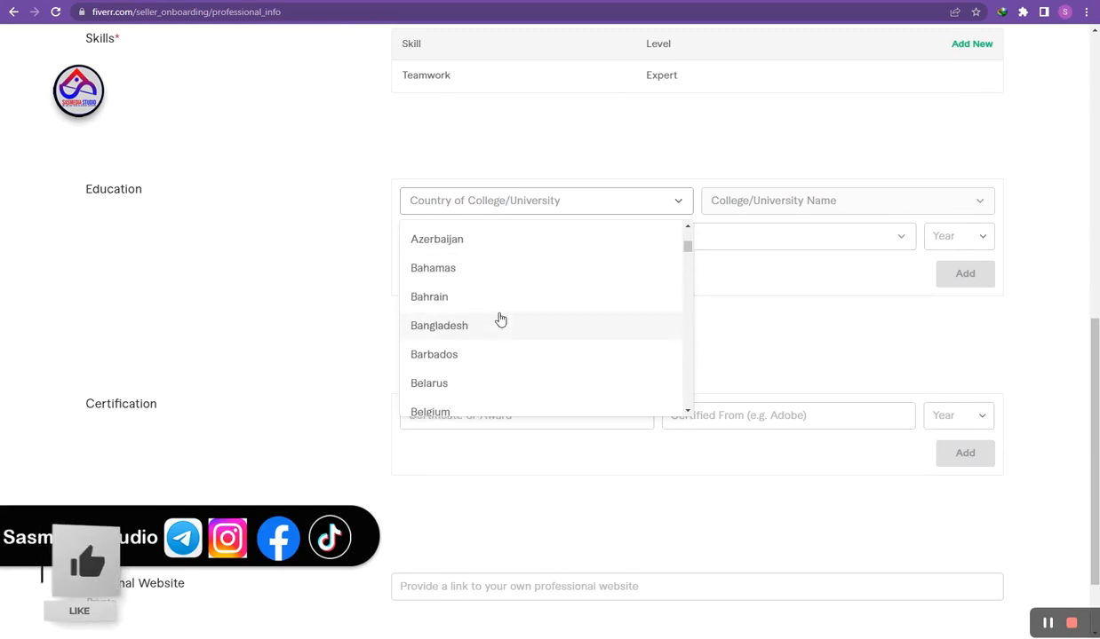
type("ghan")
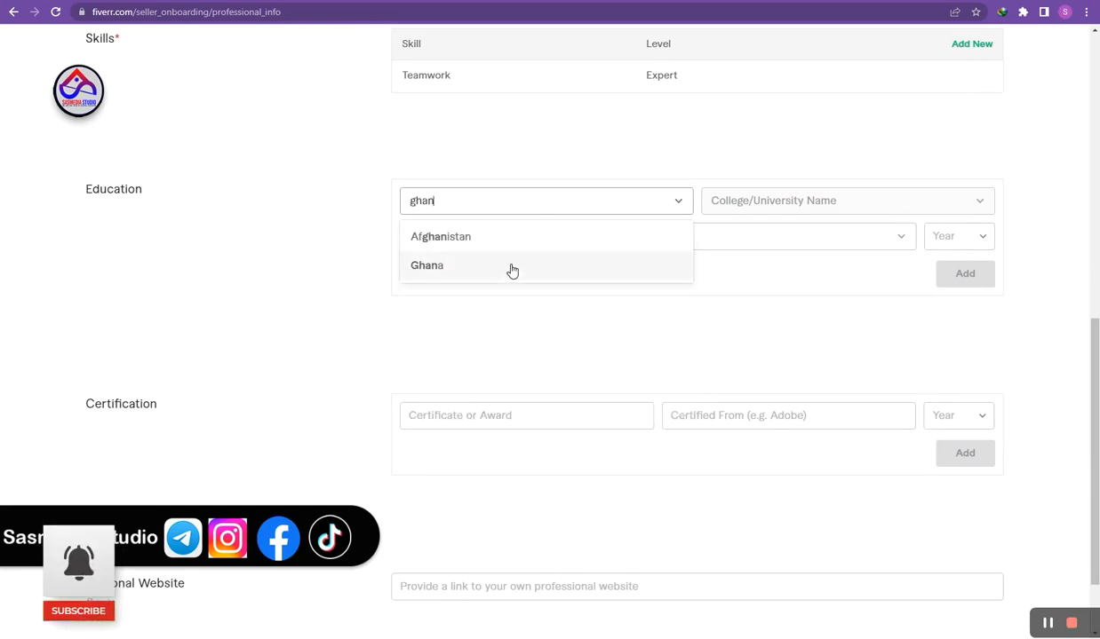
left_click(508, 267)
left_click(782, 197)
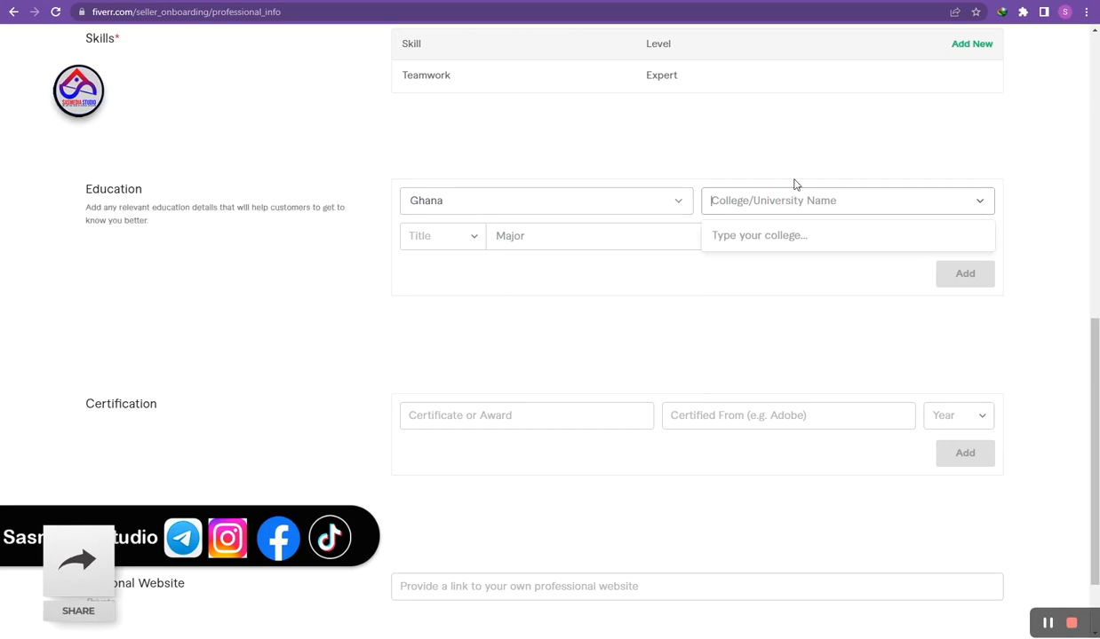
type("Sas")
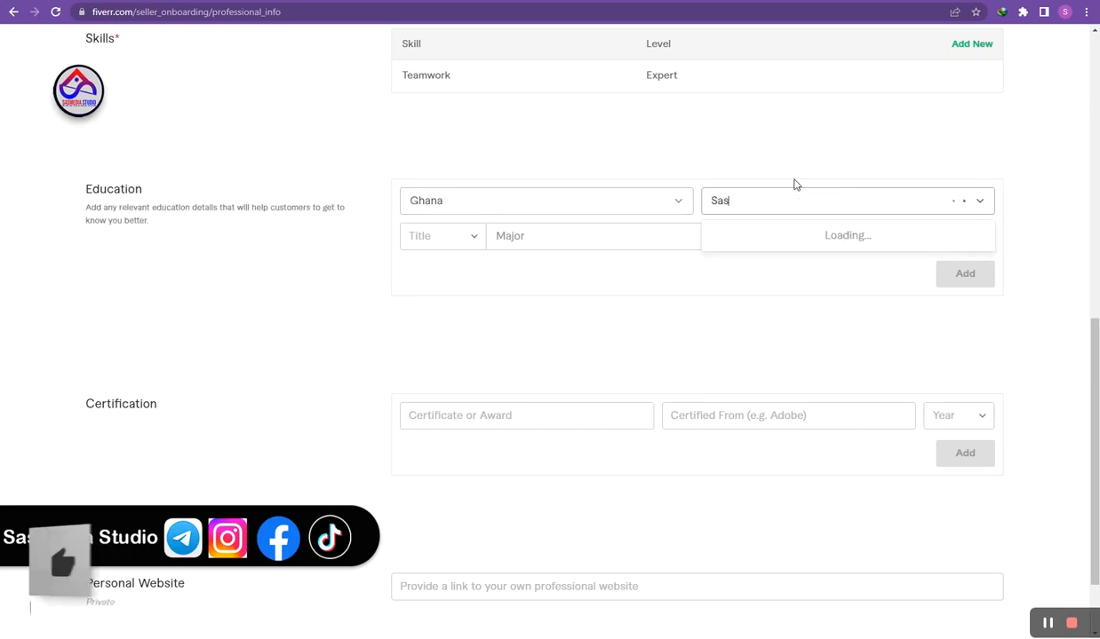
type("media college")
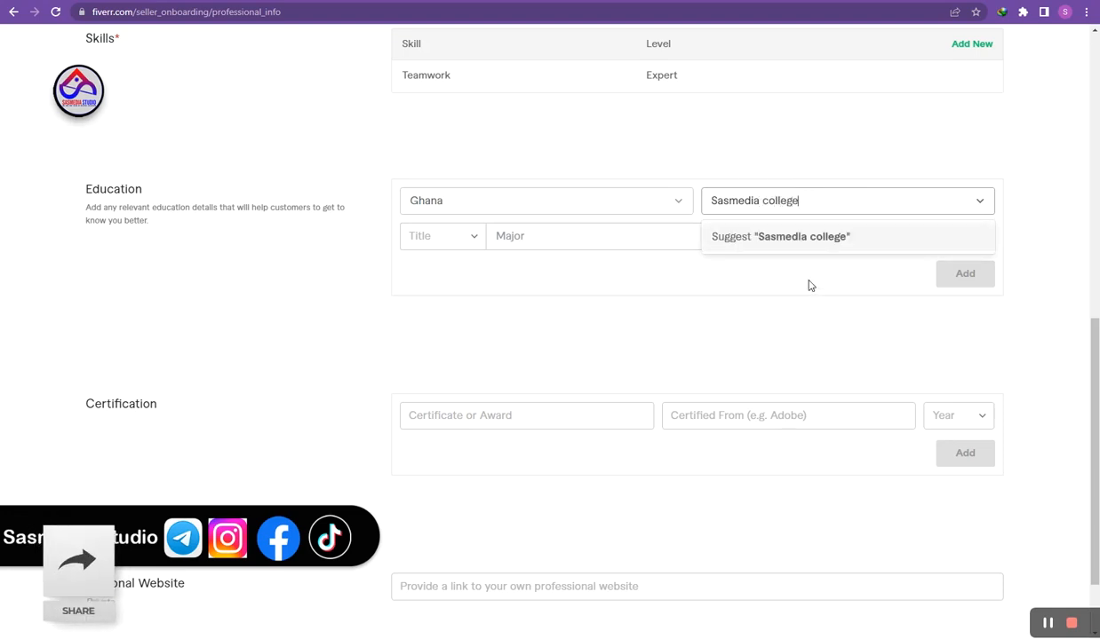
left_click(799, 241)
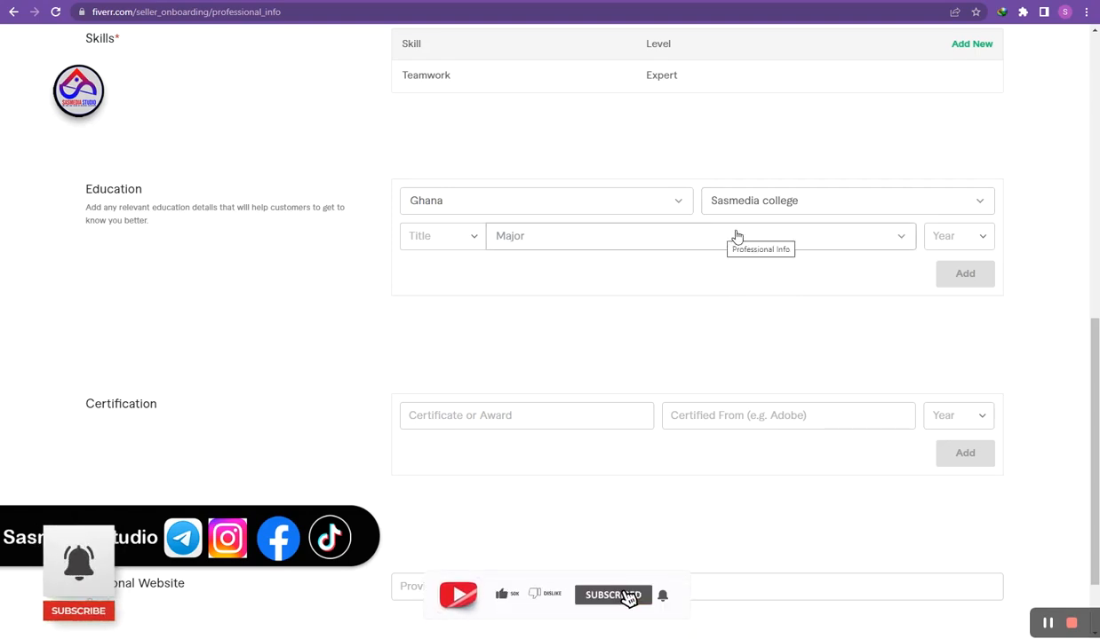
- Choose B.A., major graphicdesign, graduation year 2021, and add the education entry
left_click(560, 240)
left_click(441, 238)
scroll(456, 356, "down", 5)
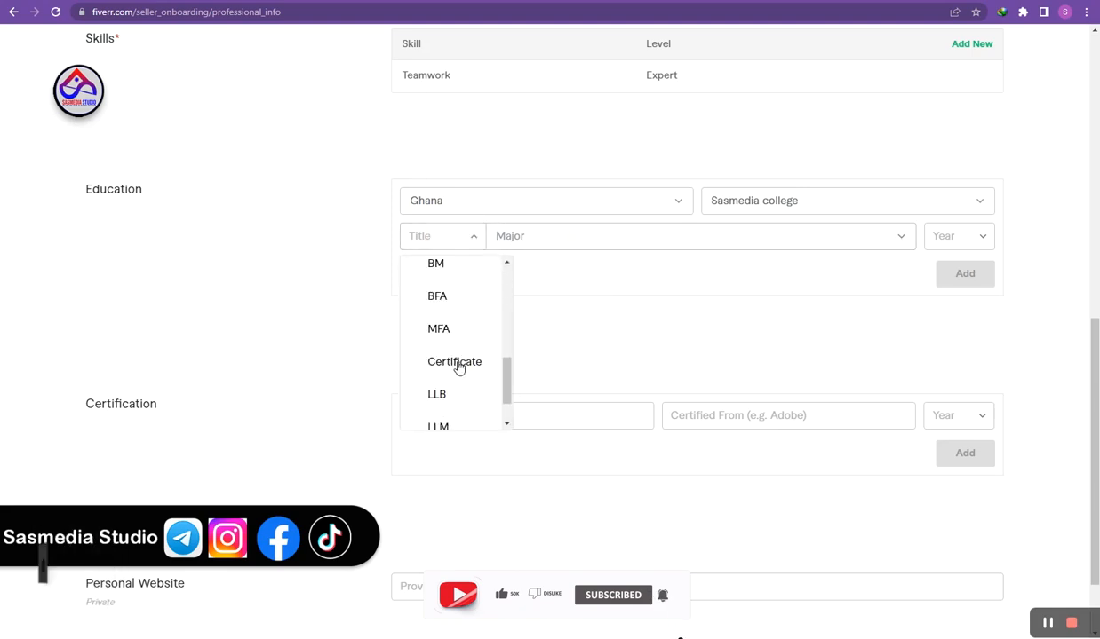
scroll(459, 369, "down", 2)
scroll(457, 367, "up", 8)
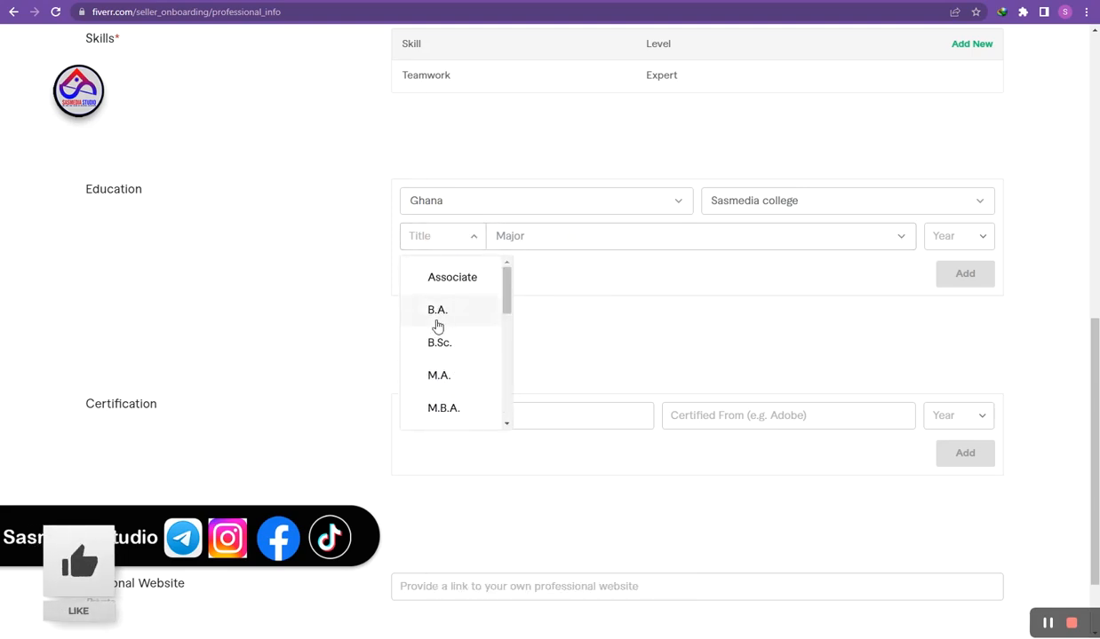
left_click(437, 323)
left_click(595, 235)
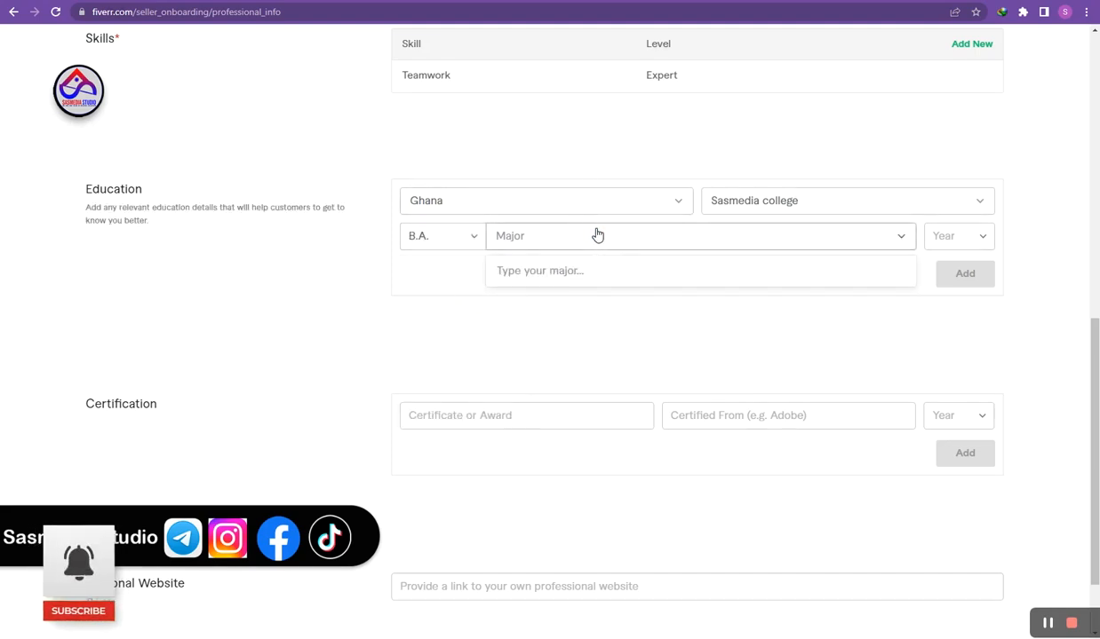
type("Grapg")
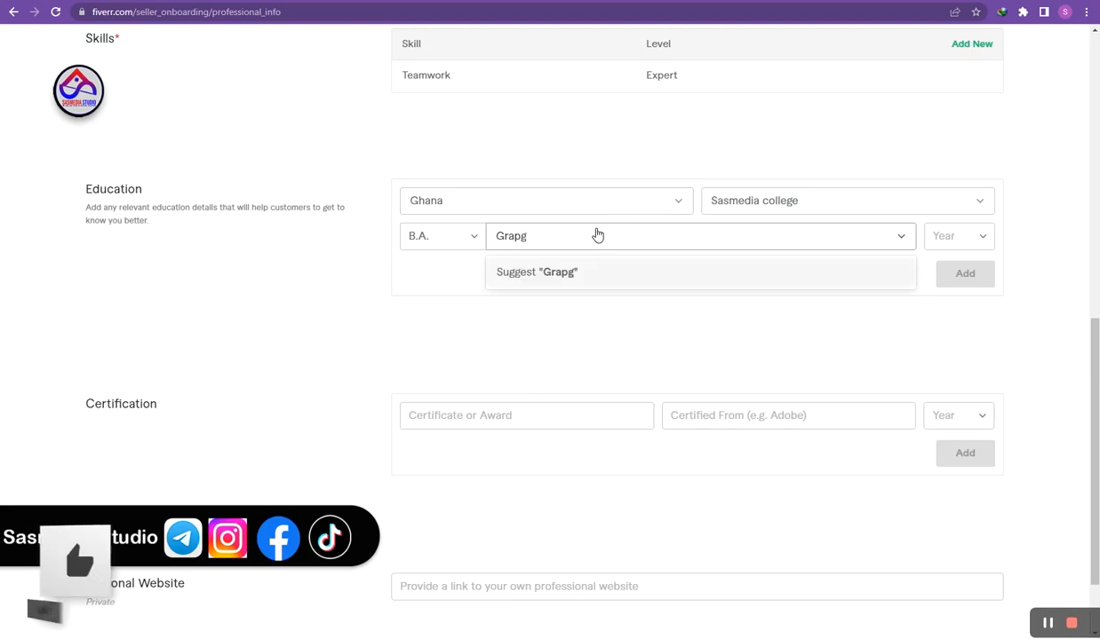
key("BackSpace")
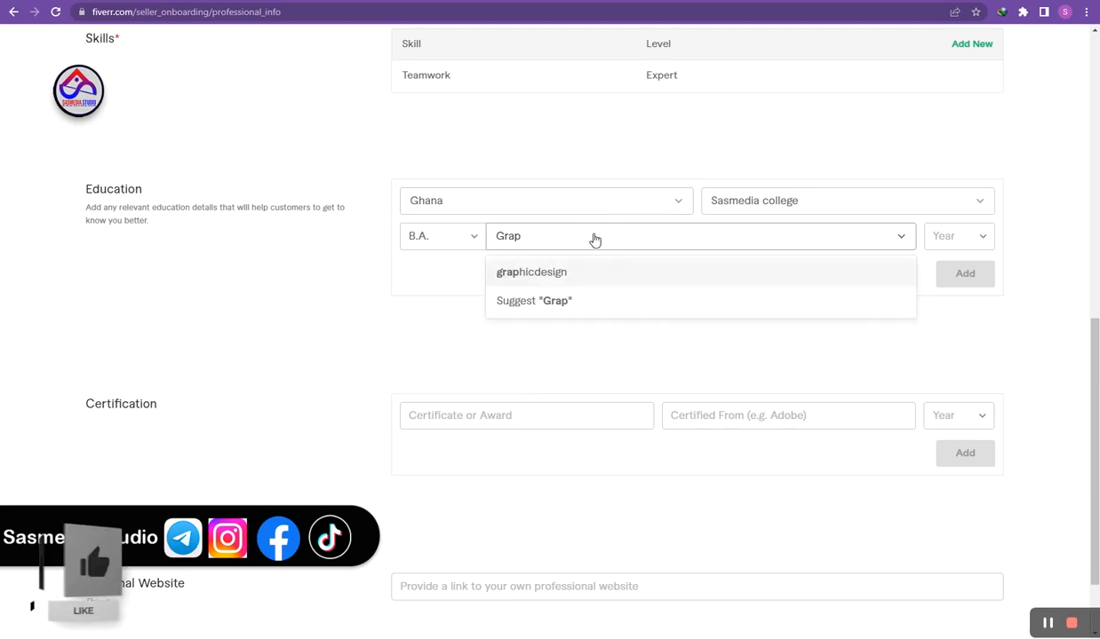
left_click(576, 273)
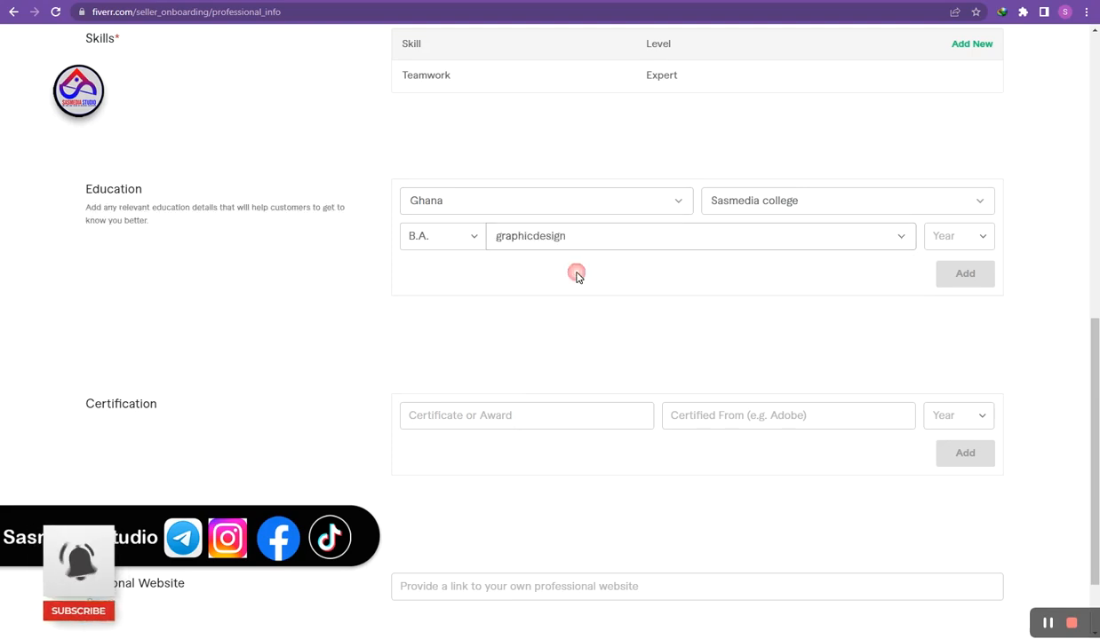
left_click(948, 236)
scroll(959, 404, "down", 2)
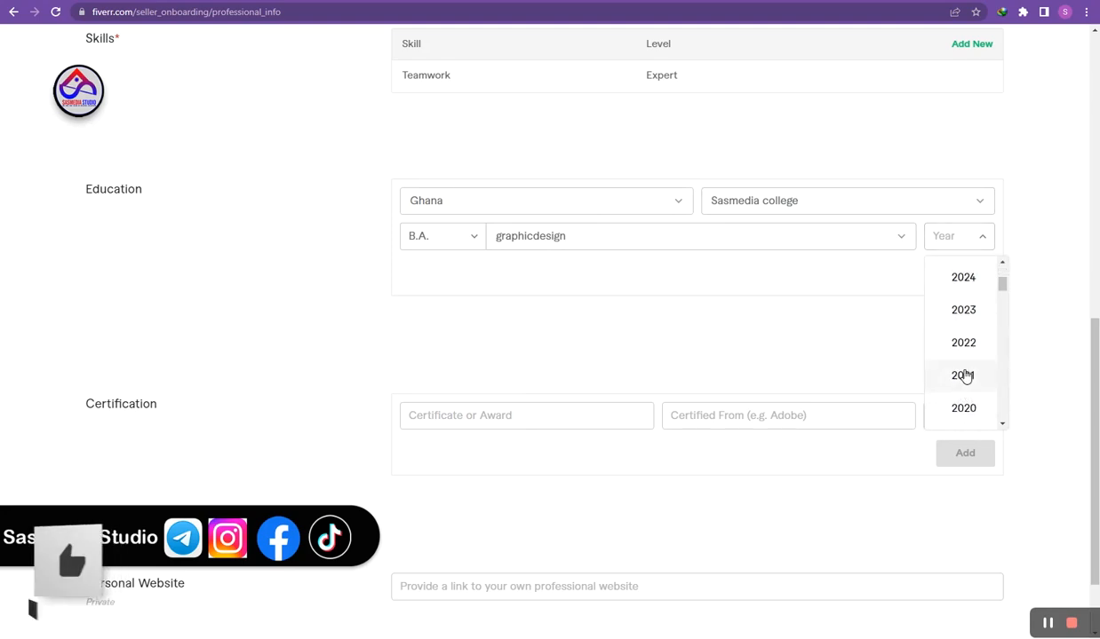
left_click(963, 375)
left_click(962, 277)
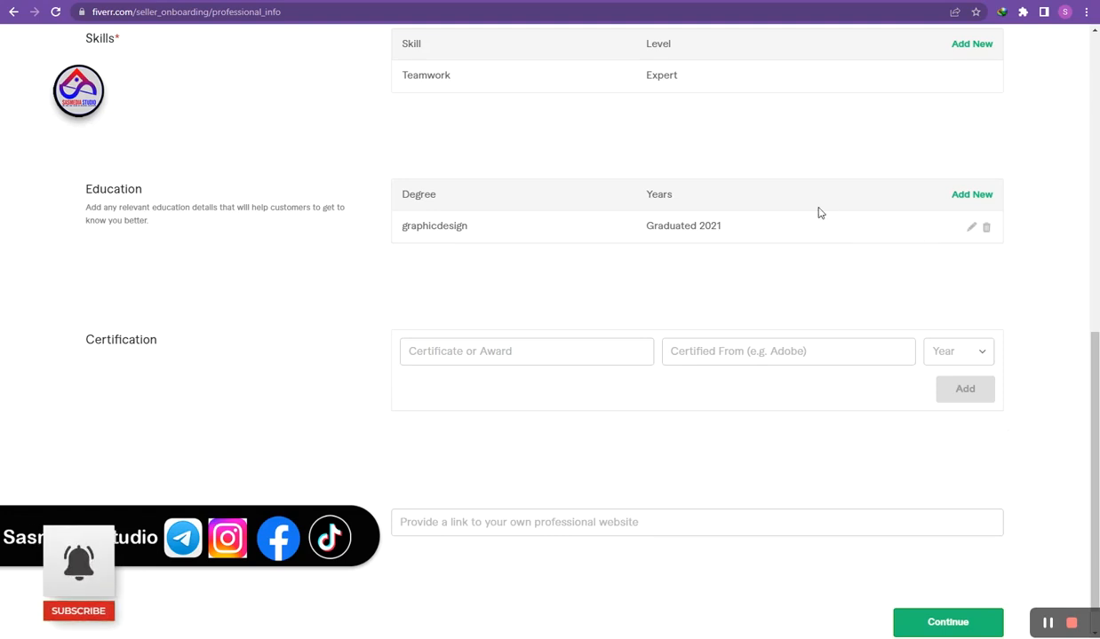
- Visit the Certification and Personal Website fields, then attempt Continue, revealing the occupation warning
scroll(719, 171, "down", 1)
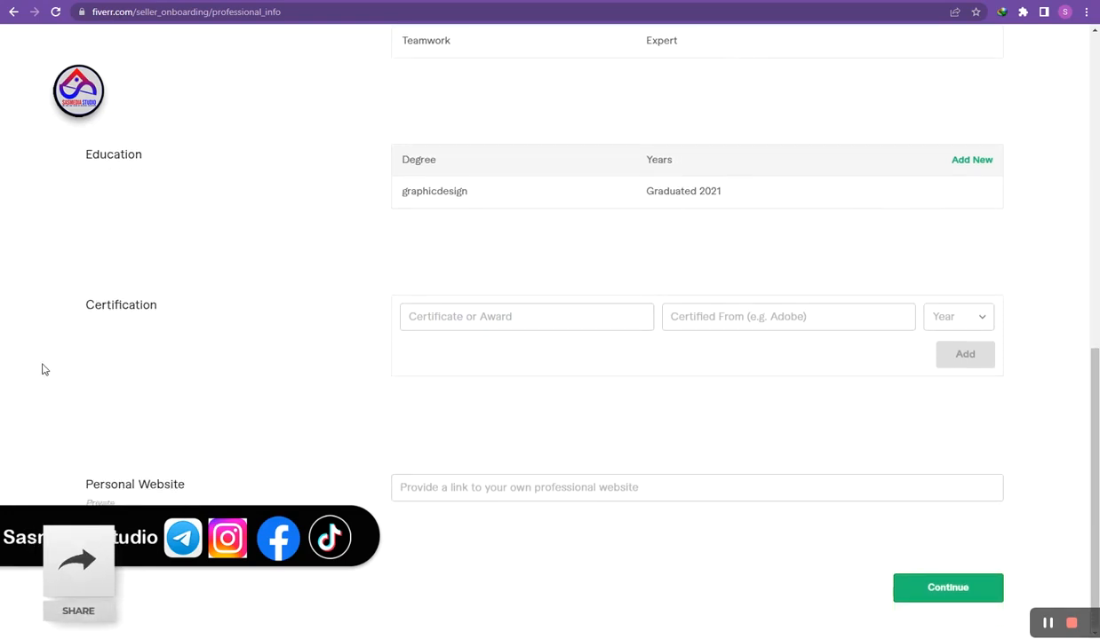
left_click(485, 320)
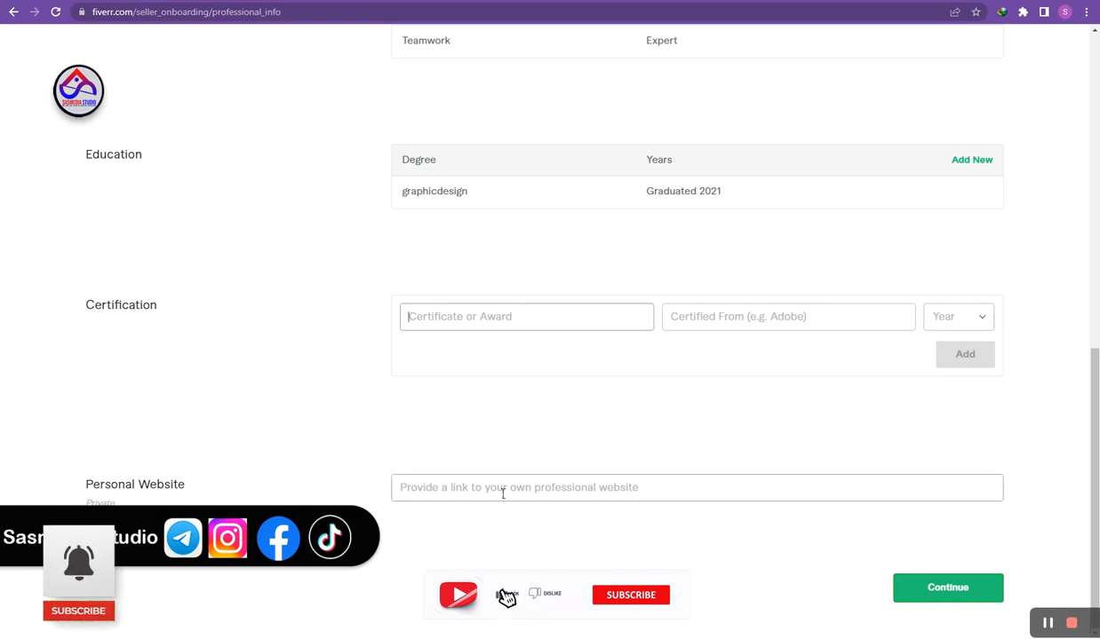
left_click(535, 494)
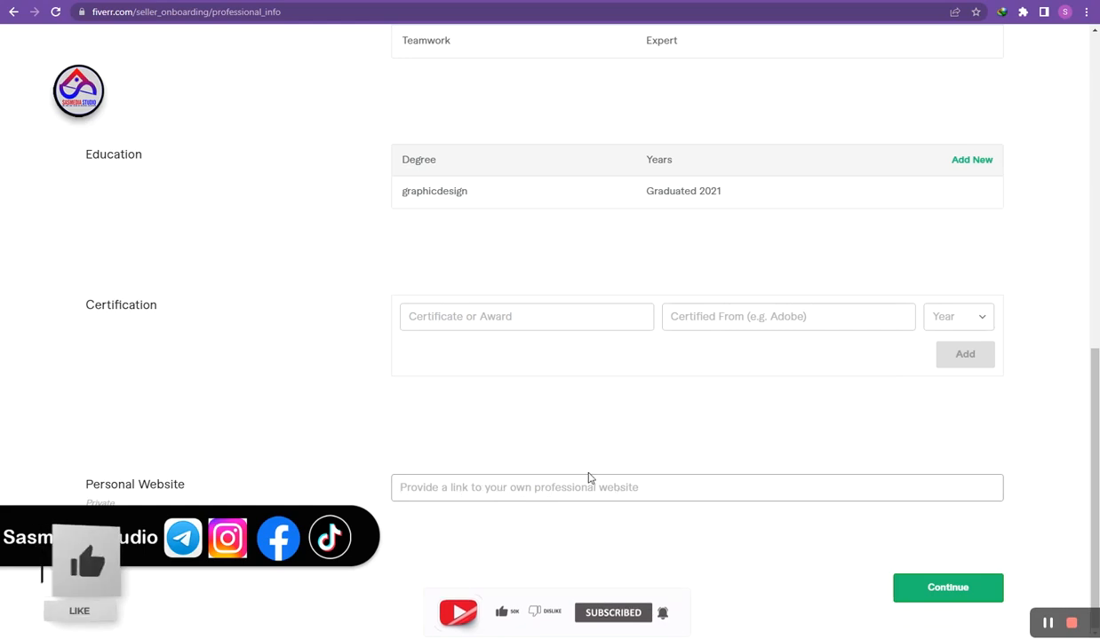
scroll(377, 272, "up", 6)
scroll(377, 272, "up", 2)
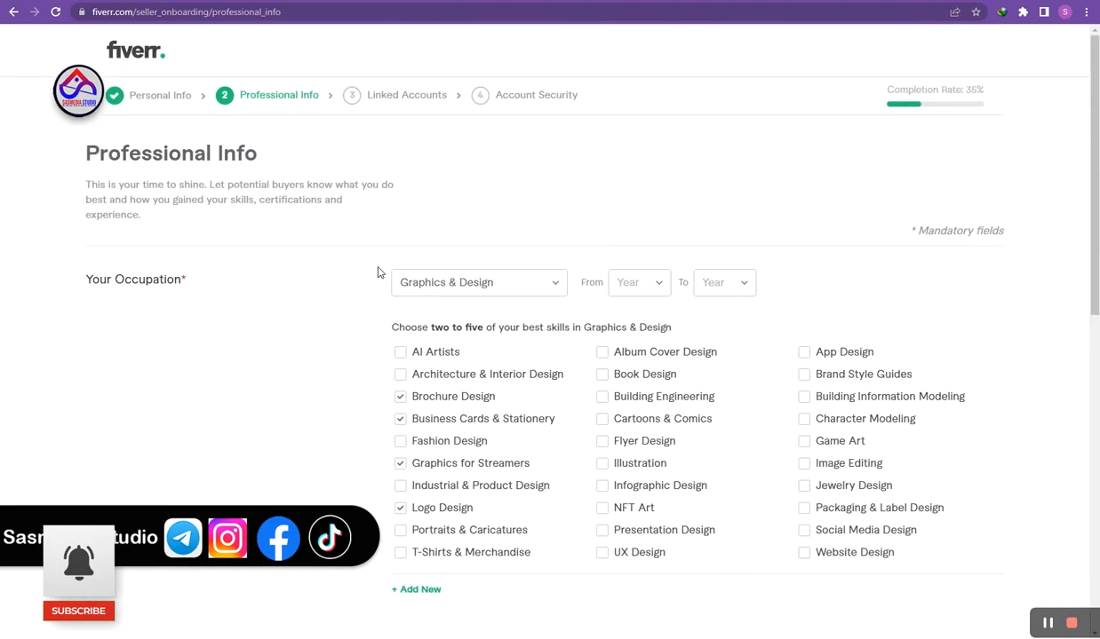
scroll(377, 272, "down", 8)
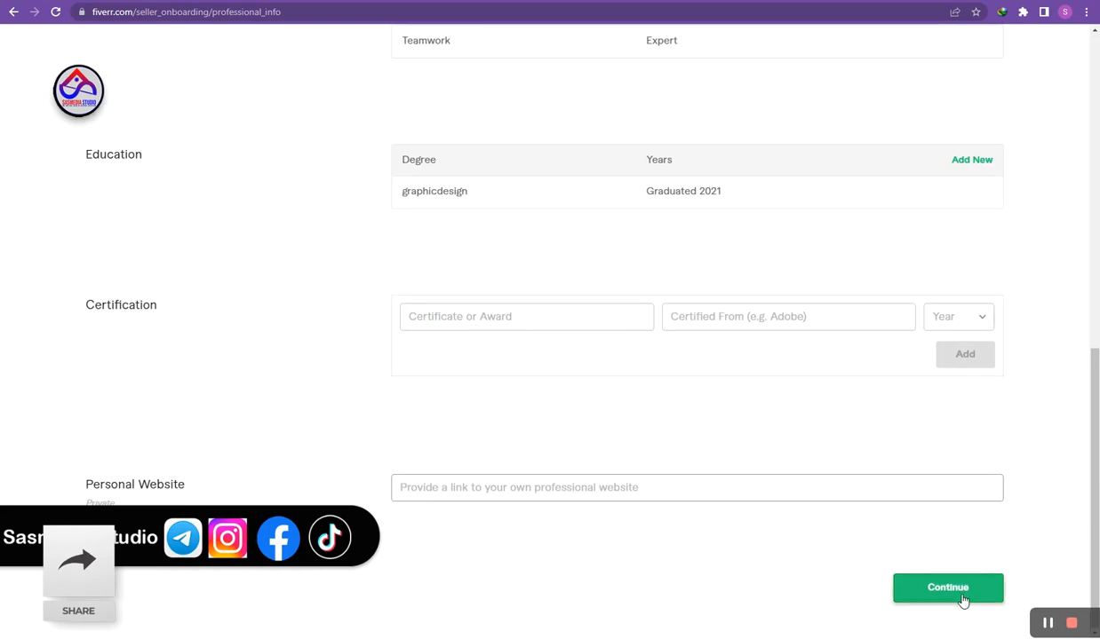
left_click(961, 597)
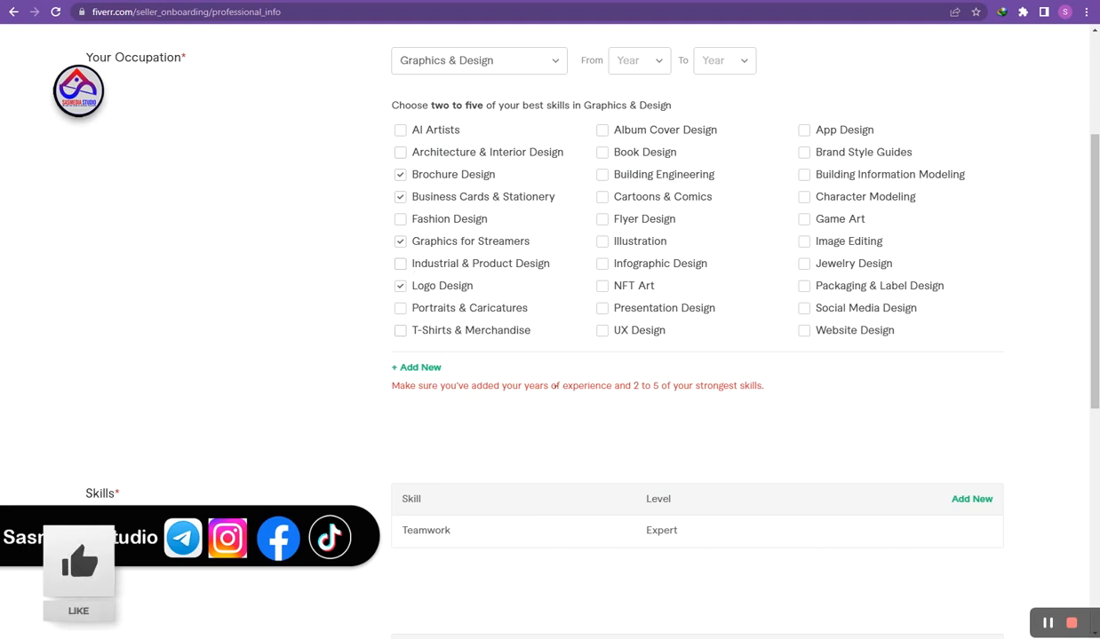
- Set occupation years from 2016 to 2023 and continue to Linked Accounts
scroll(623, 160, "up", 2)
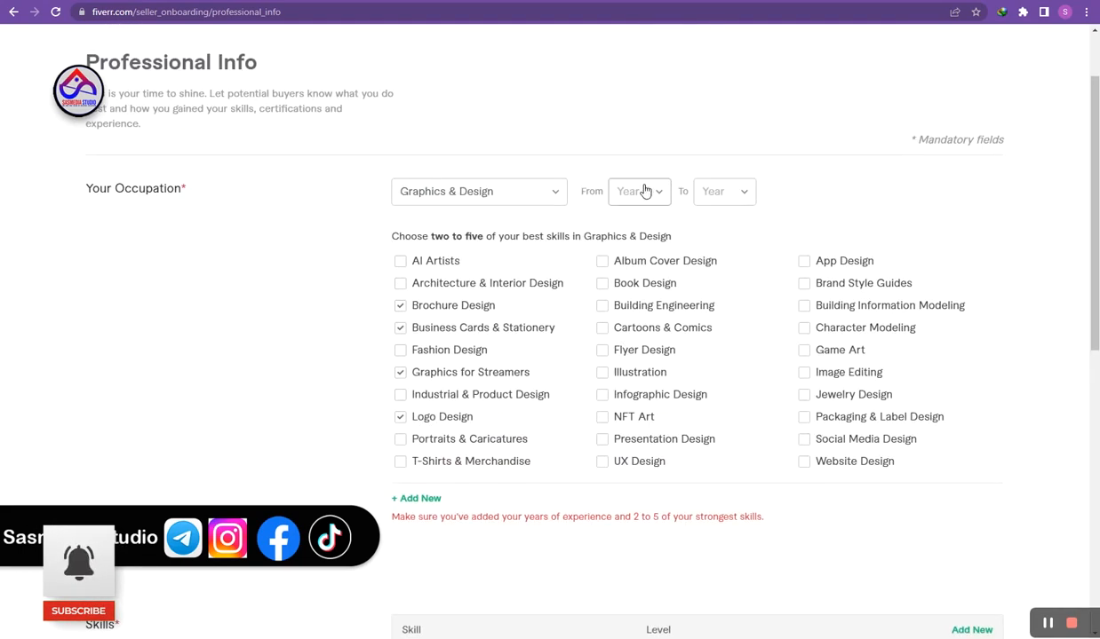
left_click(645, 192)
scroll(646, 334, "down", 3)
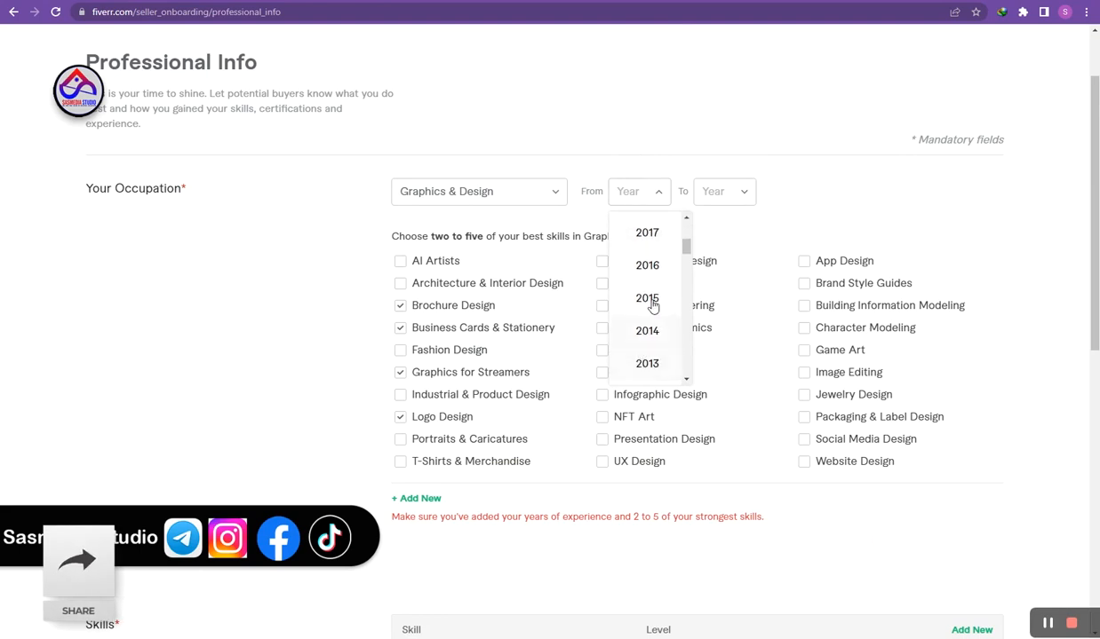
left_click(653, 265)
left_click(723, 197)
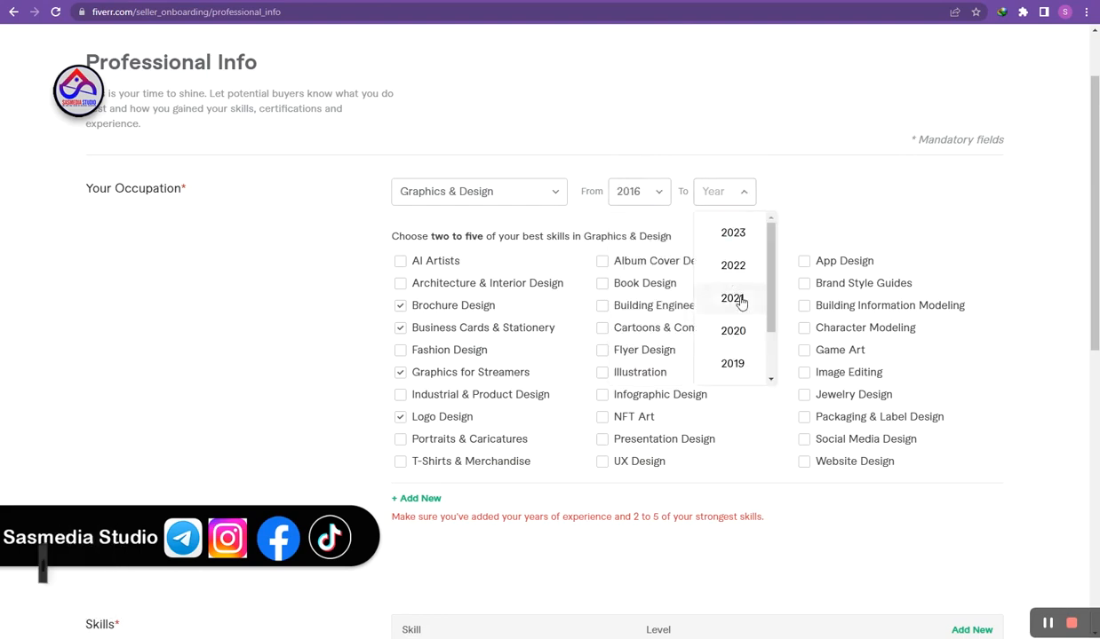
left_click(736, 242)
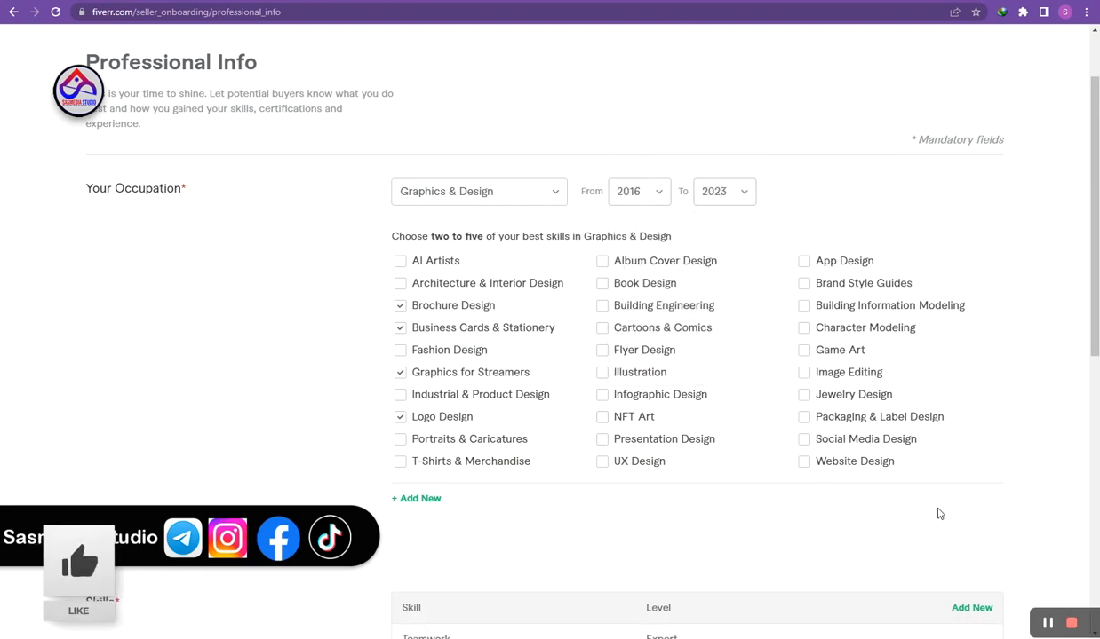
scroll(986, 293, "down", 7)
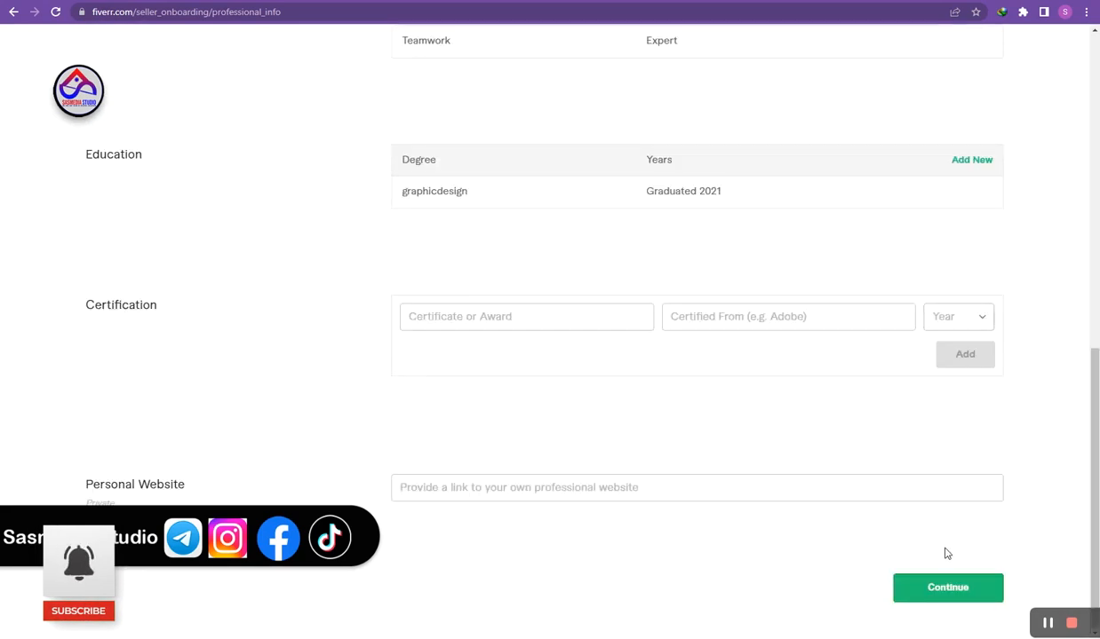
left_click(936, 590)
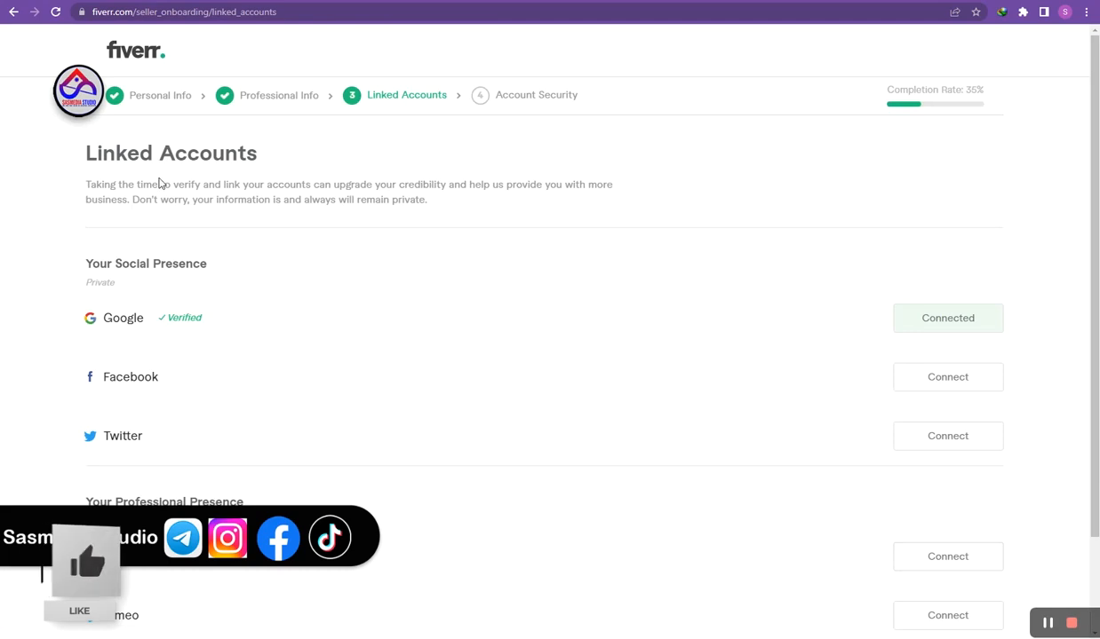
- Review the Linked Accounts page and continue to Account Security
scroll(245, 205, "down", 1)
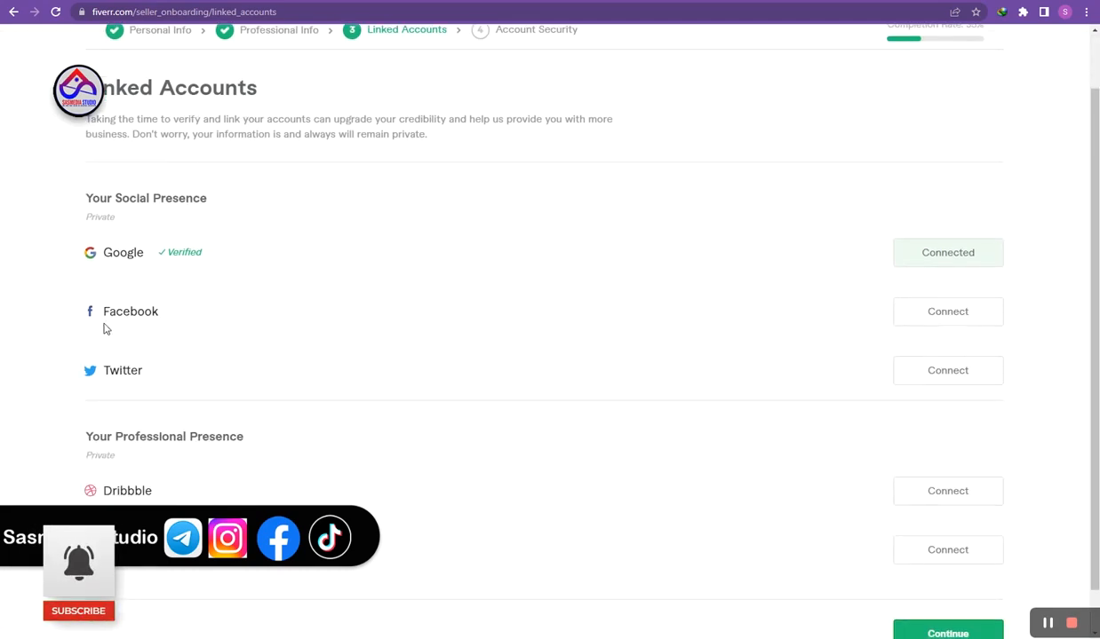
scroll(190, 426, "down", 1)
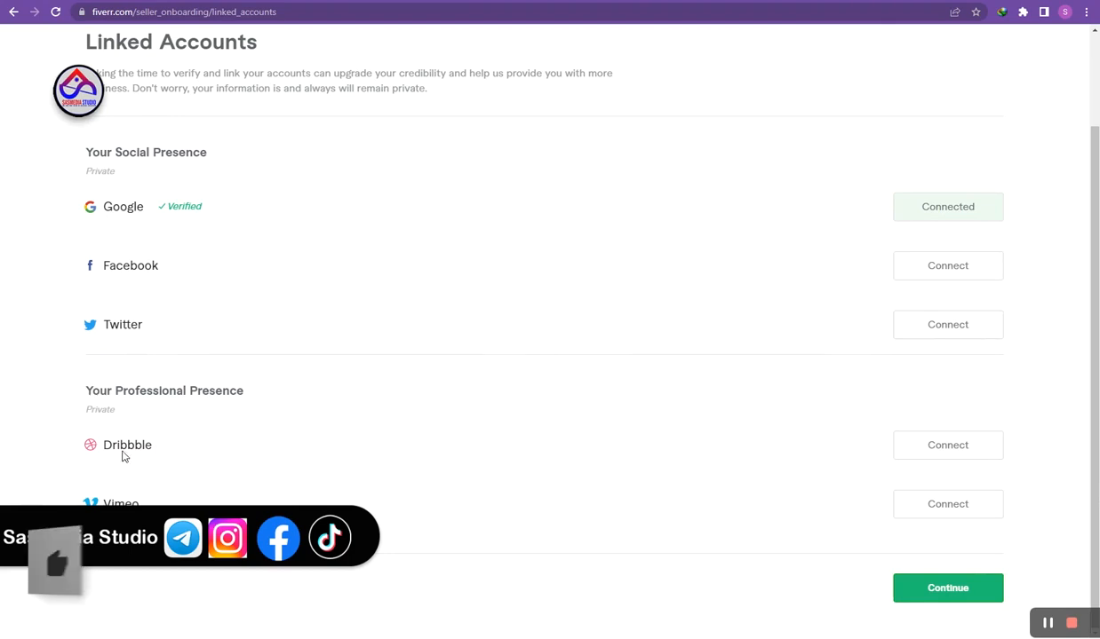
scroll(459, 441, "up", 1)
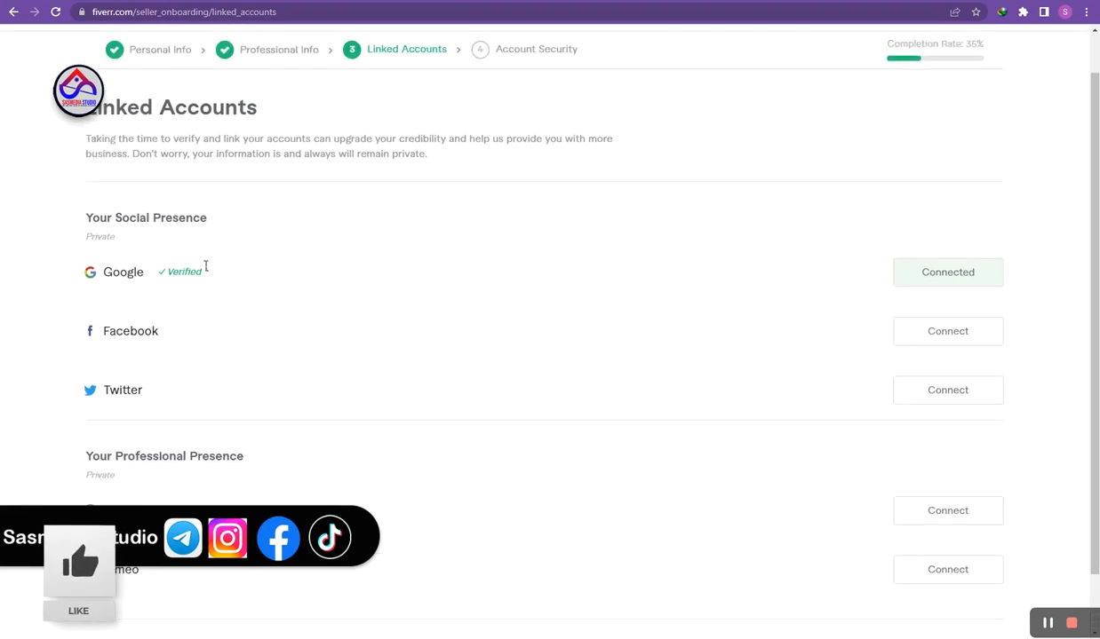
scroll(618, 373, "down", 1)
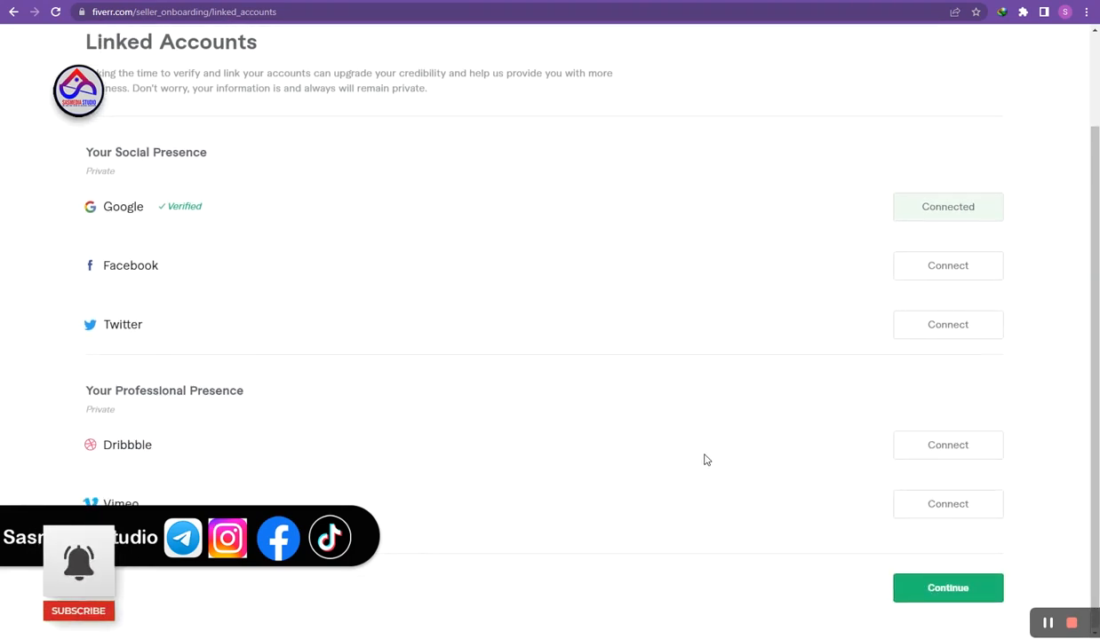
left_click(949, 594)
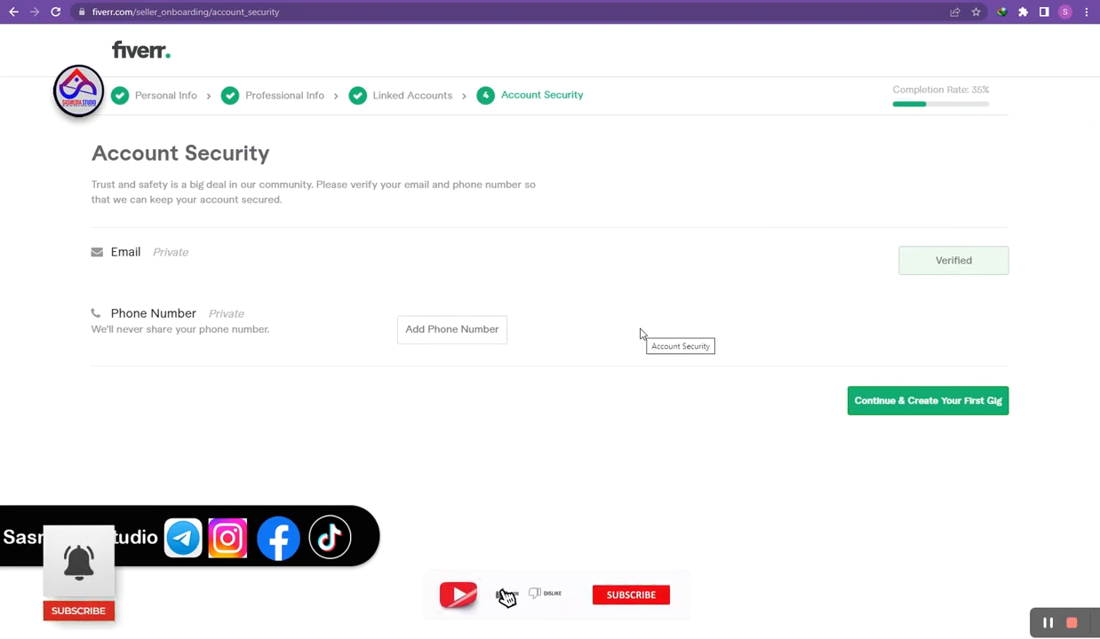
- Attempt gig creation, choose to complete the profile first, and reopen Professional Info
left_click(879, 403)
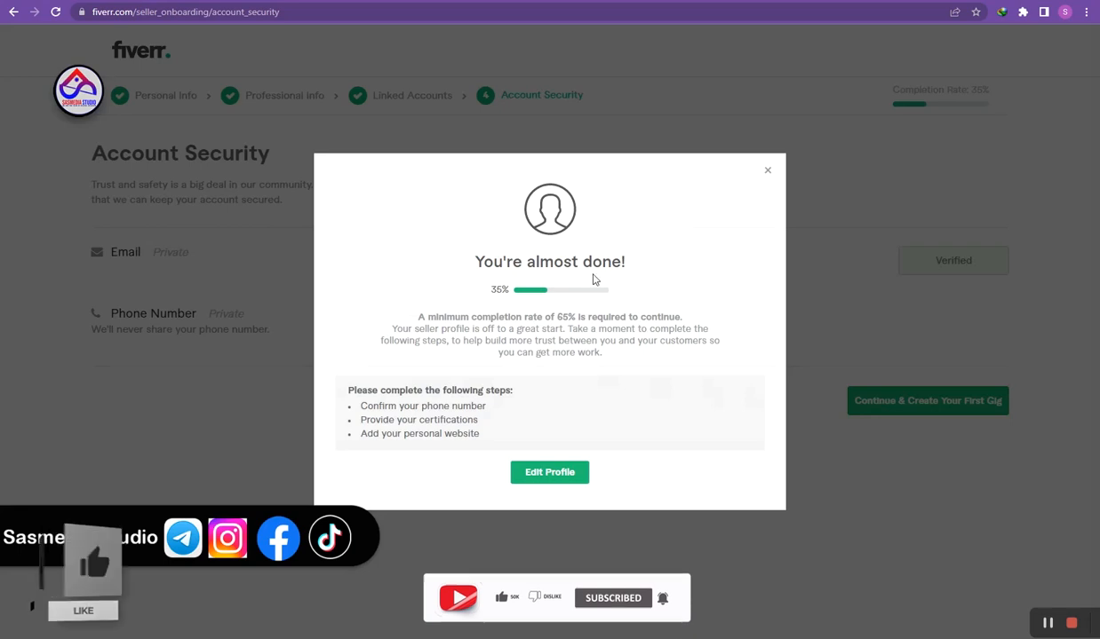
left_click(540, 475)
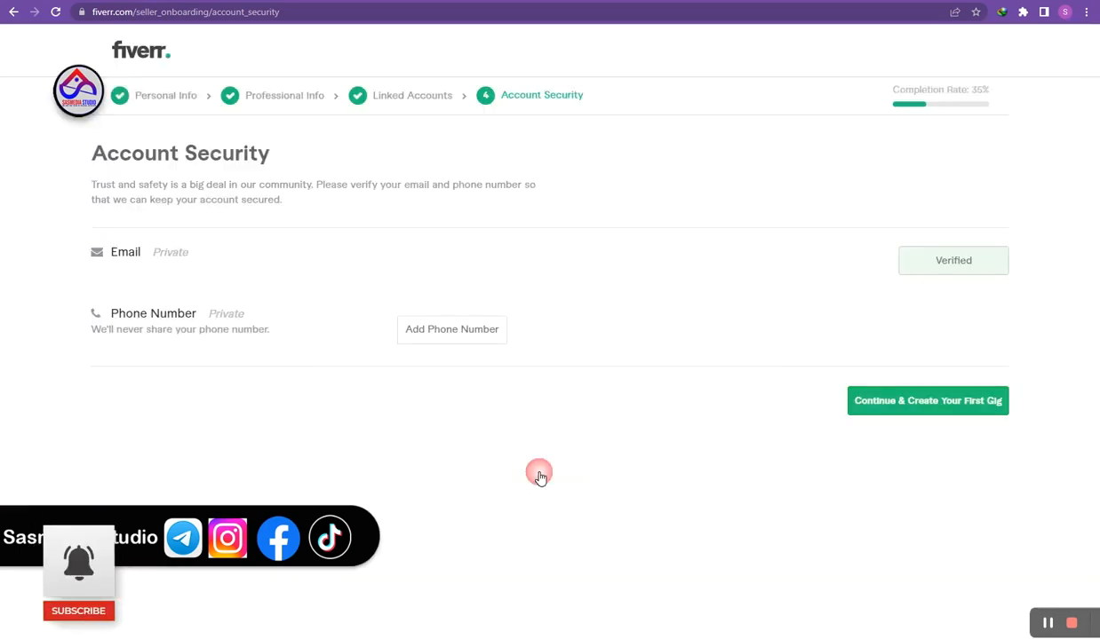
left_click(967, 396)
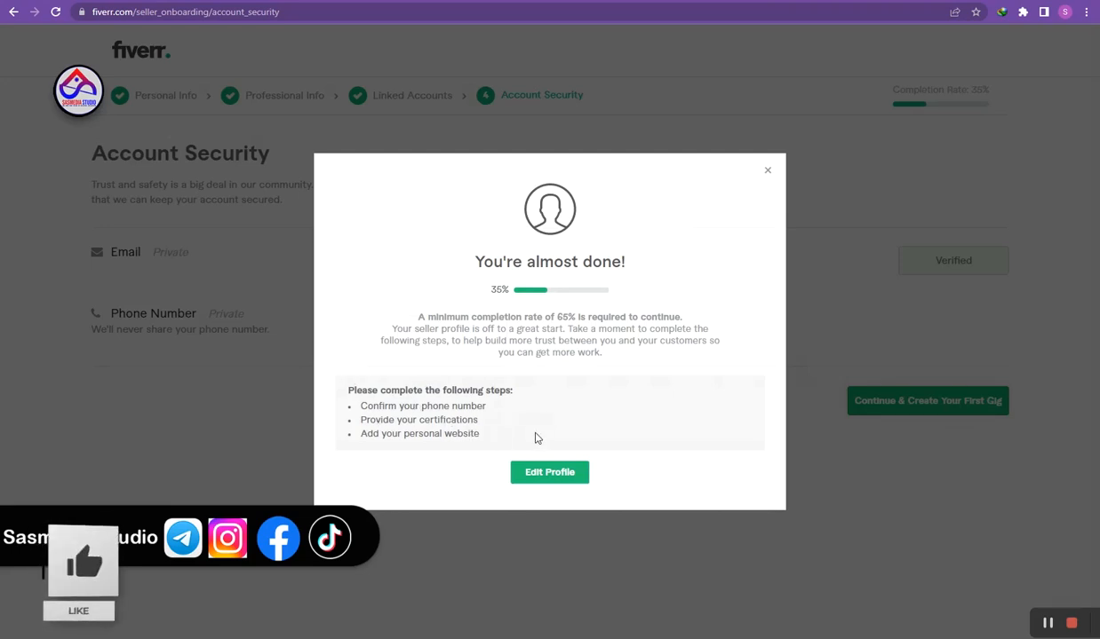
left_click(566, 473)
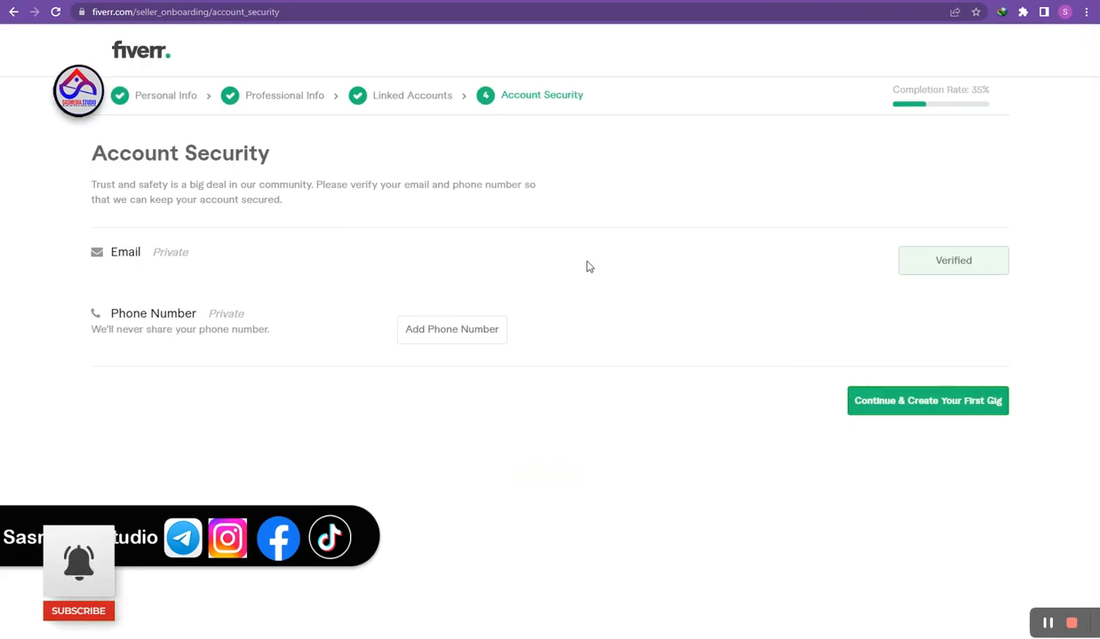
left_click(283, 96)
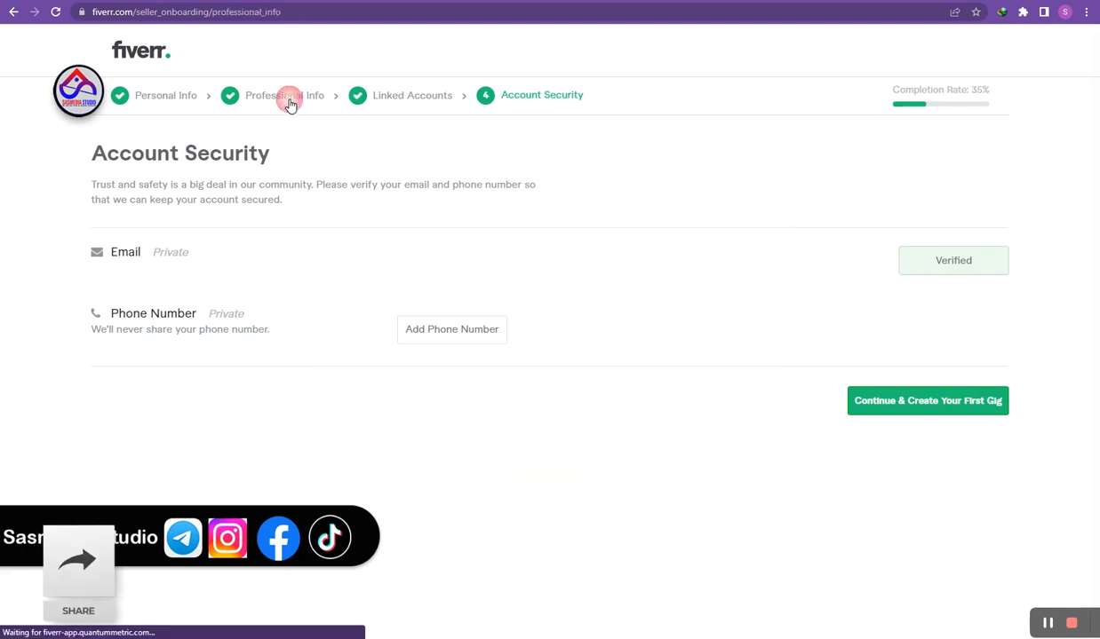
- Add a 'Graphic Design' certificate from Google, year 2019, to the Certification list
scroll(639, 368, "down", 15)
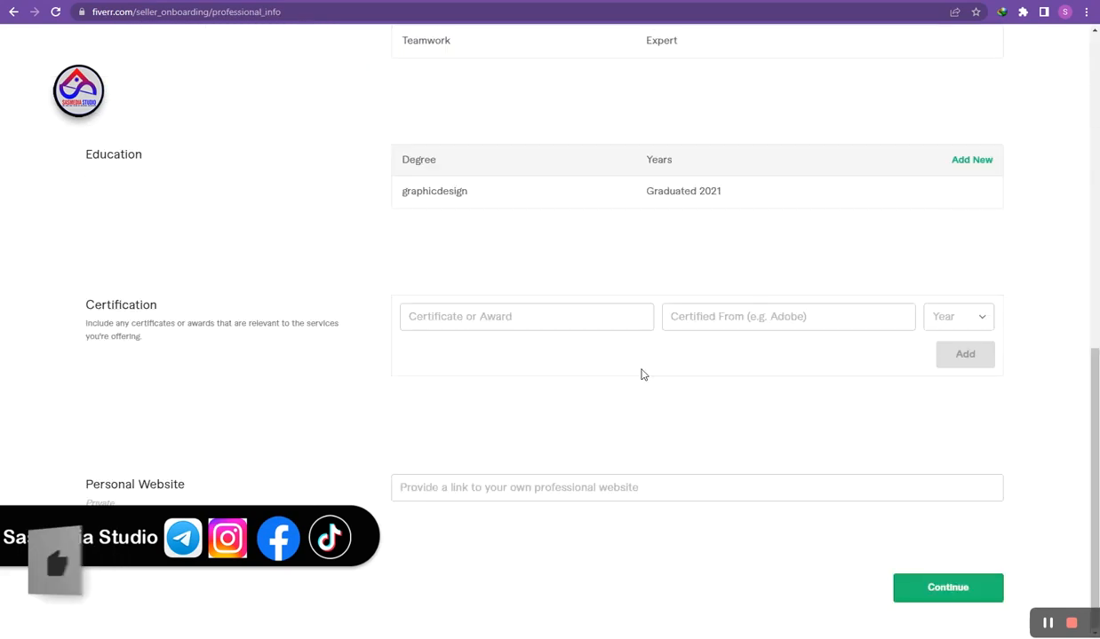
left_click(408, 309)
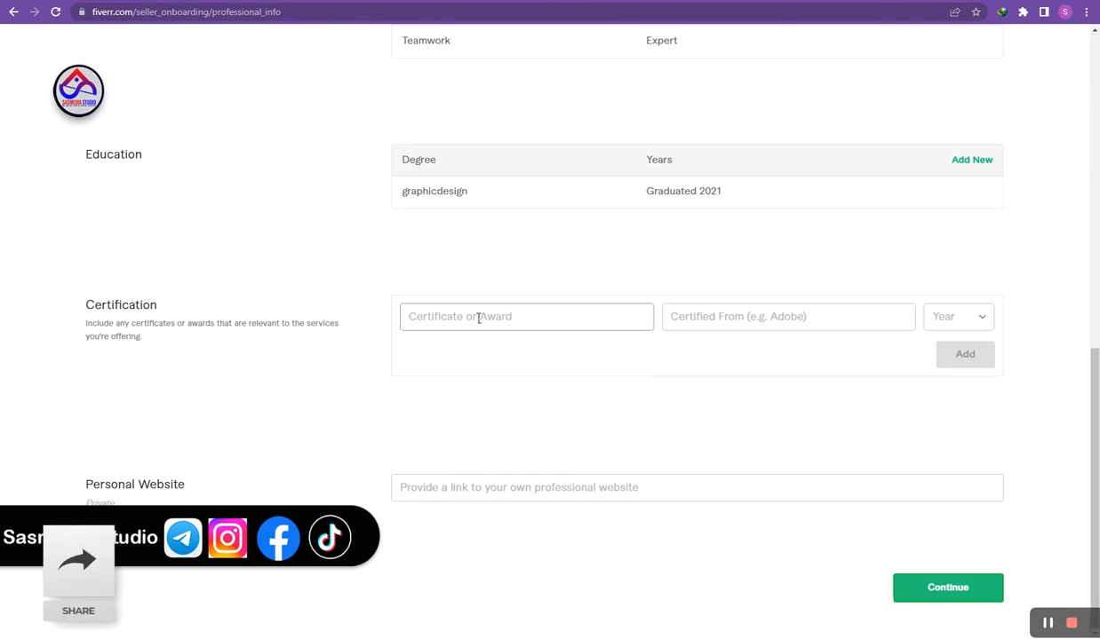
type("Bas")
key("BackSpace")
key("BackSpace")
key("BackSpace")
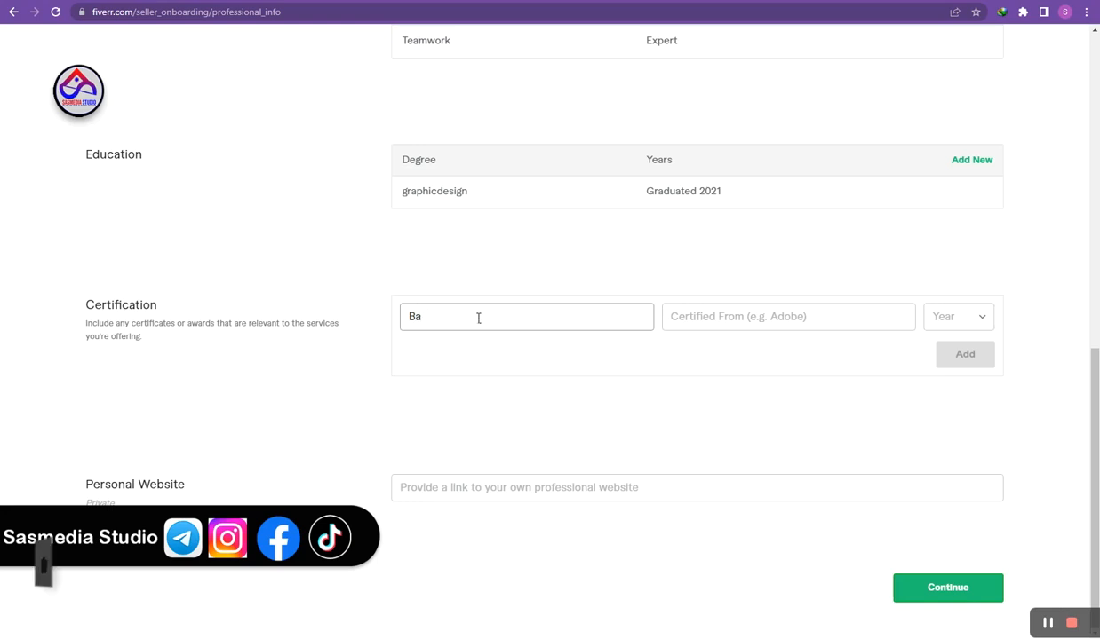
type("Graphic Design")
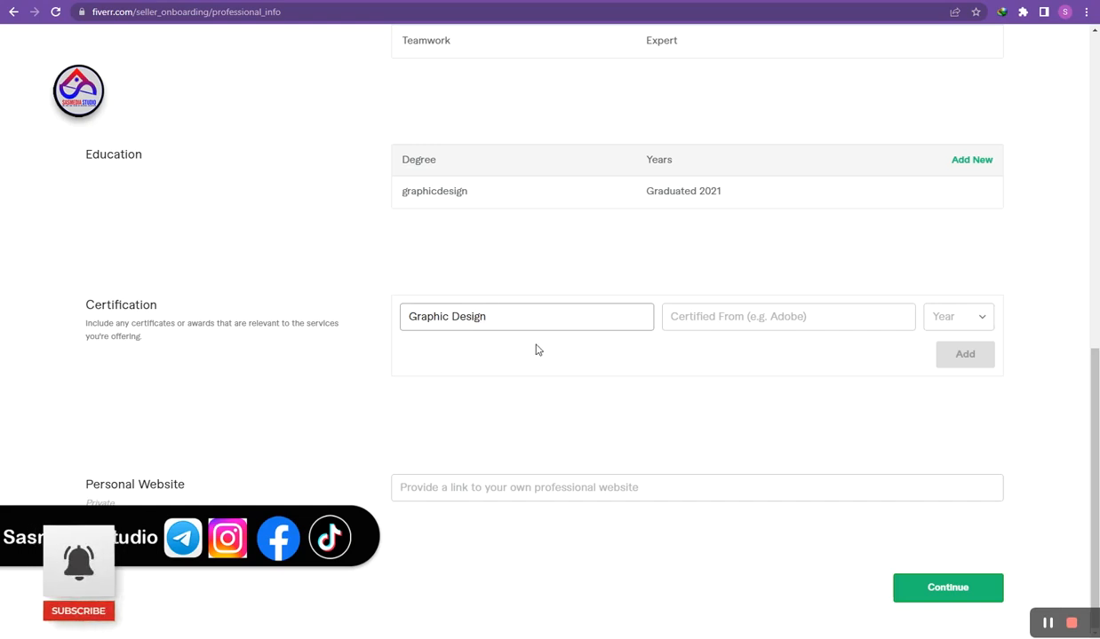
left_click(744, 318)
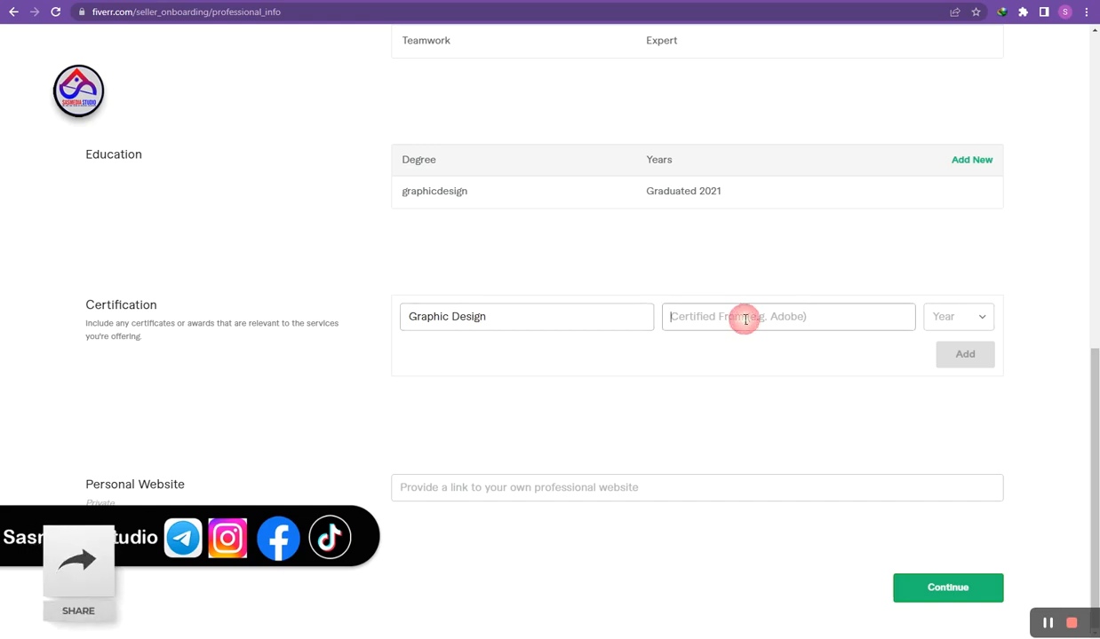
type("Google")
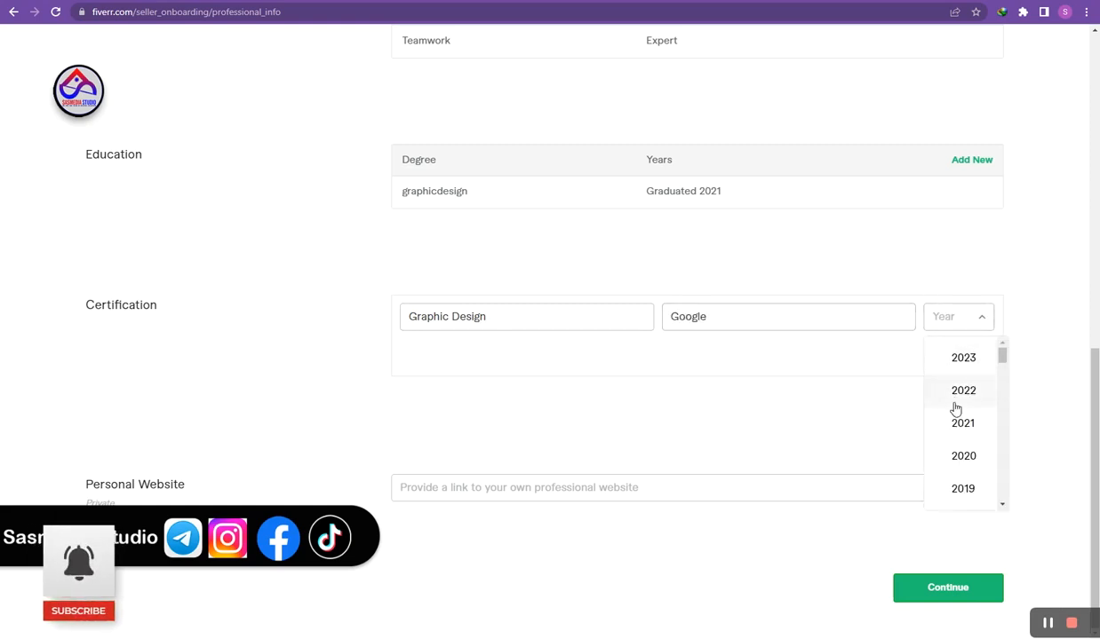
scroll(968, 439, "down", 3)
scroll(981, 440, "up", 5)
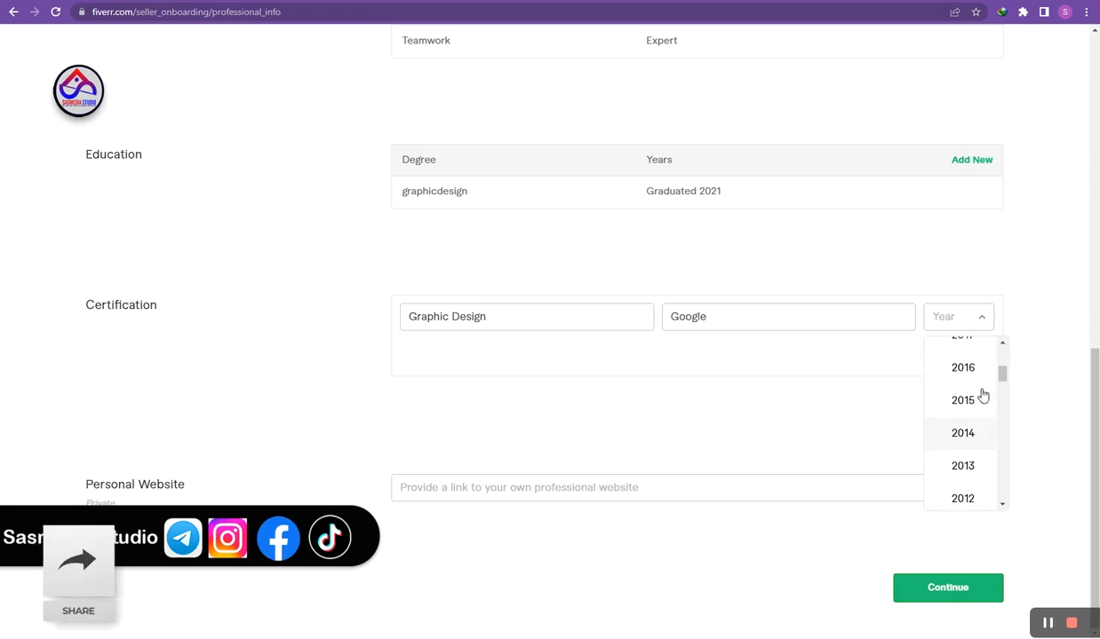
left_click(975, 425)
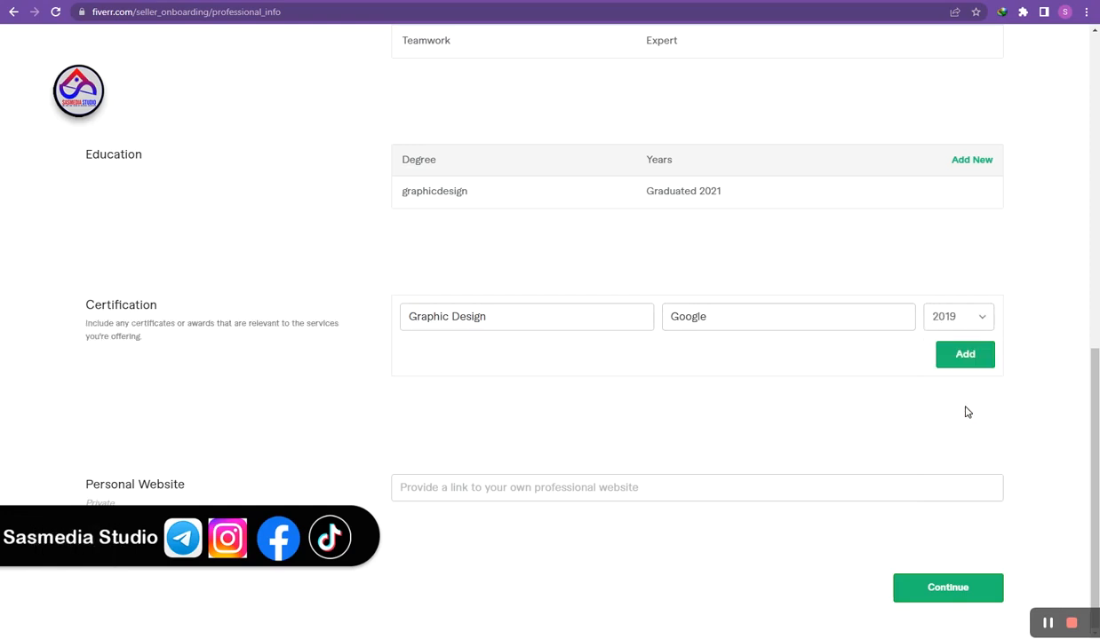
left_click(956, 362)
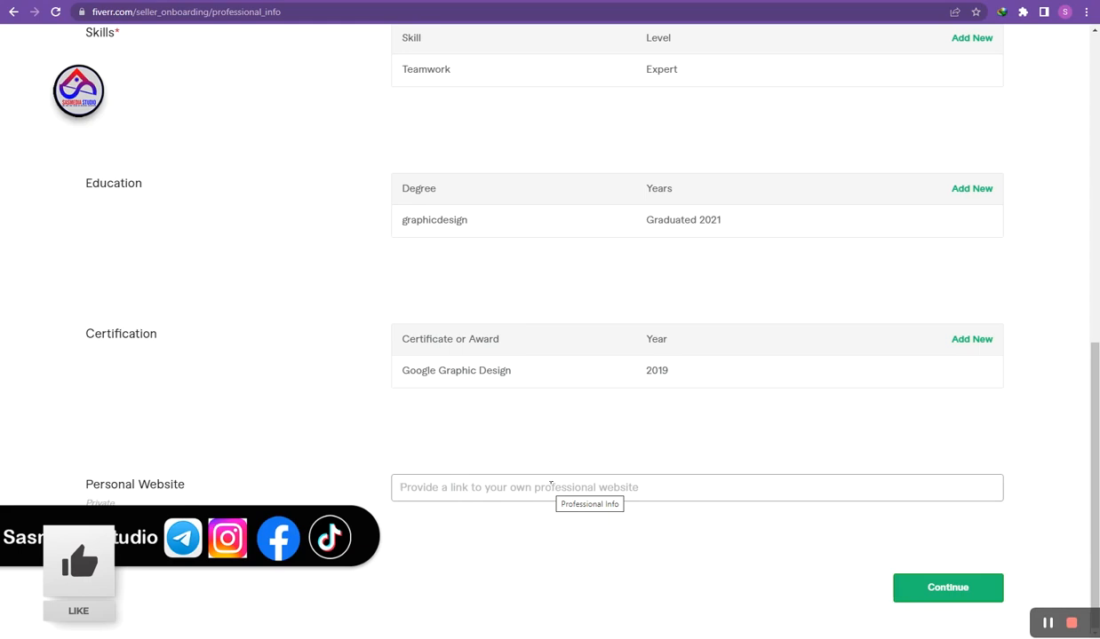
type("www.sharpytech.com")
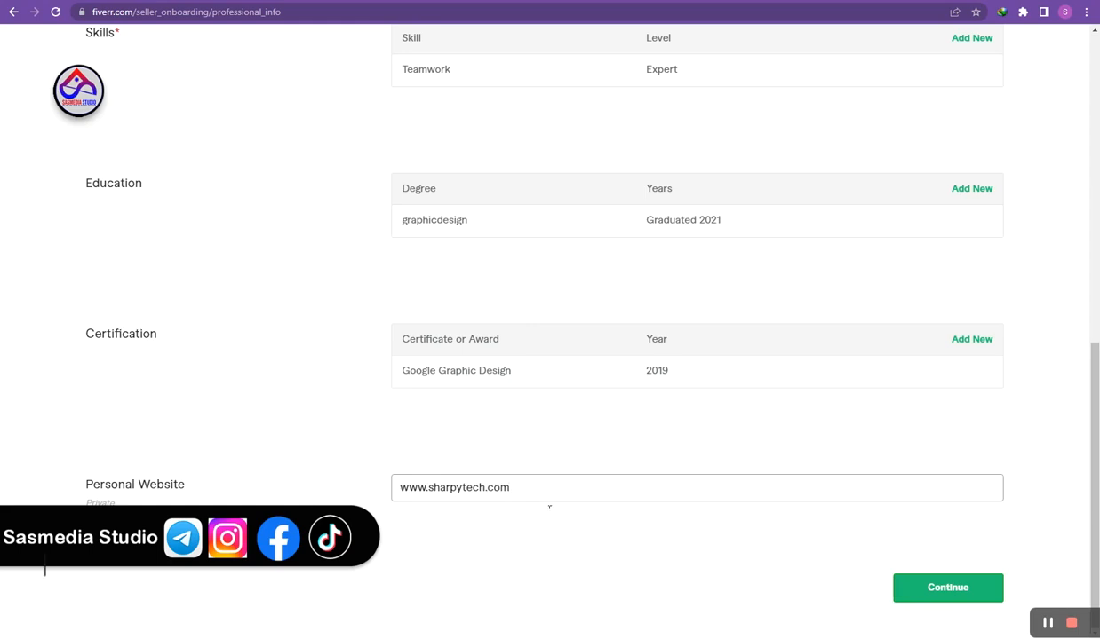
left_click(947, 589)
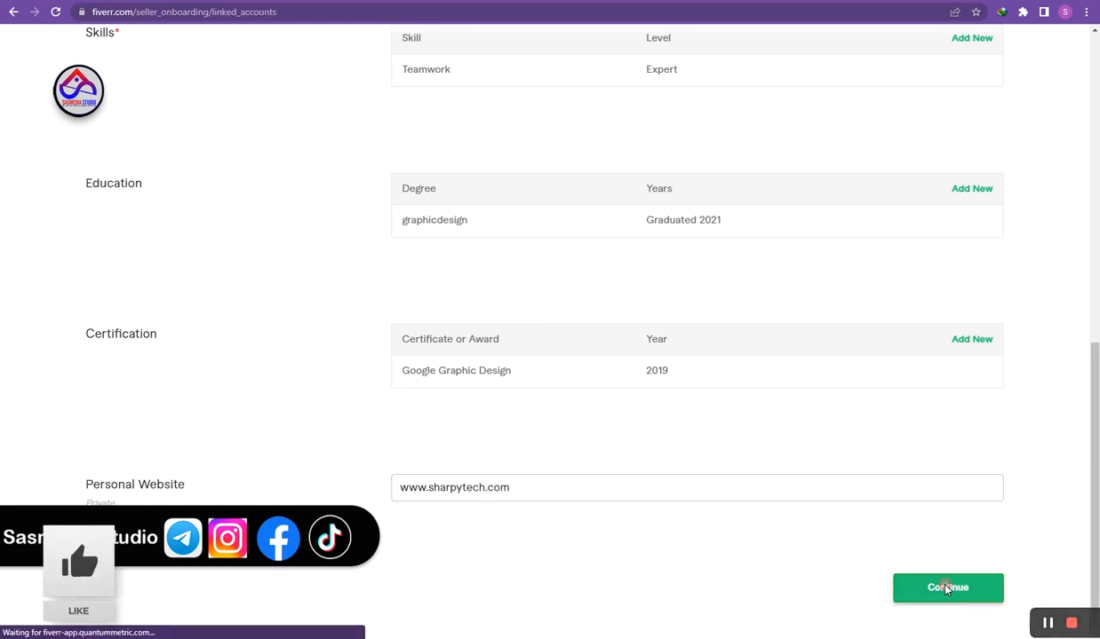
- Pass Linked Accounts, add the seller's Ghana phone number, and request an SMS verification code
scroll(729, 466, "down", 2)
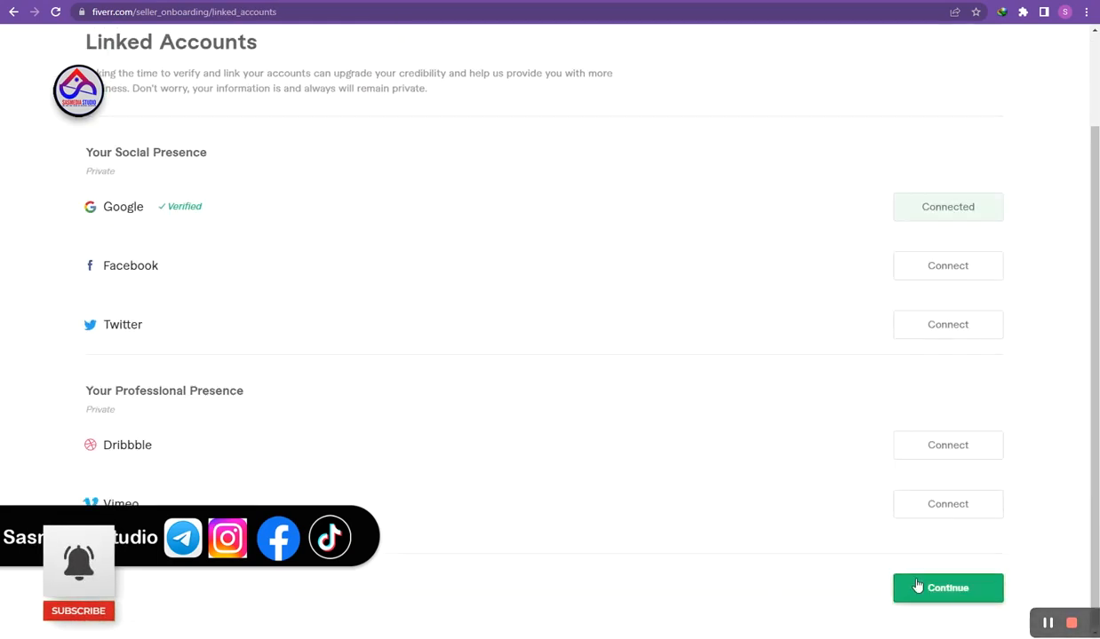
left_click(914, 586)
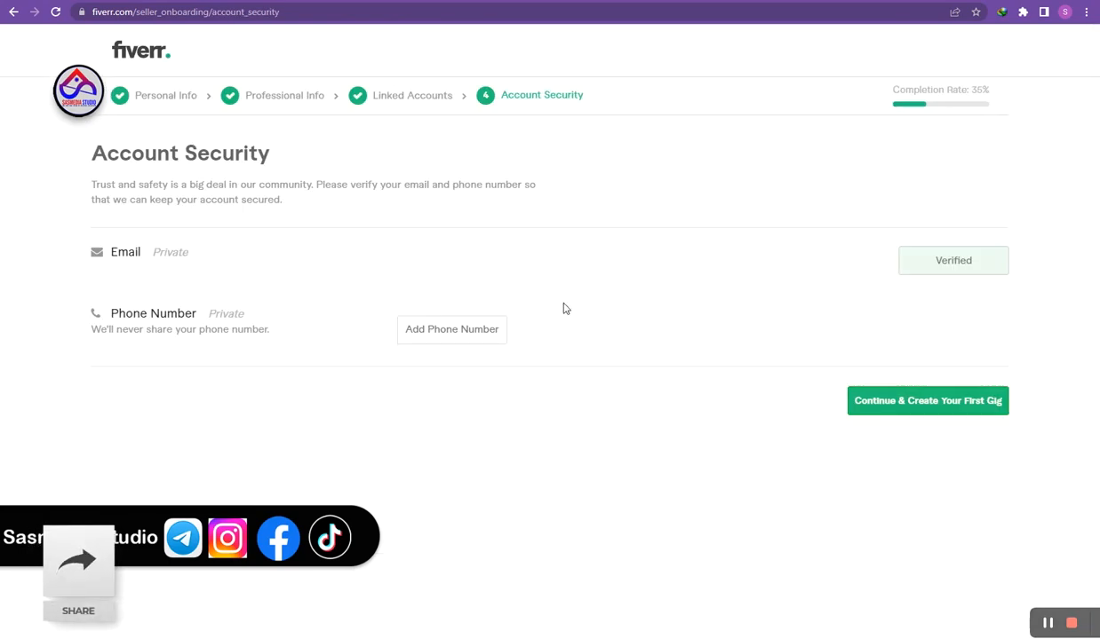
left_click(446, 334)
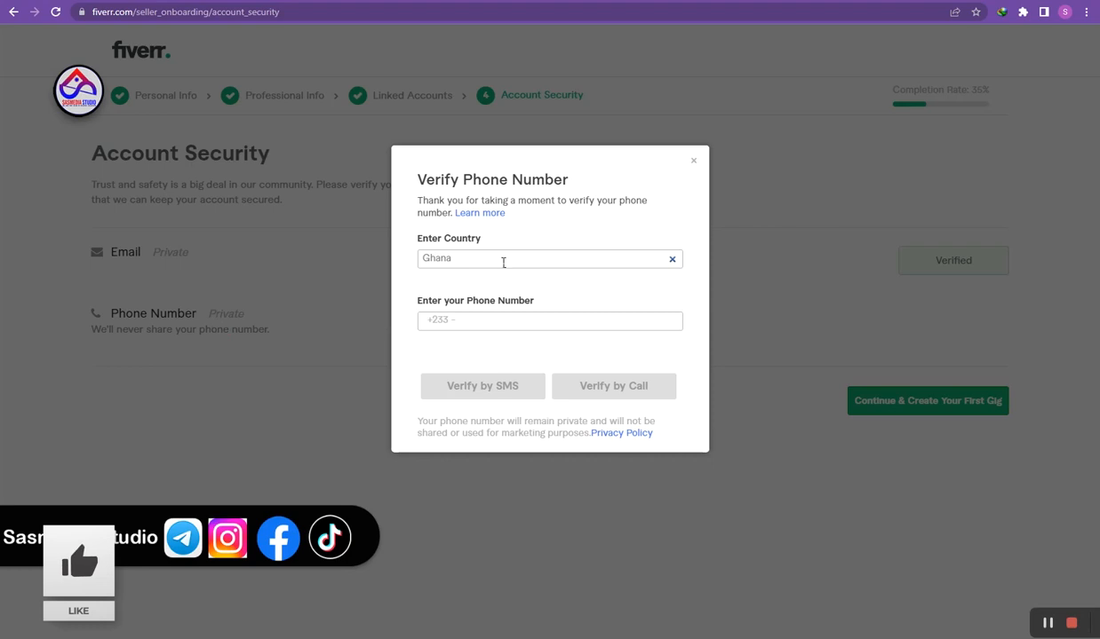
left_click(488, 320)
left_click(473, 257)
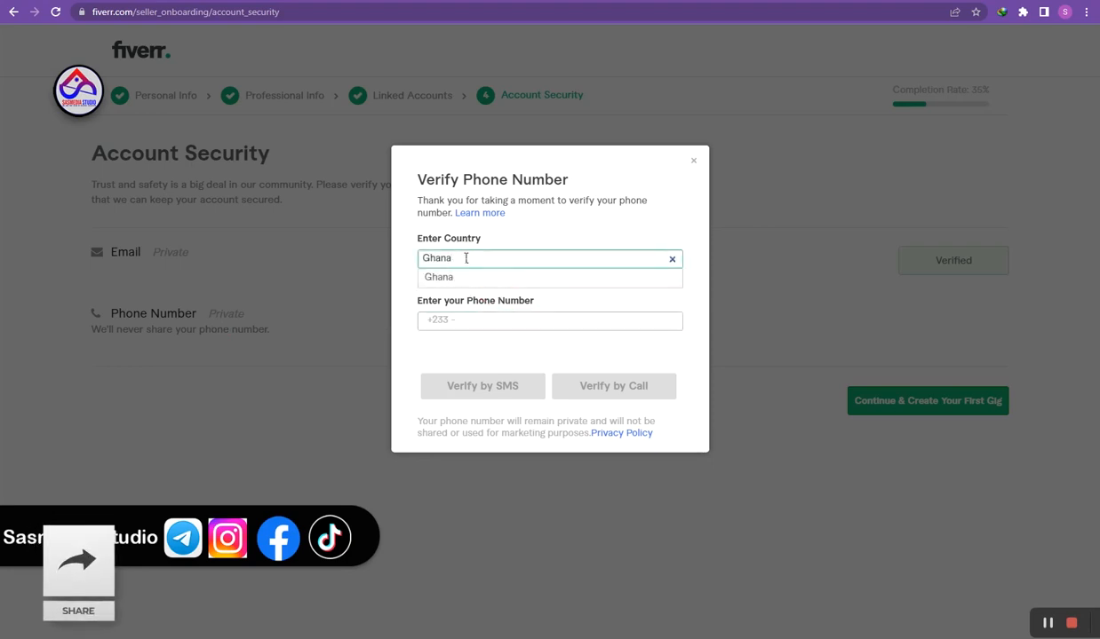
left_click(454, 290)
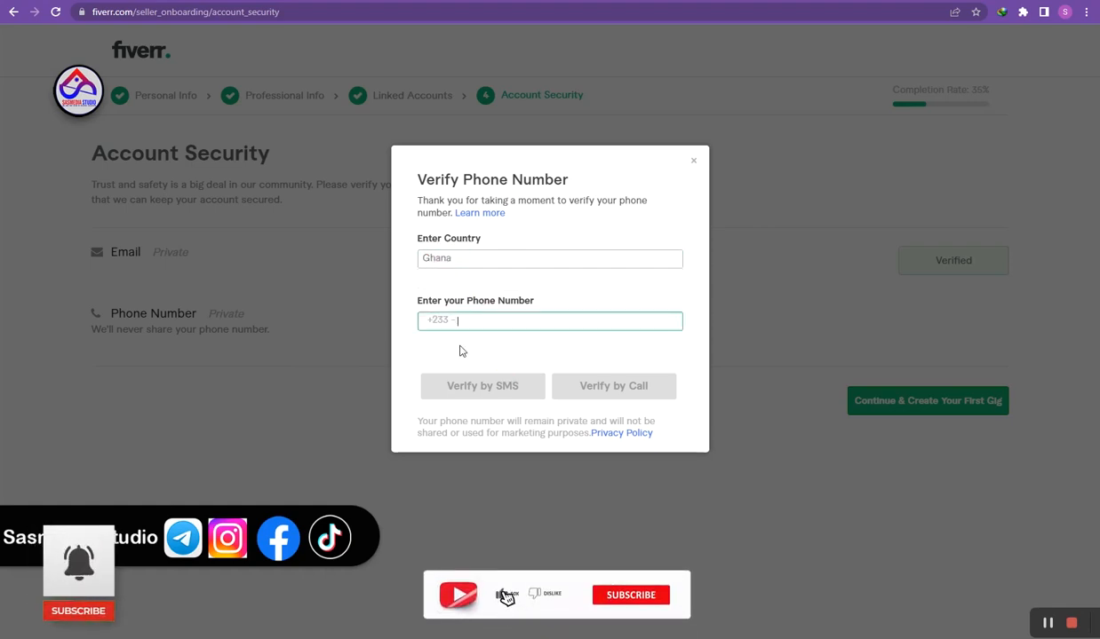
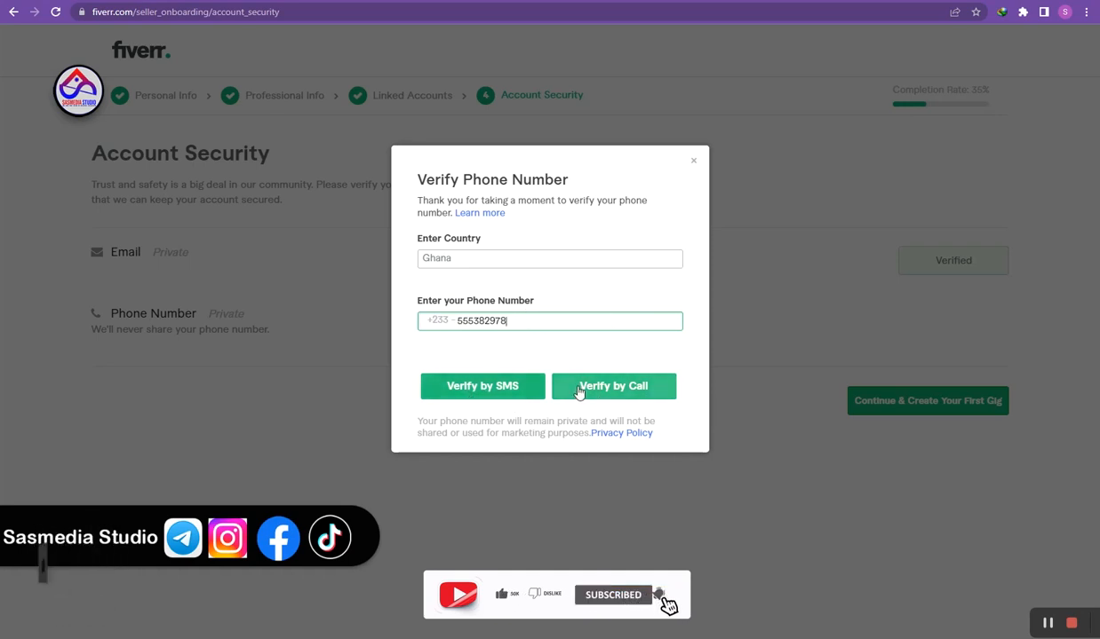
left_click(476, 396)
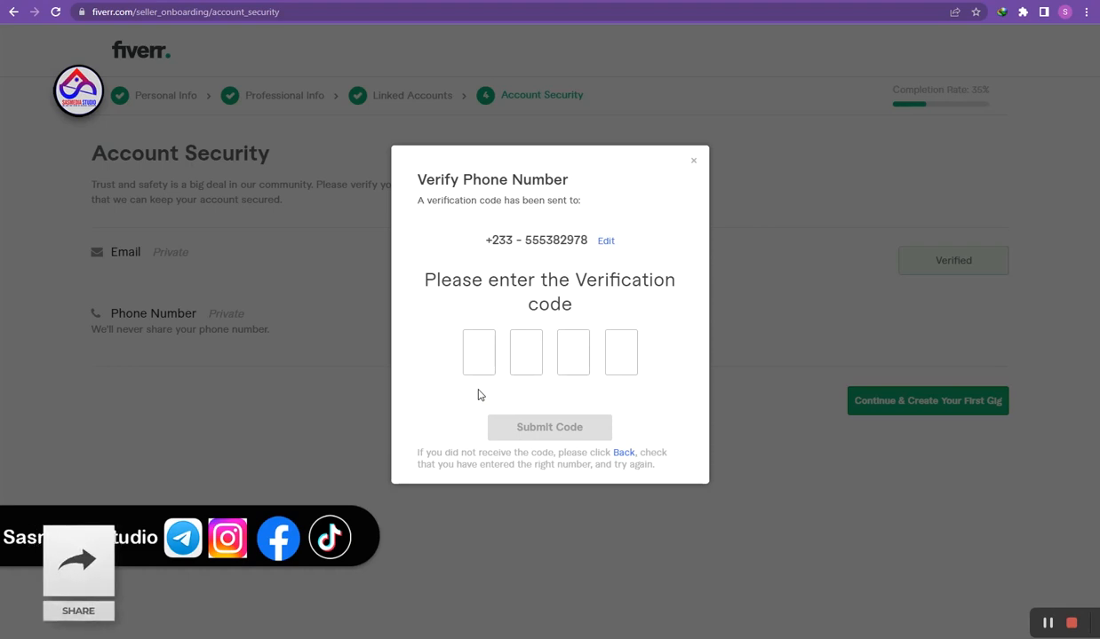
- Enter the SMS verification code and confirm the phone number is verified
left_click(478, 349)
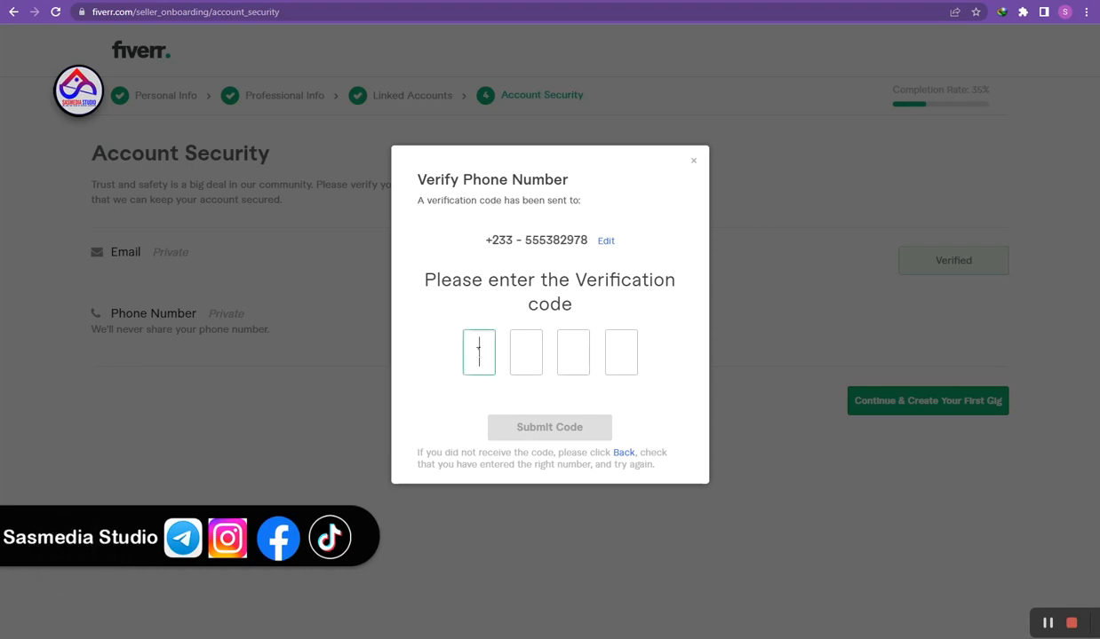
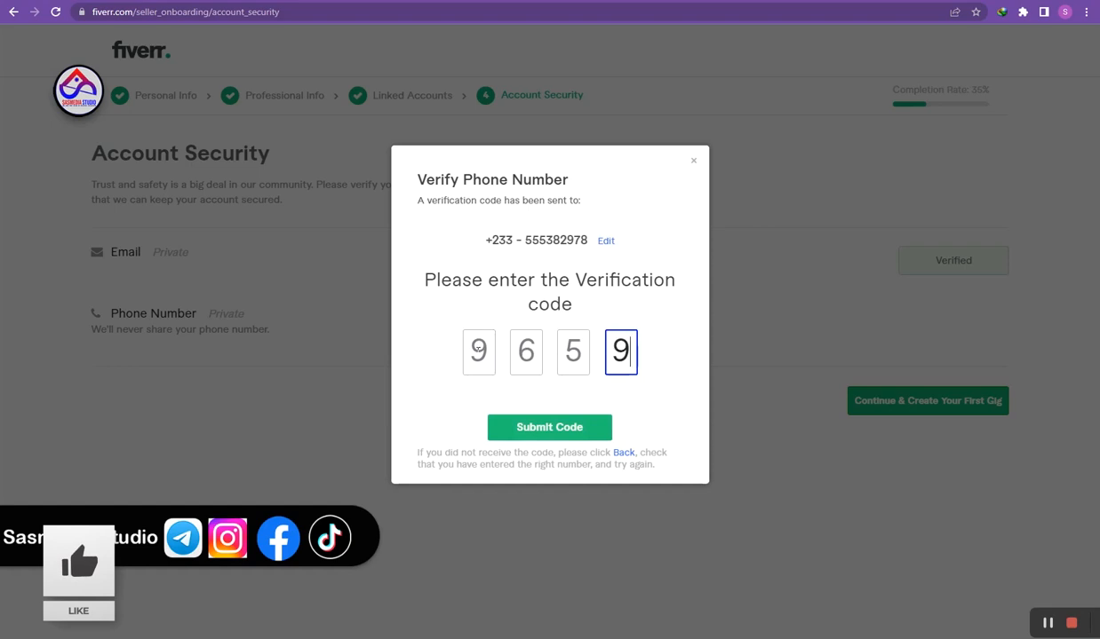
left_click(537, 424)
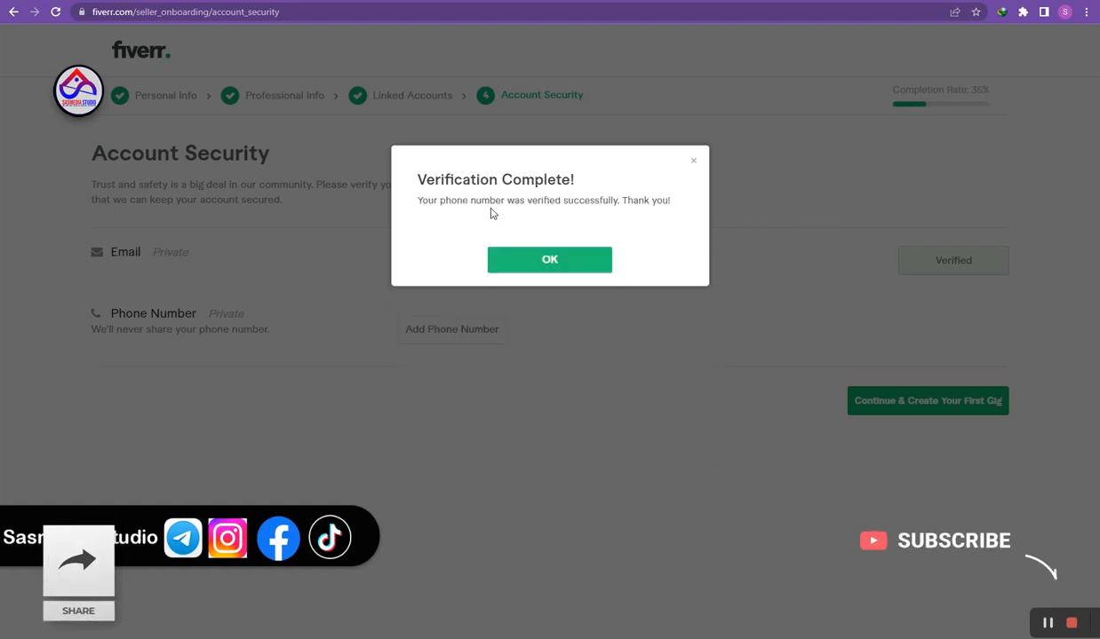
left_click(558, 270)
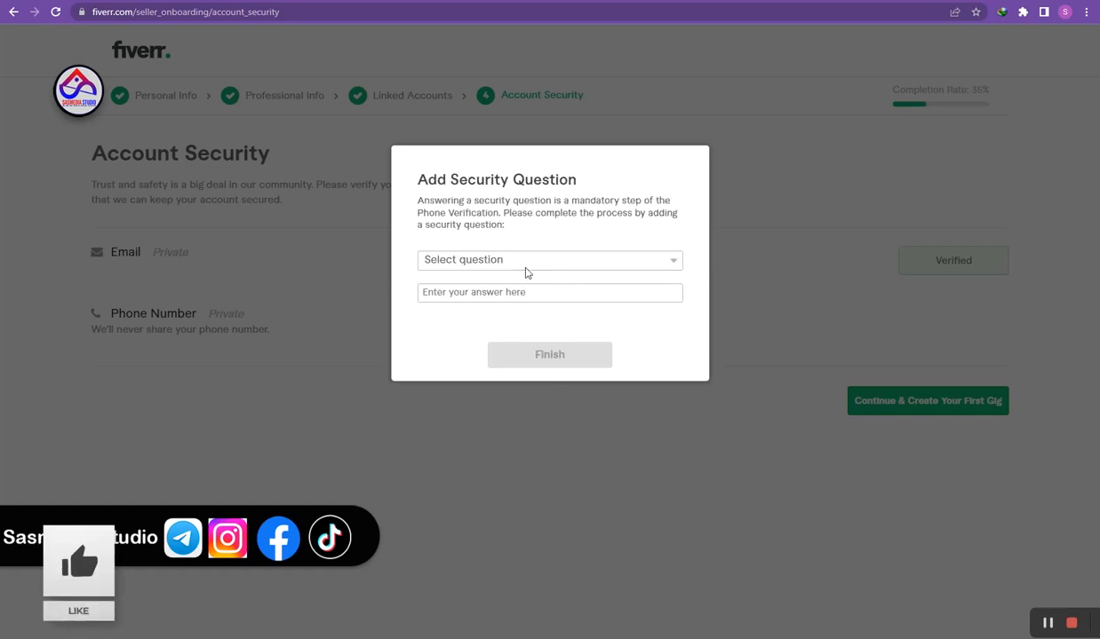
- Set the security question to the city where your parents met, with its answer
left_click(569, 261)
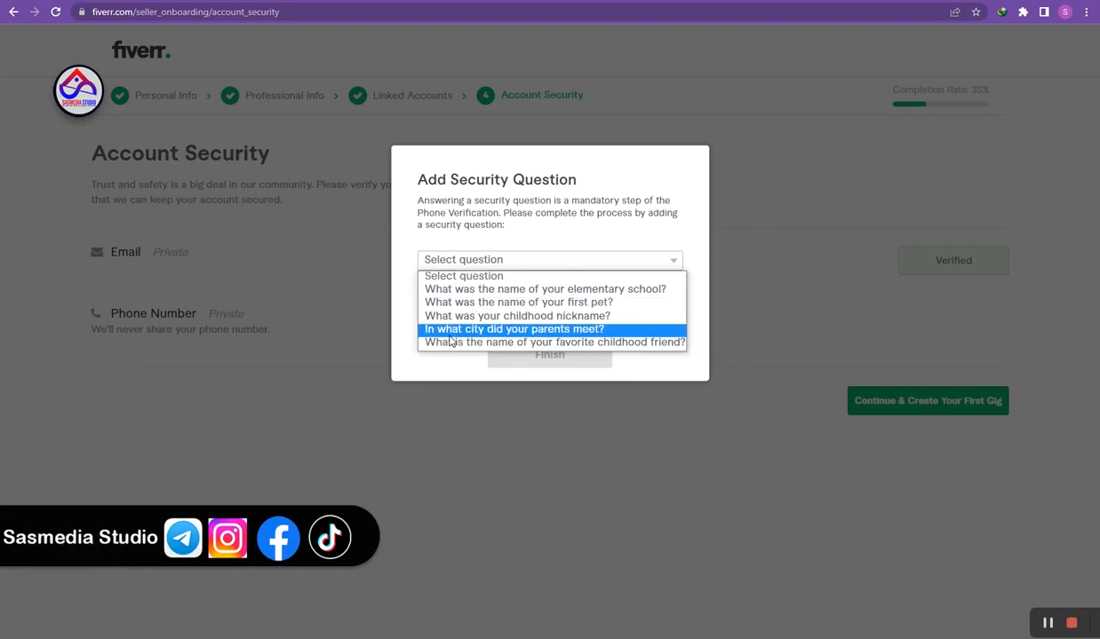
left_click(578, 331)
left_click(548, 293)
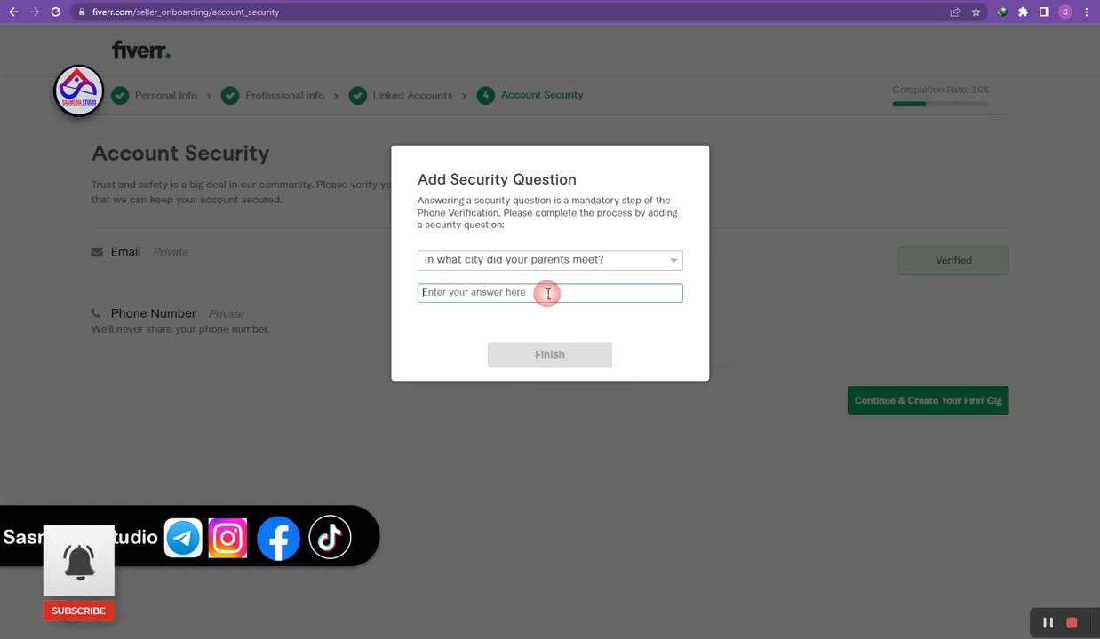
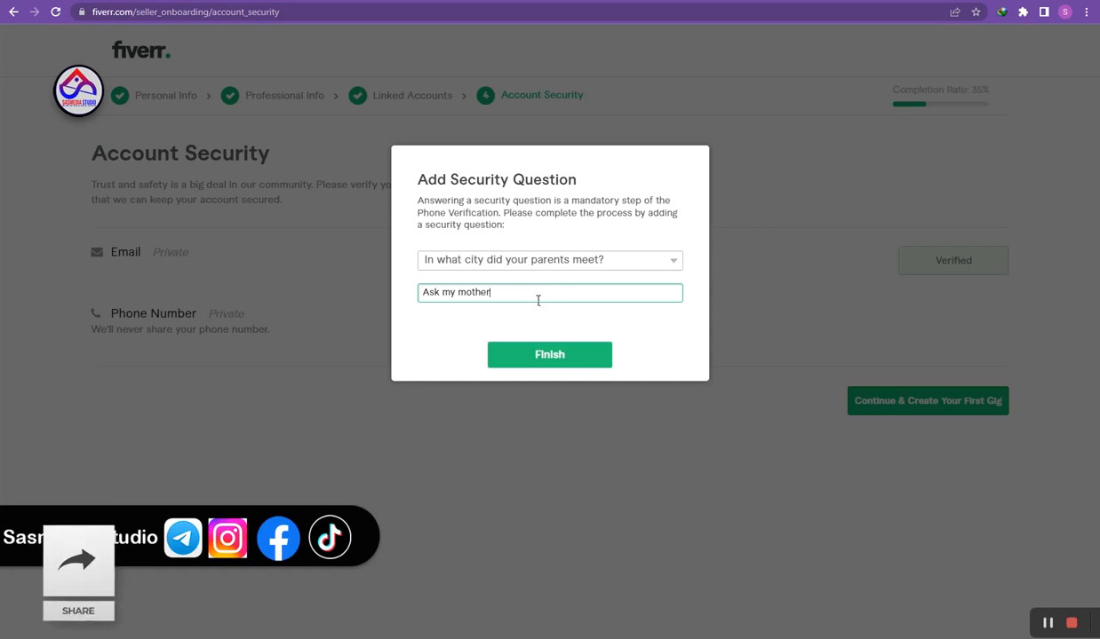
left_click(570, 364)
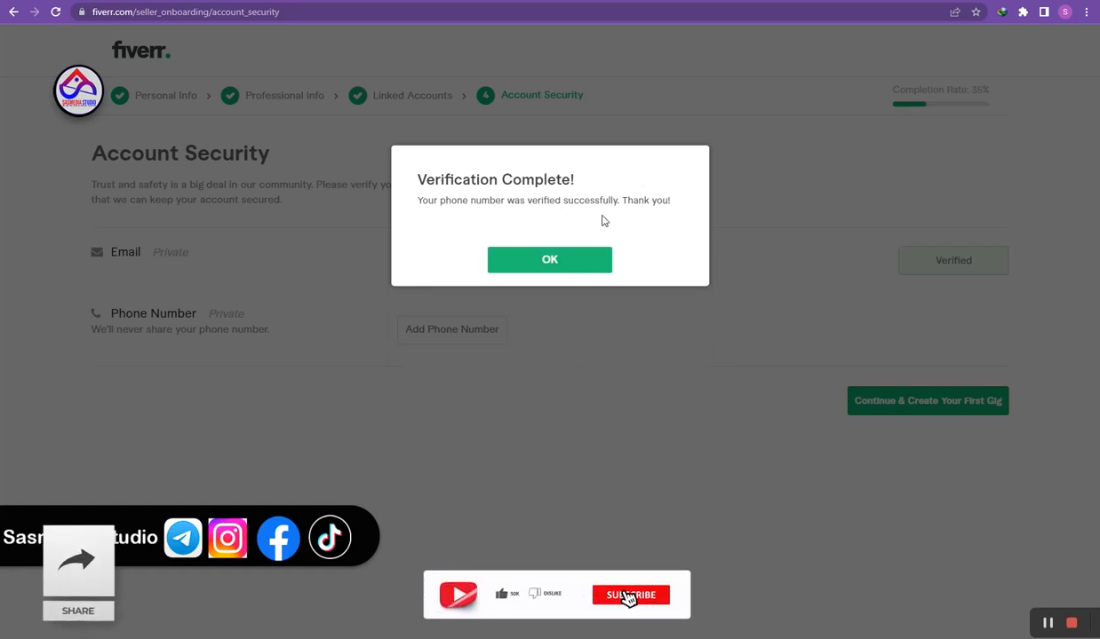
left_click(551, 259)
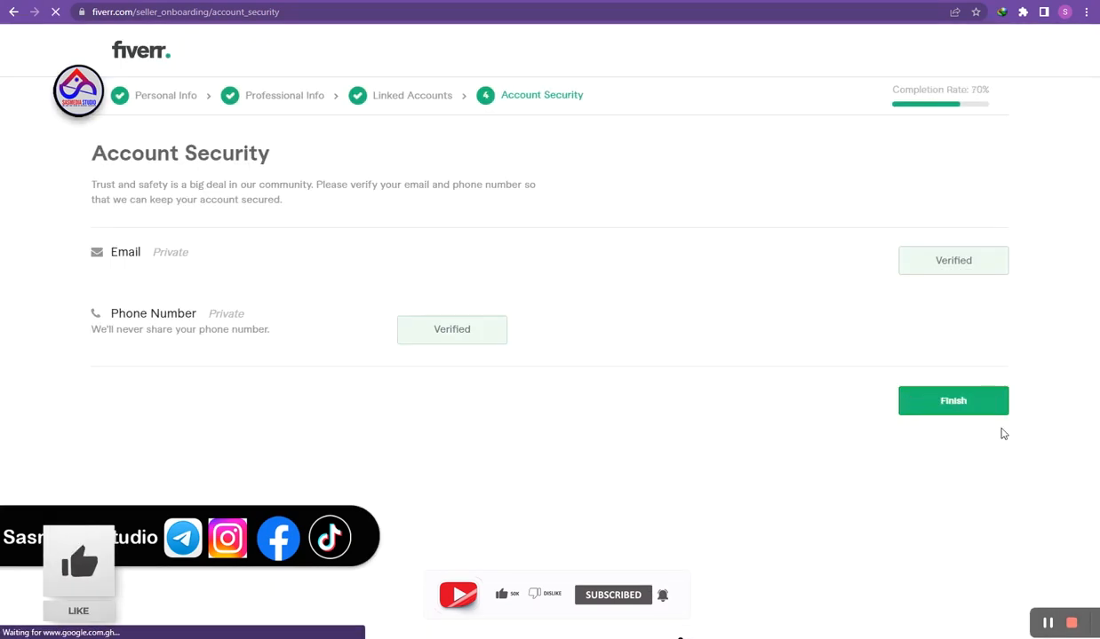
- Finish account security and close the 'seller profile is all set' message to reach the gig Overview
left_click(954, 411)
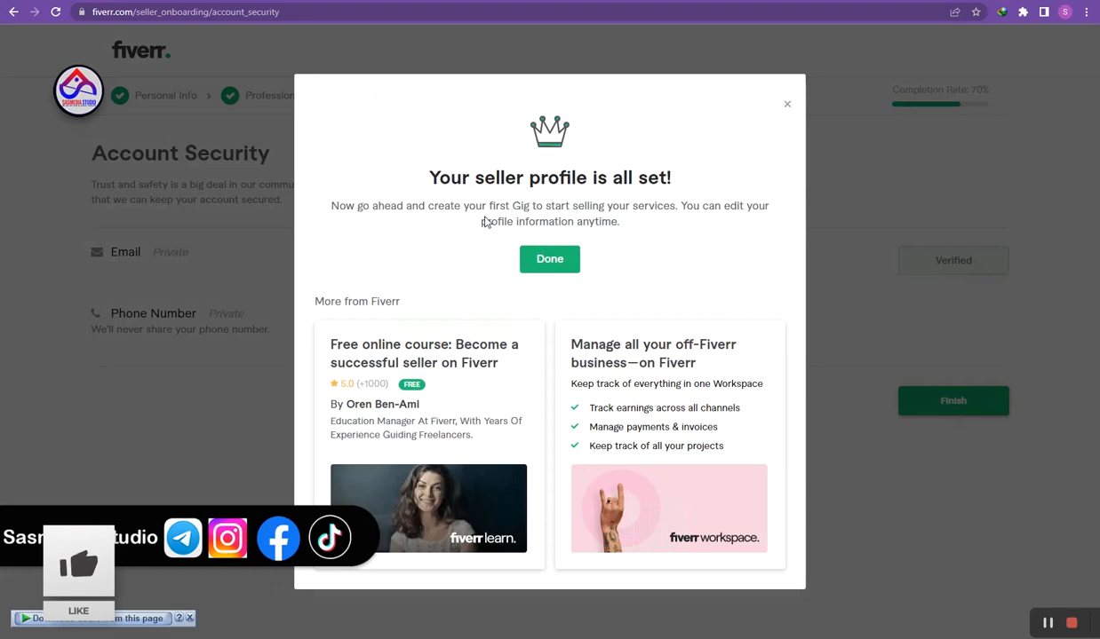
left_click(549, 259)
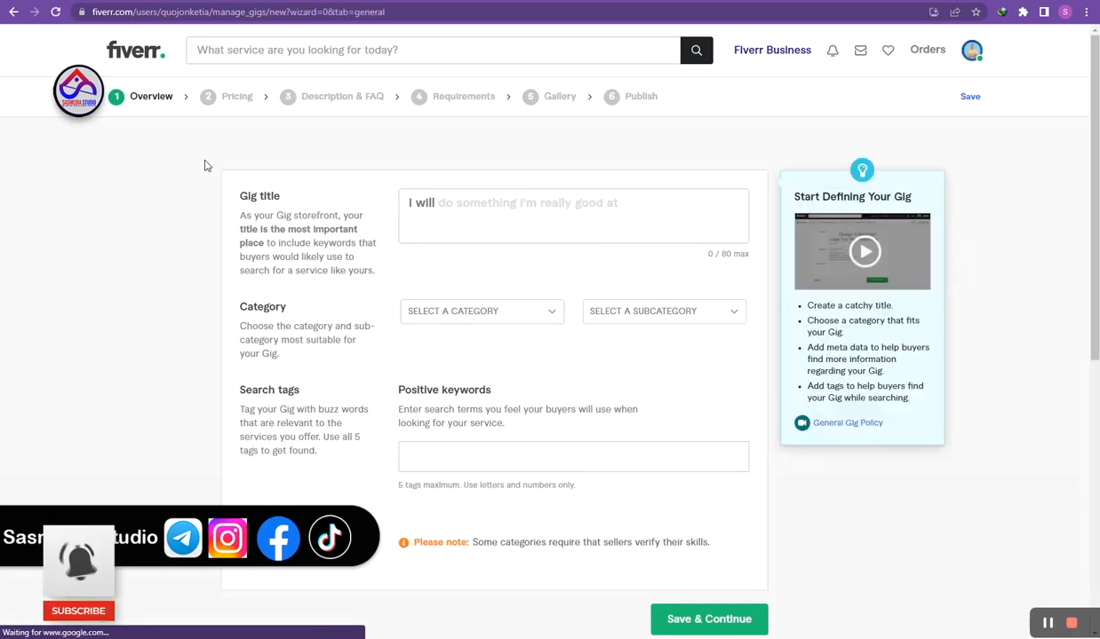
mouse_move(359, 204)
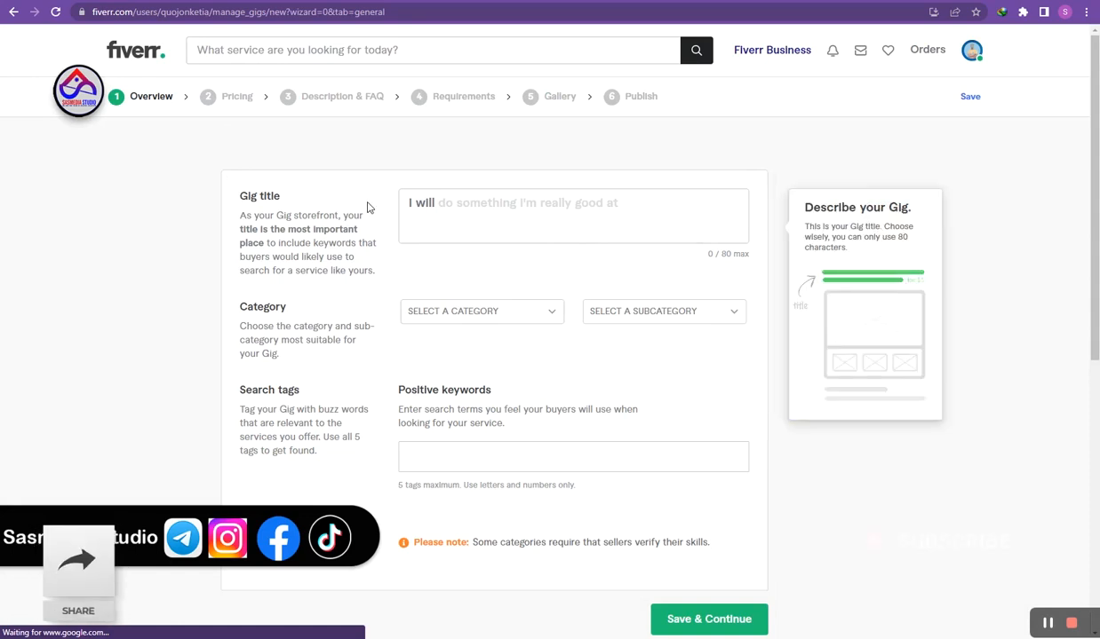